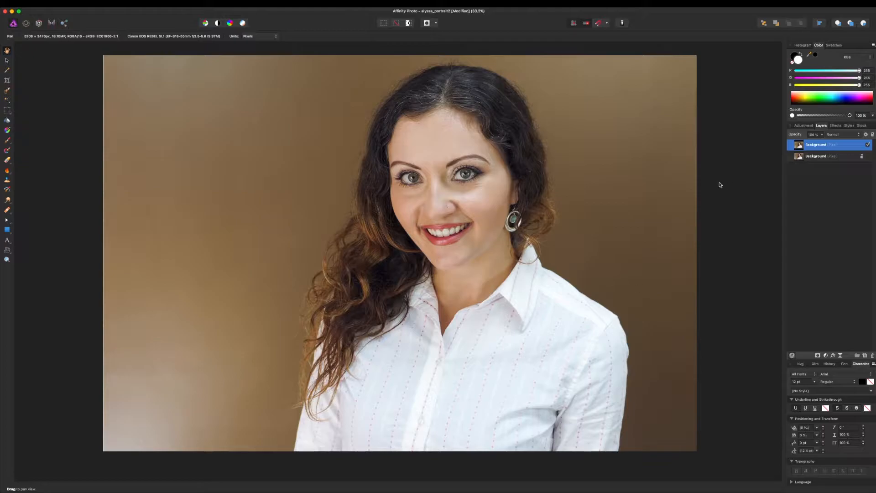
{"action": "left_click_drag", "start_coordinate": [662, 173], "coordinate": [667, 178]}
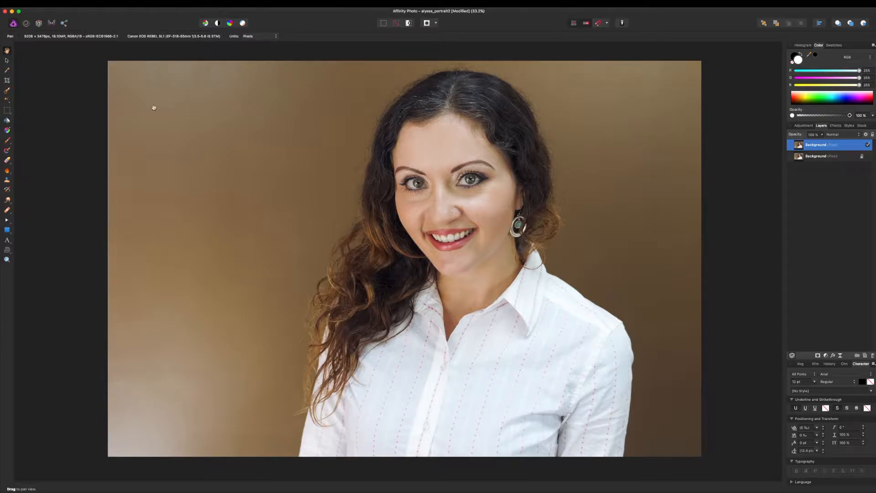
{"action": "key", "text": "v"}
{"action": "left_click", "coordinate": [72, 138]}
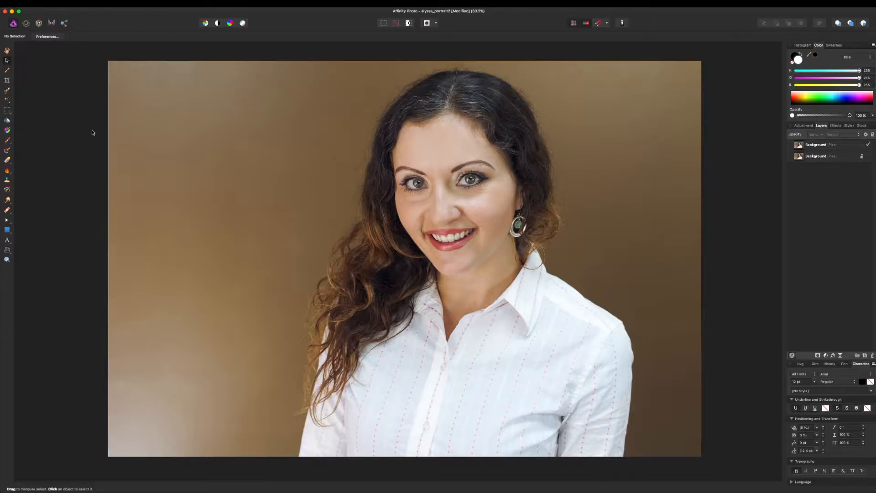
Step: Select the woman, including her hair and shirt, using the Selection Brush at an enlarged width
{"action": "left_click", "coordinate": [9, 93]}
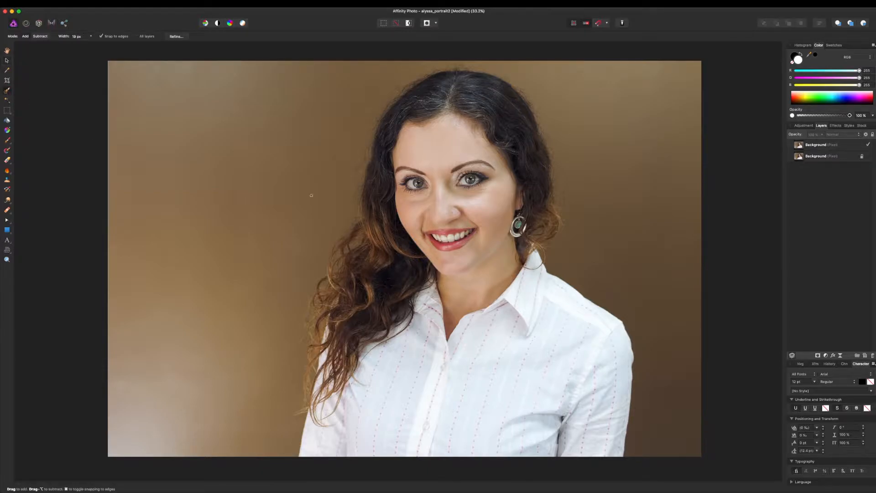
{"action": "key", "text": "bracketright"}
{"action": "key", "text": "bracketright"}
{"action": "key", "text": "bracketright"}
{"action": "key", "text": "bracketright"}
{"action": "key", "text": "bracketright"}
{"action": "key", "text": "bracketright"}
{"action": "key", "text": "bracketright"}
{"action": "key", "text": "bracketright"}
{"action": "scroll", "coordinate": [483, 233], "scroll_direction": "down", "scroll_amount": 1}
{"action": "left_click_drag", "start_coordinate": [499, 275], "coordinate": [493, 286]}
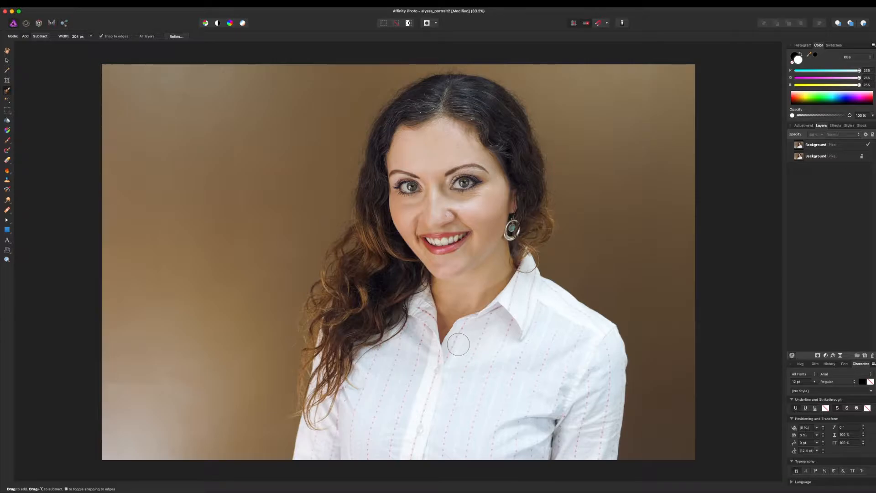
{"action": "mouse_move", "coordinate": [458, 344]}
{"action": "left_mouse_down"}
{"action": "mouse_move", "coordinate": [402, 196]}
{"action": "mouse_move", "coordinate": [336, 251]}
{"action": "mouse_move", "coordinate": [334, 283]}
{"action": "mouse_move", "coordinate": [304, 349]}
{"action": "mouse_move", "coordinate": [314, 419]}
{"action": "mouse_move", "coordinate": [333, 363]}
{"action": "mouse_move", "coordinate": [356, 402]}
{"action": "mouse_move", "coordinate": [348, 322]}
{"action": "mouse_move", "coordinate": [411, 247]}
{"action": "mouse_move", "coordinate": [422, 169]}
{"action": "mouse_move", "coordinate": [507, 315]}
{"action": "mouse_move", "coordinate": [475, 319]}
{"action": "mouse_move", "coordinate": [493, 315]}
{"action": "mouse_move", "coordinate": [573, 348]}
{"action": "mouse_move", "coordinate": [577, 404]}
{"action": "mouse_move", "coordinate": [548, 363]}
{"action": "mouse_move", "coordinate": [560, 376]}
{"action": "mouse_move", "coordinate": [419, 313]}
{"action": "mouse_move", "coordinate": [381, 355]}
{"action": "mouse_move", "coordinate": [383, 397]}
{"action": "mouse_move", "coordinate": [433, 357]}
{"action": "left_mouse_up"}
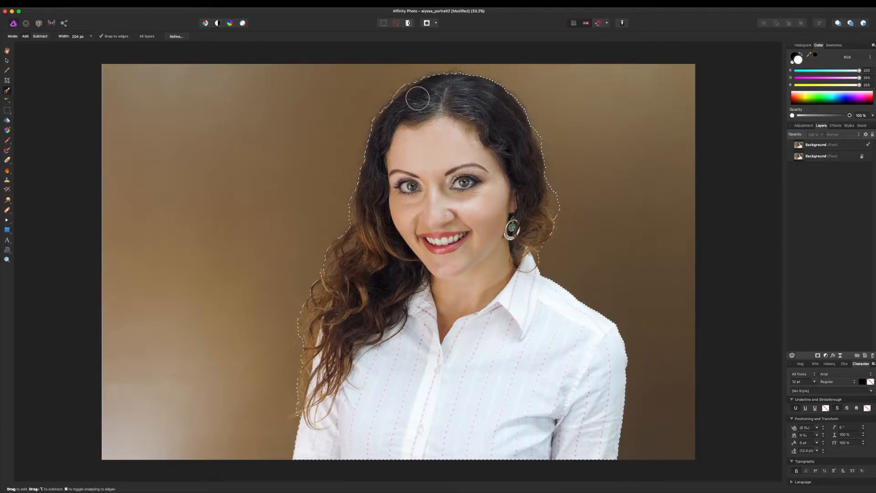
Step: Start refining the selection and try the Black matte and Transparent previews, then return to Overlay
{"action": "left_click", "coordinate": [177, 36]}
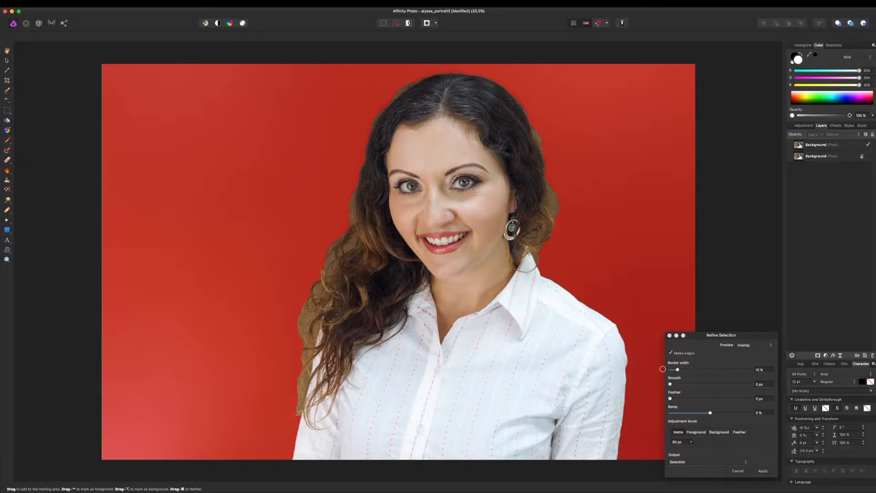
{"action": "left_click", "coordinate": [755, 347]}
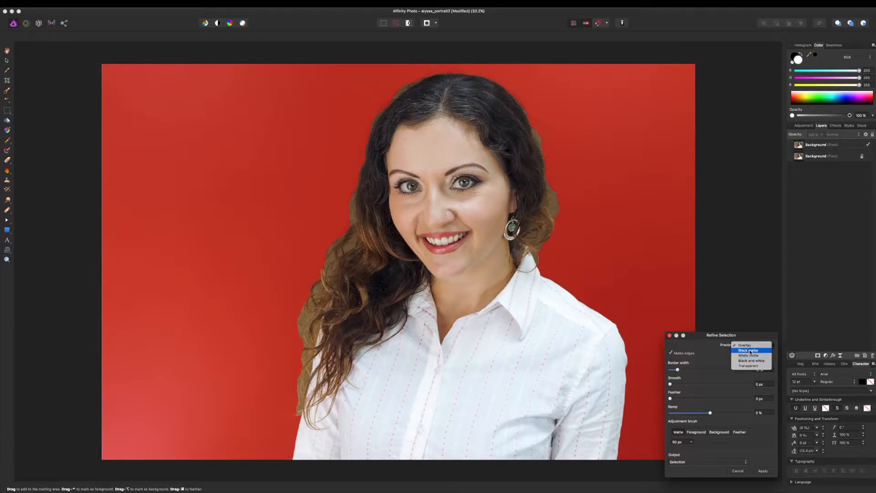
{"action": "left_click", "coordinate": [750, 351]}
{"action": "left_click", "coordinate": [752, 345]}
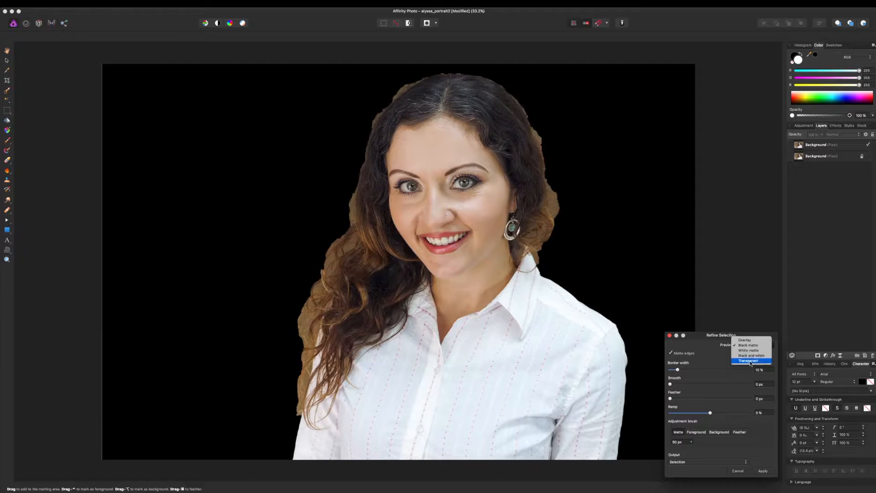
{"action": "left_click", "coordinate": [751, 363]}
{"action": "left_click", "coordinate": [751, 345]}
{"action": "left_click", "coordinate": [748, 322]}
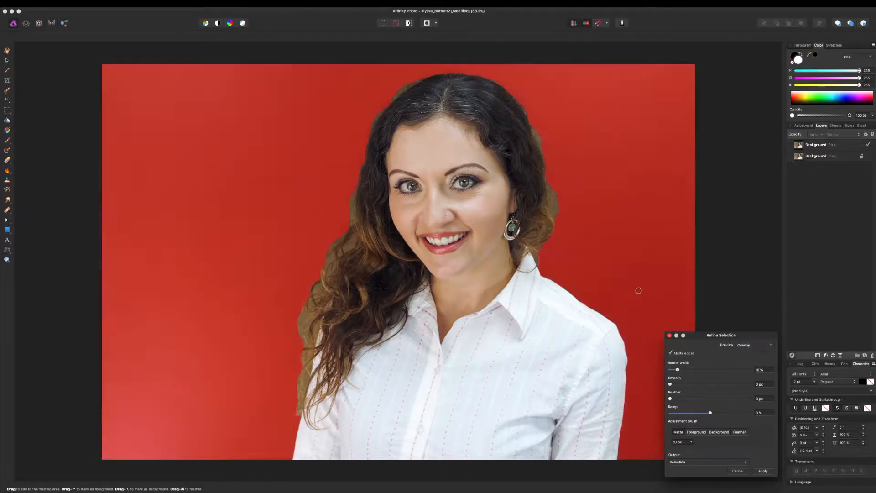
Step: Paint with the Matte adjustment brush along the right-hand hair edge, from the curl by the earring up toward the crown
{"action": "key", "text": "super+equal"}
{"action": "key", "text": "super+equal"}
{"action": "key", "text": "space"}
{"action": "left_click_drag", "start_coordinate": [640, 215], "coordinate": [307, 375]}
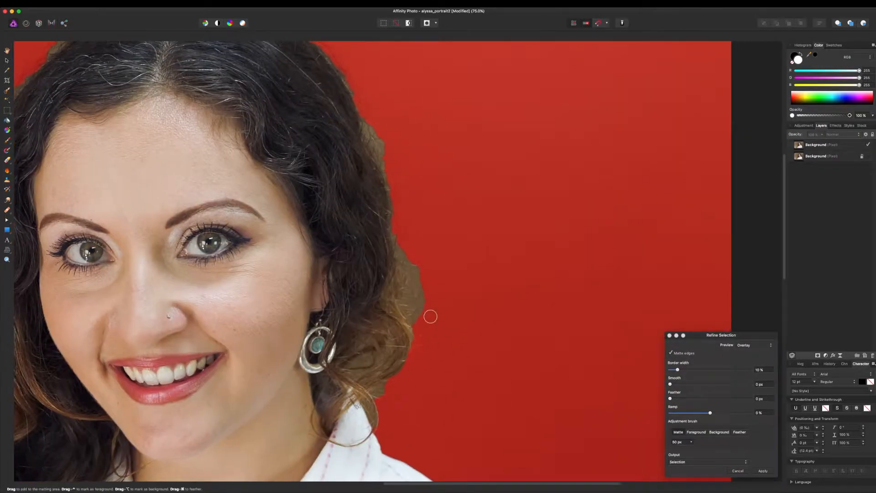
{"action": "mouse_move", "coordinate": [418, 319]}
{"action": "left_mouse_down"}
{"action": "mouse_move", "coordinate": [361, 114]}
{"action": "mouse_move", "coordinate": [389, 155]}
{"action": "left_mouse_up"}
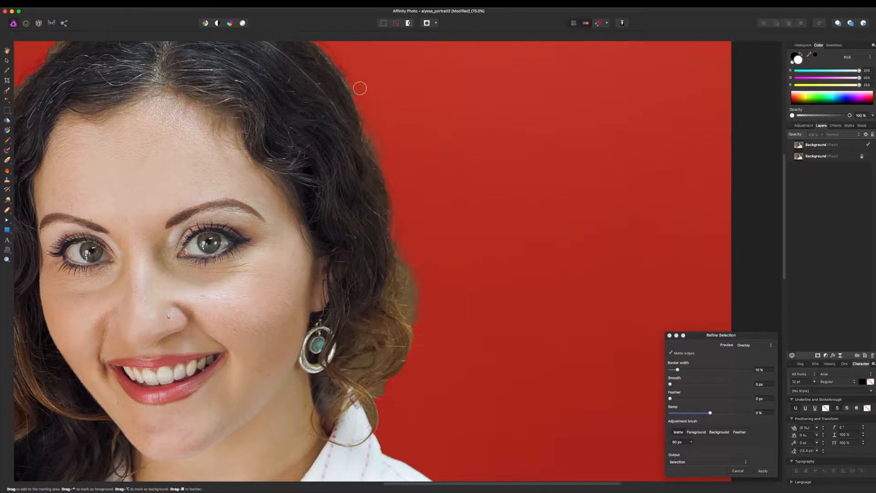
Step: Matte the outer edge of the curl beside the earring and the loose hair down to the shirt collar
{"action": "scroll", "coordinate": [471, 377], "scroll_direction": "up", "scroll_amount": 2}
{"action": "scroll", "coordinate": [471, 376], "scroll_direction": "left", "scroll_amount": 2}
{"action": "scroll", "coordinate": [472, 377], "scroll_direction": "up", "scroll_amount": 1}
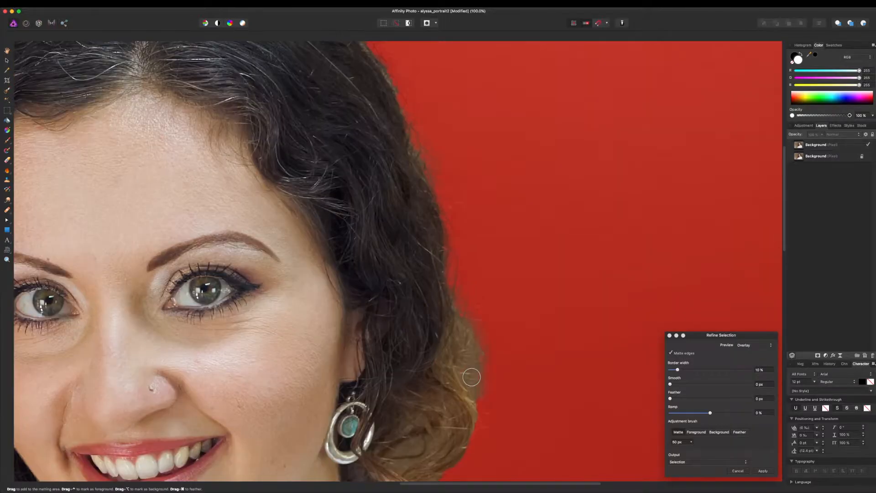
{"action": "scroll", "coordinate": [477, 347], "scroll_direction": "down", "scroll_amount": 1}
{"action": "mouse_move", "coordinate": [458, 280]}
{"action": "left_mouse_down"}
{"action": "mouse_move", "coordinate": [478, 341]}
{"action": "mouse_move", "coordinate": [480, 387]}
{"action": "mouse_move", "coordinate": [470, 354]}
{"action": "mouse_move", "coordinate": [483, 345]}
{"action": "mouse_move", "coordinate": [494, 372]}
{"action": "left_mouse_up"}
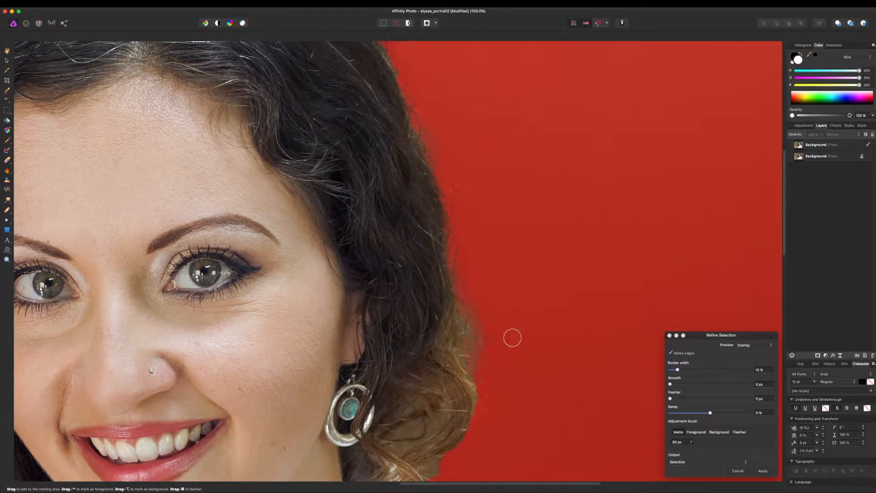
{"action": "scroll", "coordinate": [504, 324], "scroll_direction": "down", "scroll_amount": 5}
{"action": "mouse_move", "coordinate": [477, 200]}
{"action": "left_mouse_down"}
{"action": "mouse_move", "coordinate": [470, 212]}
{"action": "mouse_move", "coordinate": [462, 203]}
{"action": "mouse_move", "coordinate": [474, 224]}
{"action": "left_mouse_up"}
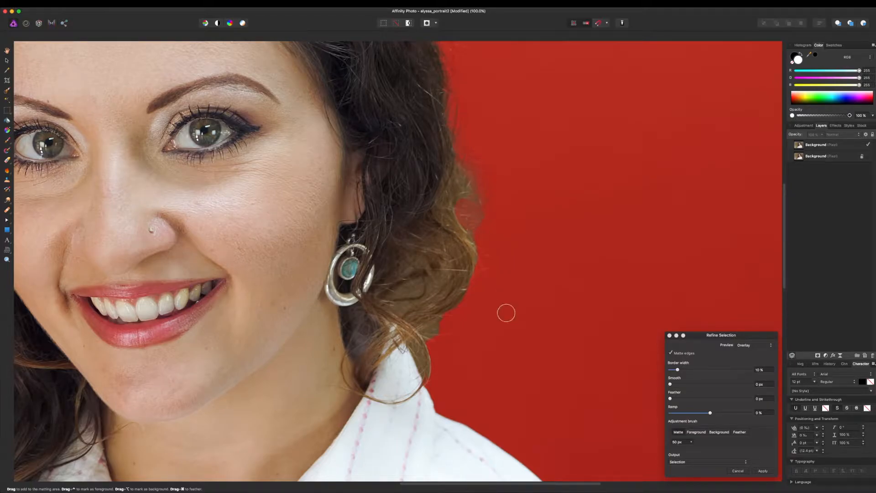
{"action": "left_click", "coordinate": [488, 205]}
{"action": "mouse_move", "coordinate": [471, 315]}
{"action": "left_mouse_down"}
{"action": "mouse_move", "coordinate": [426, 337]}
{"action": "mouse_move", "coordinate": [419, 365]}
{"action": "mouse_move", "coordinate": [425, 370]}
{"action": "mouse_move", "coordinate": [430, 360]}
{"action": "left_mouse_up"}
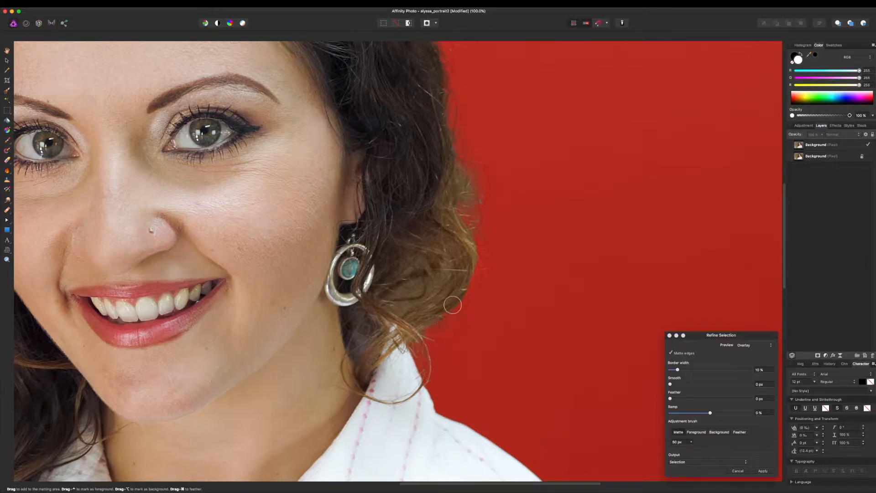
Step: Brush the matting area over the top of the head and the upper left-hand hair edge
{"action": "key", "text": "space"}
{"action": "mouse_move", "coordinate": [481, 227]}
{"action": "left_mouse_down"}
{"action": "mouse_move", "coordinate": [492, 240]}
{"action": "mouse_move", "coordinate": [503, 315]}
{"action": "mouse_move", "coordinate": [487, 360]}
{"action": "left_mouse_up"}
{"action": "key", "text": "space"}
{"action": "left_click_drag", "start_coordinate": [452, 182], "coordinate": [546, 299]}
{"action": "left_click_drag", "start_coordinate": [516, 176], "coordinate": [514, 207]}
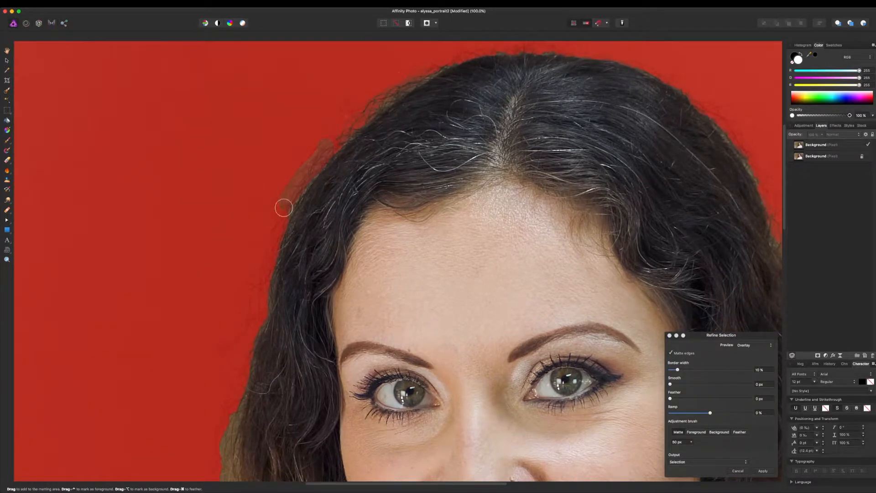
{"action": "left_click_drag", "start_coordinate": [318, 158], "coordinate": [305, 172]}
{"action": "scroll", "coordinate": [455, 58], "scroll_direction": "up", "scroll_amount": 1}
{"action": "left_click_drag", "start_coordinate": [562, 56], "coordinate": [386, 114]}
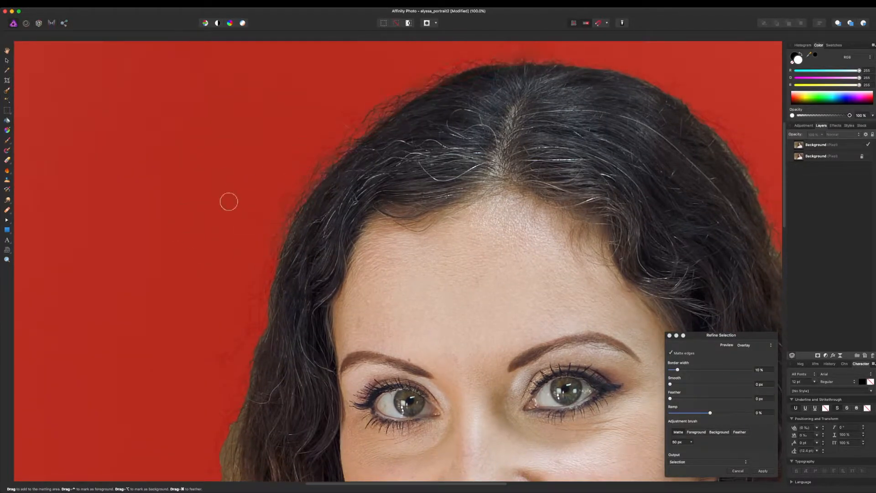
Step: Matte the left-hand hair edge around the curls at cheek and chin height
{"action": "scroll", "coordinate": [228, 200], "scroll_direction": "down", "scroll_amount": 5}
{"action": "scroll", "coordinate": [240, 212], "scroll_direction": "down", "scroll_amount": 6}
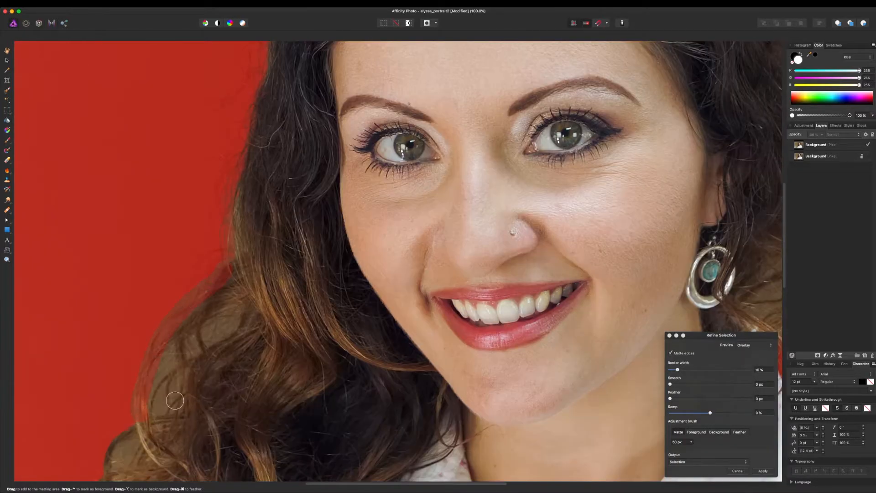
{"action": "scroll", "coordinate": [172, 430], "scroll_direction": "down", "scroll_amount": 5}
{"action": "scroll", "coordinate": [172, 430], "scroll_direction": "left", "scroll_amount": 2}
{"action": "left_click_drag", "start_coordinate": [302, 175], "coordinate": [281, 188]}
{"action": "left_click_drag", "start_coordinate": [217, 211], "coordinate": [235, 249]}
Step: Reduce the adjustment brush size and matte the outer curls of the left-hand hair at shoulder height
{"action": "scroll", "coordinate": [228, 238], "scroll_direction": "down", "scroll_amount": 4}
{"action": "key", "text": "bracketleft"}
{"action": "key", "text": "bracketleft"}
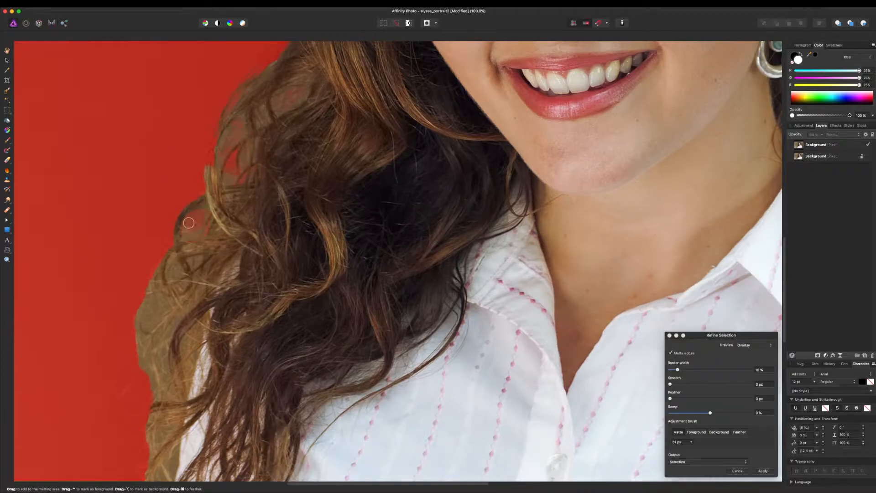
{"action": "scroll", "coordinate": [194, 228], "scroll_direction": "down", "scroll_amount": 2}
{"action": "mouse_move", "coordinate": [162, 253]}
{"action": "left_mouse_down"}
{"action": "mouse_move", "coordinate": [141, 283]}
{"action": "mouse_move", "coordinate": [153, 359]}
{"action": "left_mouse_up"}
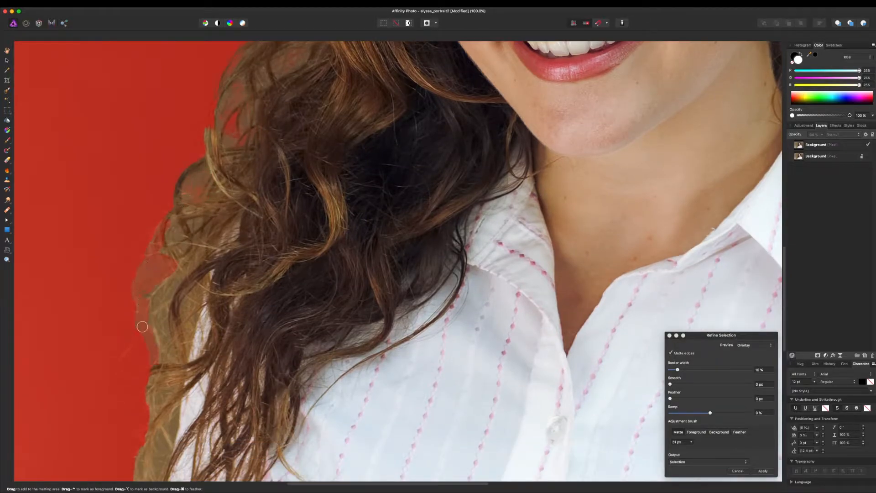
Step: Enlarge the adjustment brush to 71 px and matte the lower left-hand hair ends and the gaps between the curls
{"action": "scroll", "coordinate": [151, 287], "scroll_direction": "down", "scroll_amount": 1}
{"action": "scroll", "coordinate": [151, 287], "scroll_direction": "down", "scroll_amount": 10}
{"action": "key", "text": "bracketright"}
{"action": "key", "text": "bracketright"}
{"action": "key", "text": "bracketright"}
{"action": "key", "text": "bracketright"}
{"action": "mouse_move", "coordinate": [133, 152]}
{"action": "left_mouse_down"}
{"action": "mouse_move", "coordinate": [133, 208]}
{"action": "mouse_move", "coordinate": [167, 124]}
{"action": "left_mouse_up"}
{"action": "scroll", "coordinate": [110, 254], "scroll_direction": "up", "scroll_amount": 2}
{"action": "scroll", "coordinate": [110, 253], "scroll_direction": "up", "scroll_amount": 6}
{"action": "mouse_move", "coordinate": [228, 202]}
{"action": "left_mouse_down"}
{"action": "mouse_move", "coordinate": [227, 119]}
{"action": "mouse_move", "coordinate": [233, 159]}
{"action": "left_mouse_up"}
Step: Check the hair edges on both sides and apply the refinement with Selection as output
{"action": "scroll", "coordinate": [107, 268], "scroll_direction": "up", "scroll_amount": 8}
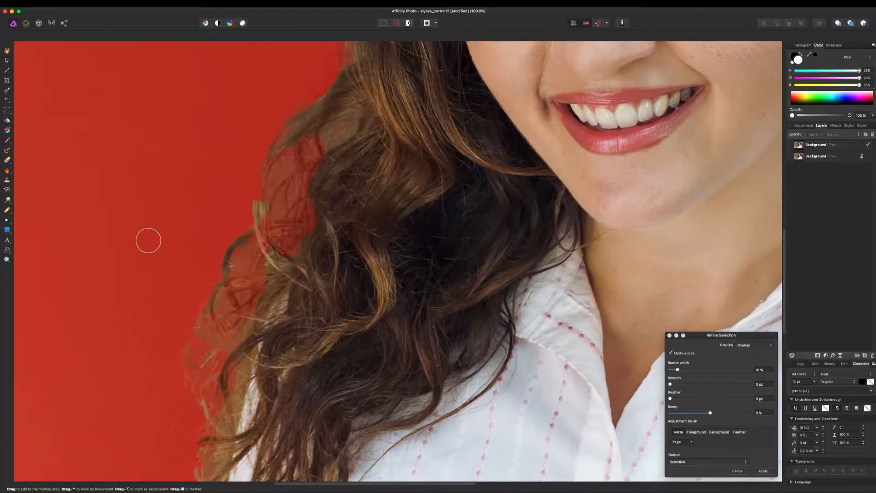
{"action": "scroll", "coordinate": [196, 219], "scroll_direction": "up", "scroll_amount": 9}
{"action": "scroll", "coordinate": [196, 219], "scroll_direction": "right", "scroll_amount": 5}
{"action": "scroll", "coordinate": [560, 242], "scroll_direction": "right", "scroll_amount": 10}
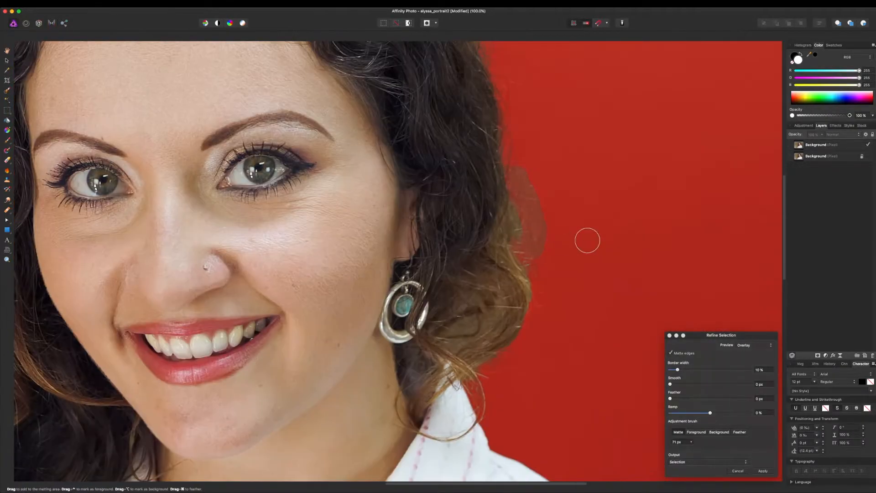
{"action": "key", "text": "Return"}
{"action": "scroll", "coordinate": [504, 286], "scroll_direction": "down", "scroll_amount": 1}
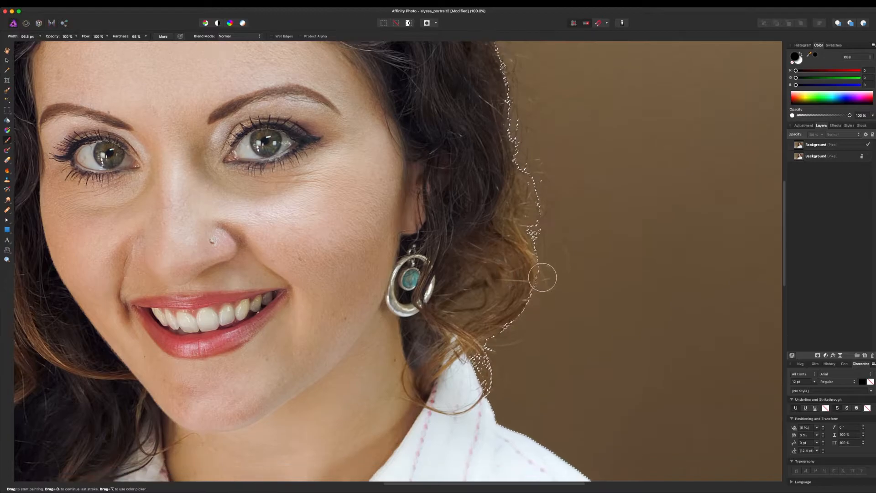
Step: Add a mask to the upper Background layer from the refined selection
{"action": "key", "text": "super+minus"}
{"action": "key", "text": "super+minus"}
{"action": "key", "text": "super+minus"}
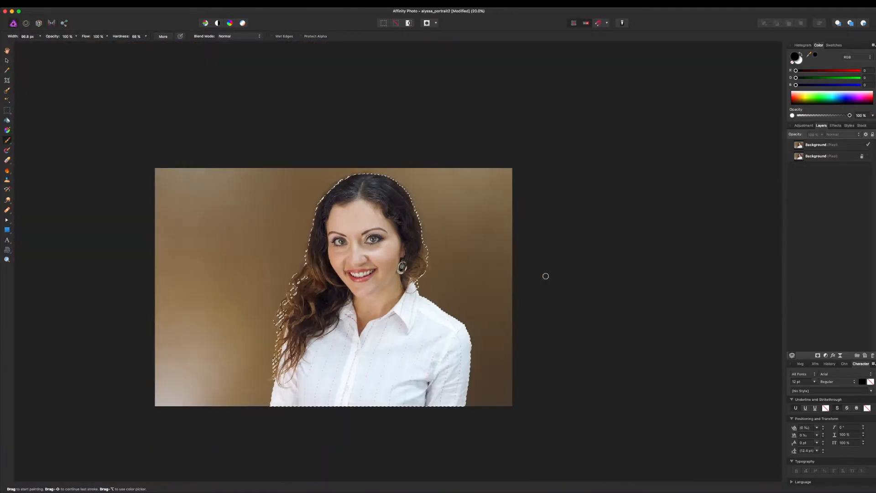
{"action": "left_click", "coordinate": [826, 148]}
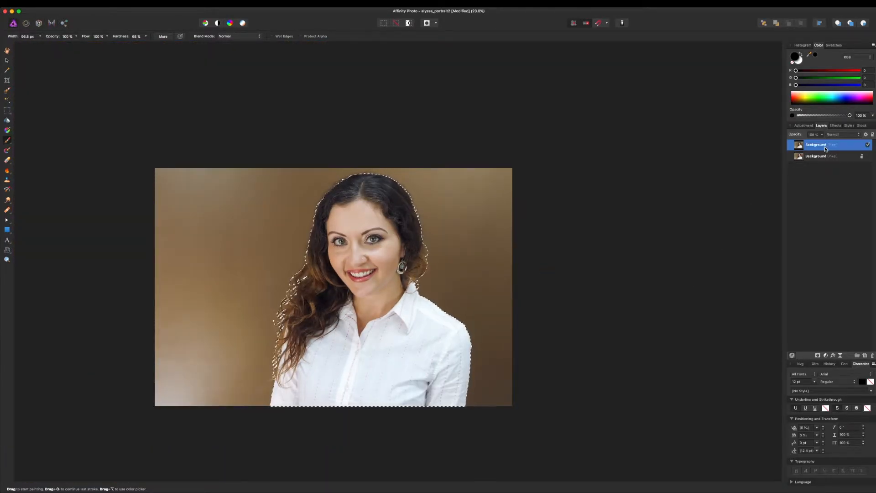
{"action": "left_click", "coordinate": [818, 356]}
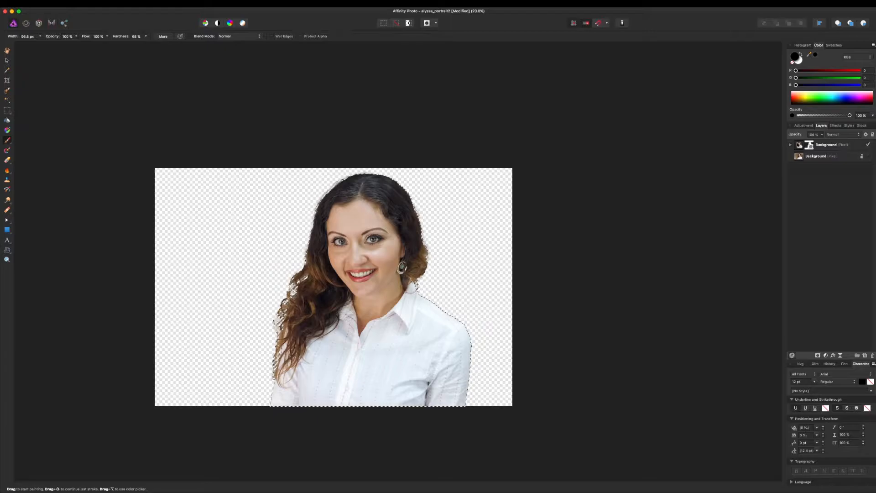
Step: Expand the masked Background layer, select its mask, and clear the active selection
{"action": "left_click", "coordinate": [791, 145]}
{"action": "left_click", "coordinate": [806, 157]}
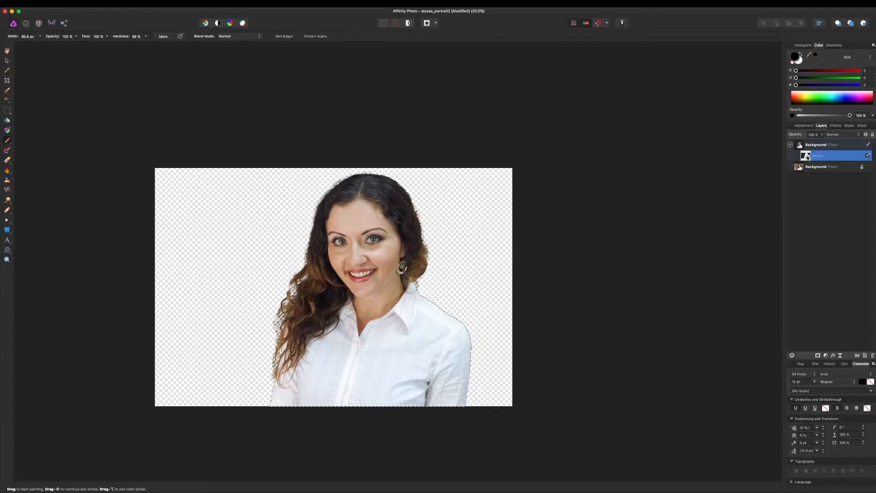
{"action": "right_click", "coordinate": [808, 157]}
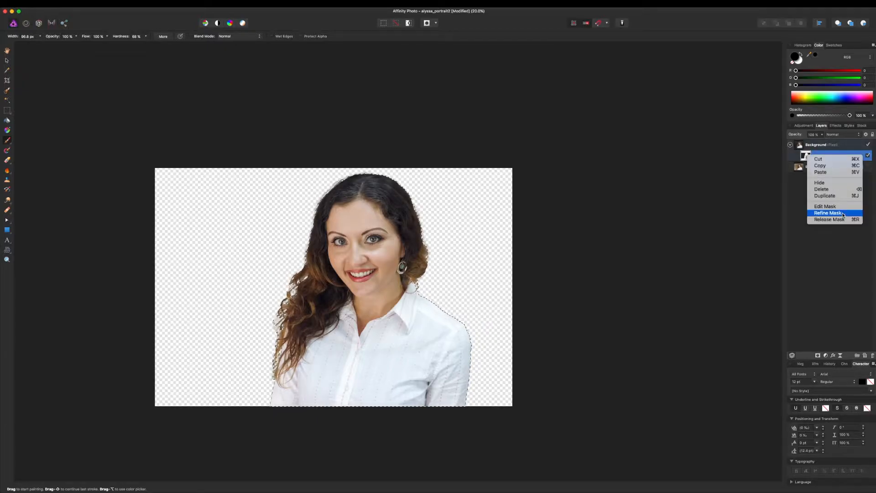
{"action": "left_click", "coordinate": [536, 272]}
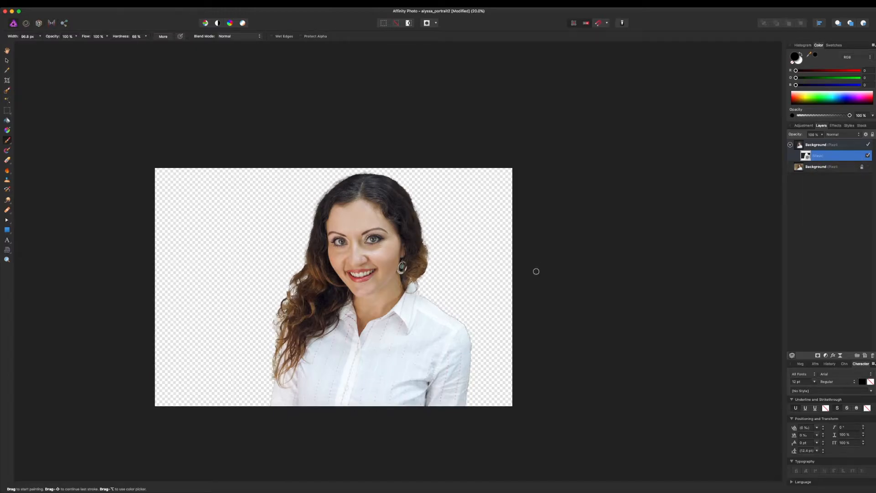
Step: Open the upper Background layer's mask for refinement and set the preview to Black and white
{"action": "right_click", "coordinate": [799, 145]}
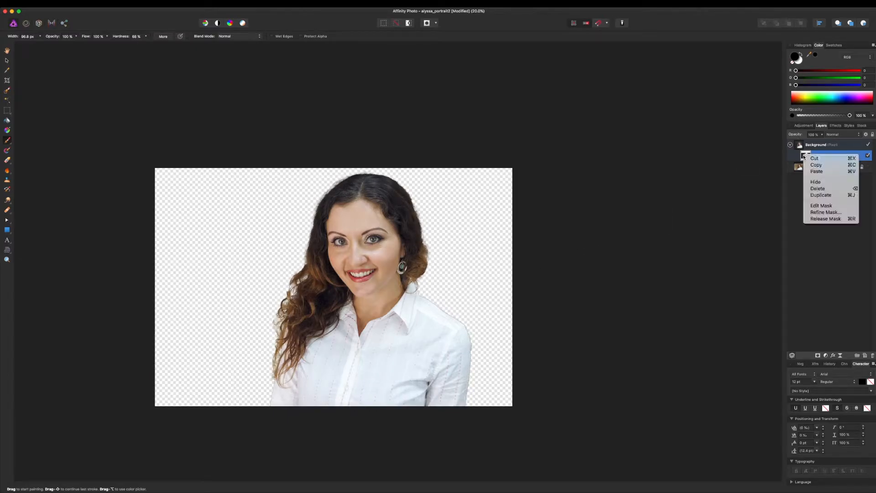
{"action": "left_click", "coordinate": [489, 276]}
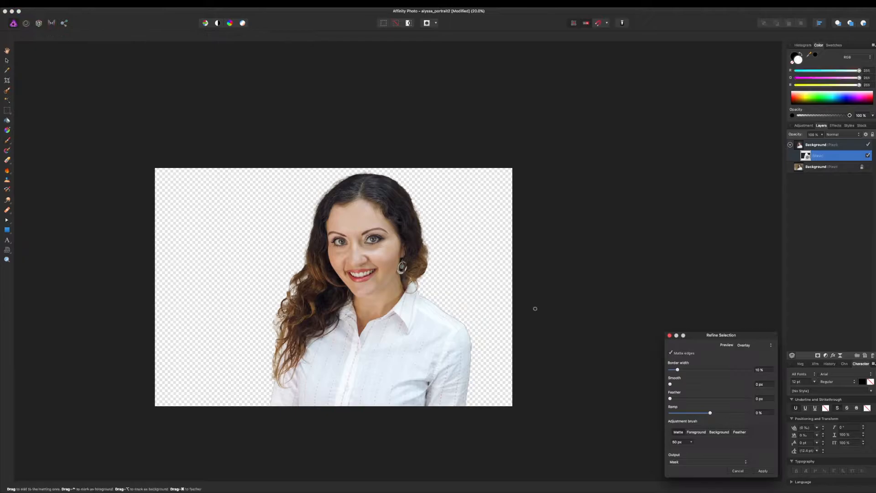
{"action": "left_click", "coordinate": [453, 294]}
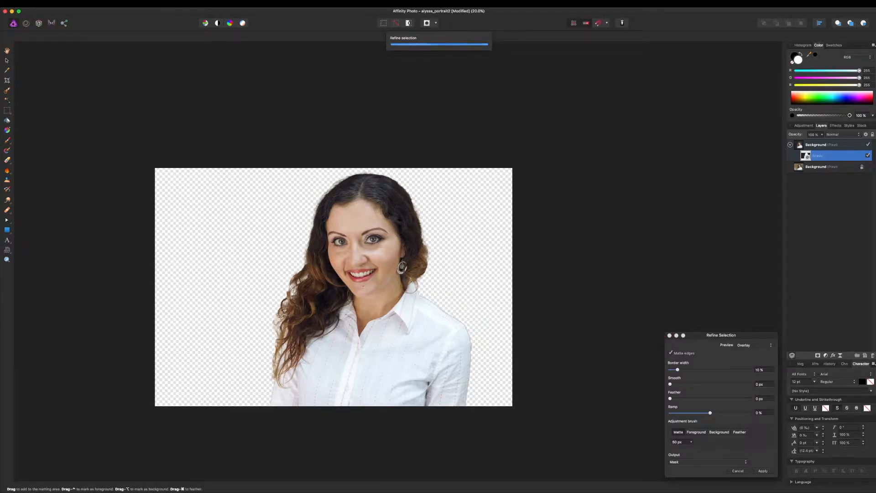
{"action": "scroll", "coordinate": [361, 286], "scroll_direction": "up", "scroll_amount": 3}
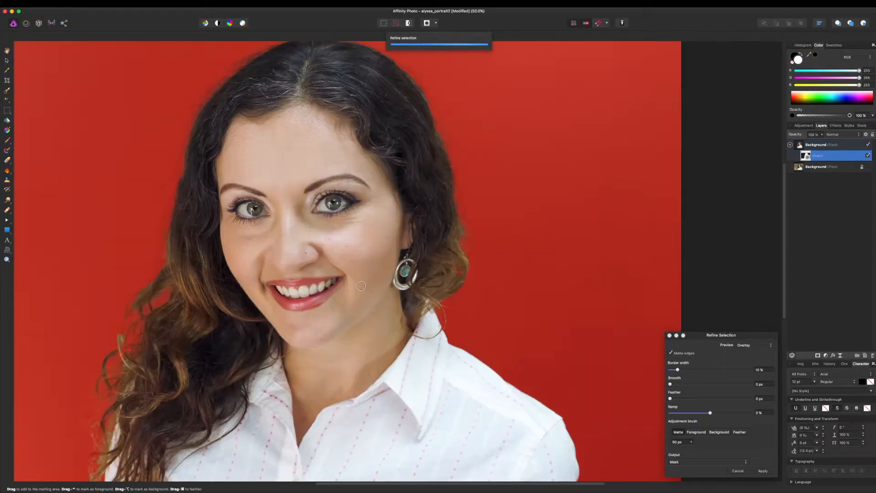
{"action": "scroll", "coordinate": [378, 256], "scroll_direction": "left", "scroll_amount": 8}
{"action": "scroll", "coordinate": [379, 256], "scroll_direction": "down", "scroll_amount": 4}
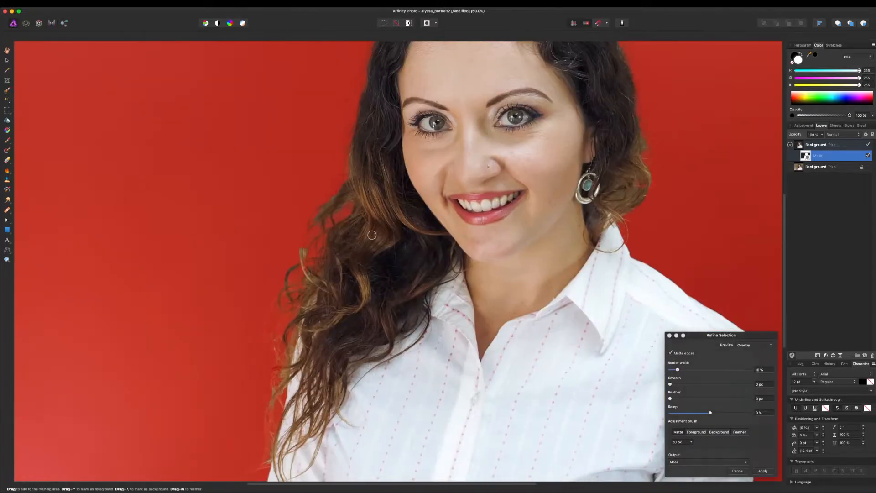
{"action": "scroll", "coordinate": [308, 265], "scroll_direction": "up", "scroll_amount": 3}
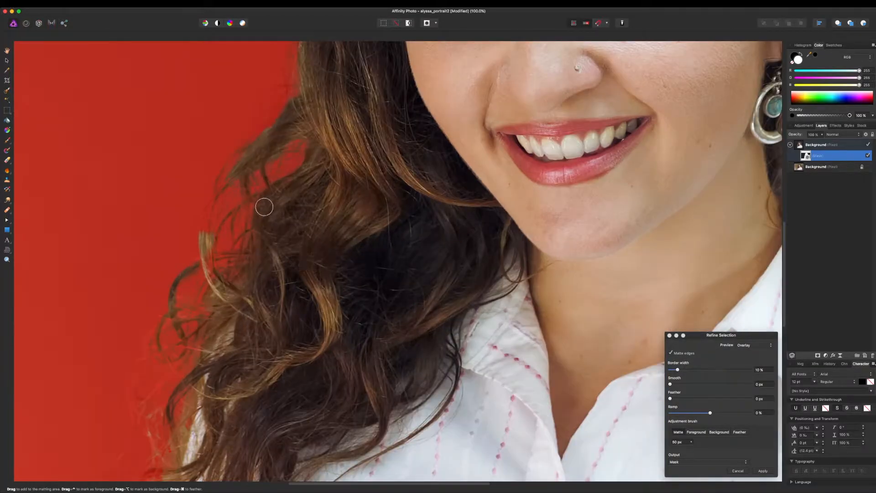
{"action": "mouse_move", "coordinate": [211, 216]}
{"action": "left_mouse_down"}
{"action": "mouse_move", "coordinate": [204, 235]}
{"action": "mouse_move", "coordinate": [225, 185]}
{"action": "left_mouse_up"}
{"action": "left_click", "coordinate": [761, 345]}
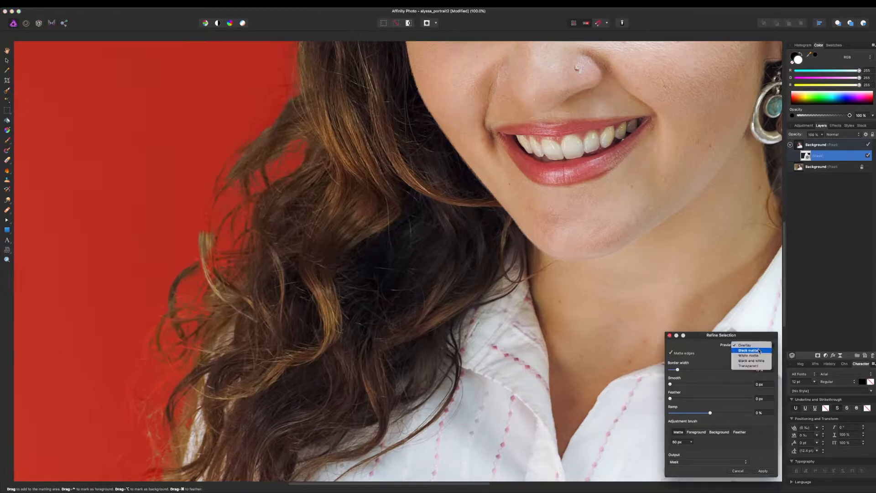
{"action": "left_click", "coordinate": [752, 361]}
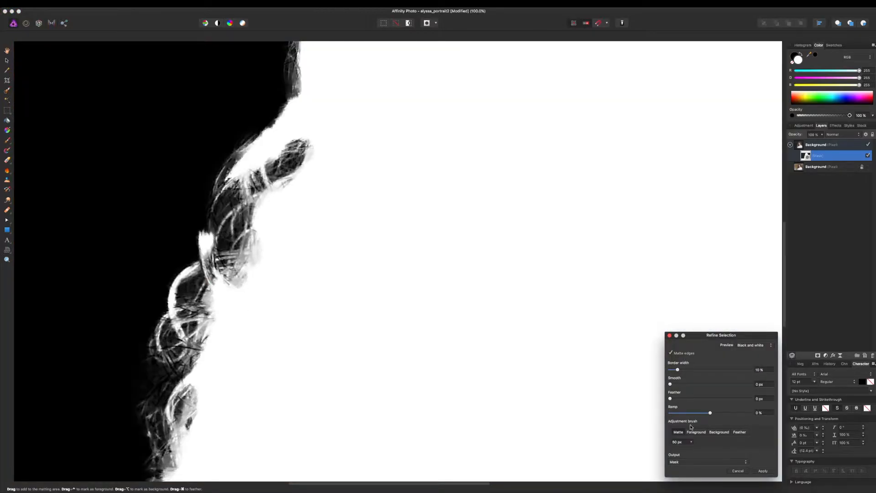
Step: Try Background and Foreground adjustment brush strokes on the outer strand of the left-hand curls
{"action": "left_click", "coordinate": [724, 433]}
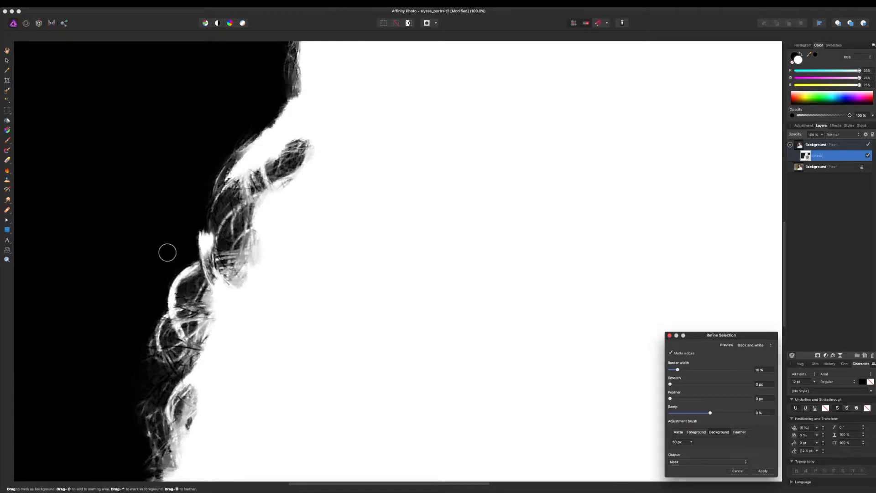
{"action": "left_click_drag", "start_coordinate": [214, 207], "coordinate": [225, 189]}
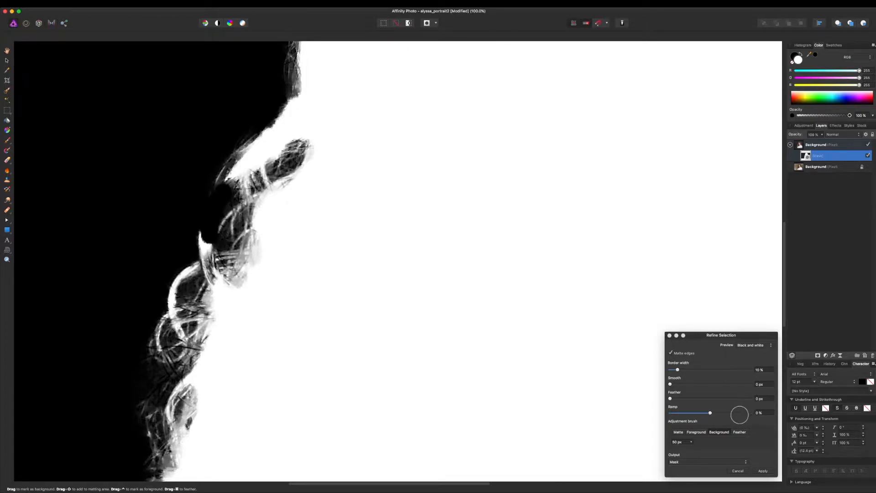
{"action": "left_click", "coordinate": [697, 433]}
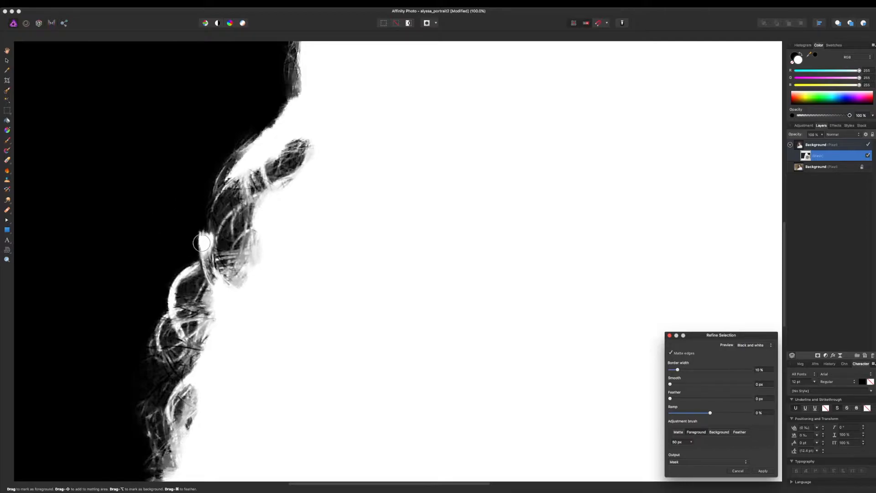
{"action": "left_click_drag", "start_coordinate": [207, 233], "coordinate": [230, 186]}
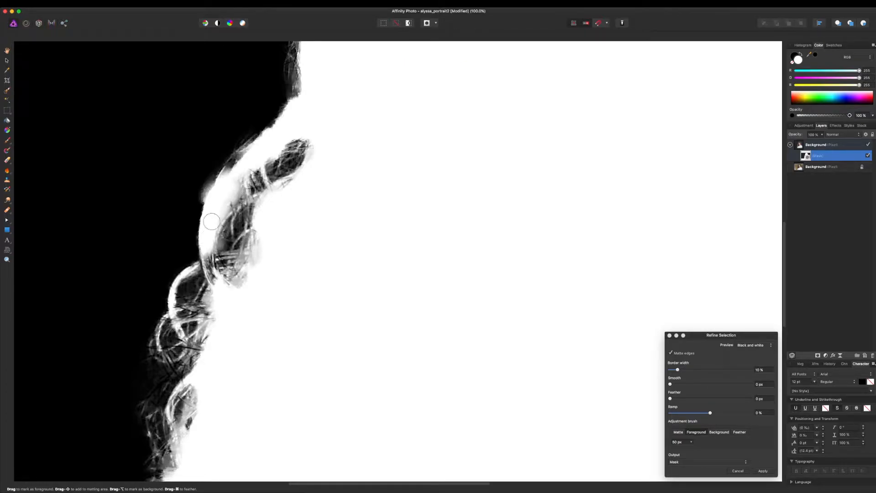
{"action": "mouse_move", "coordinate": [194, 154]}
{"action": "left_mouse_down"}
{"action": "mouse_move", "coordinate": [234, 218]}
{"action": "mouse_move", "coordinate": [255, 231]}
{"action": "left_mouse_up"}
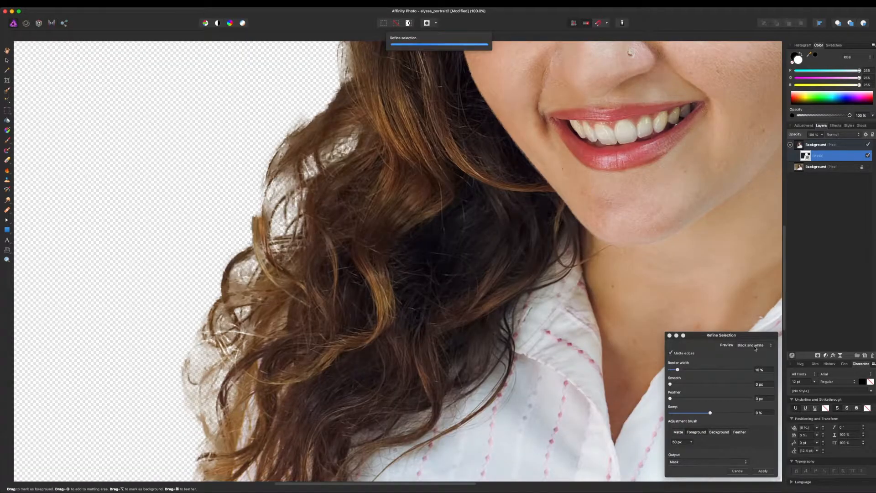
Step: Set the preview to Overlay and mark the outer curl strand as foreground with a 31 px adjustment brush
{"action": "left_click", "coordinate": [751, 345]}
{"action": "left_click", "coordinate": [749, 348]}
{"action": "left_click", "coordinate": [751, 345]}
{"action": "left_click", "coordinate": [757, 347]}
{"action": "left_click", "coordinate": [697, 431]}
{"action": "key", "text": "["}
{"action": "key", "text": "["}
{"action": "key", "text": "["}
{"action": "key", "text": "["}
{"action": "key", "text": "["}
{"action": "left_click_drag", "start_coordinate": [261, 218], "coordinate": [270, 181]}
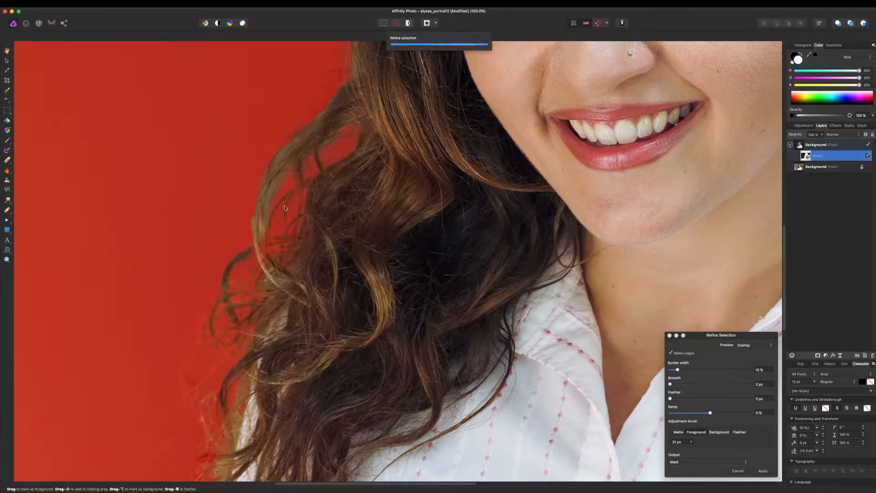
Step: Reduce the Foreground adjustment brush to 18 px and check the left-hand hair edge up to the forehead
{"action": "key", "text": "super+2"}
{"action": "scroll", "coordinate": [366, 247], "scroll_direction": "up", "scroll_amount": 3}
{"action": "key", "text": "["}
{"action": "key", "text": "["}
{"action": "key", "text": "["}
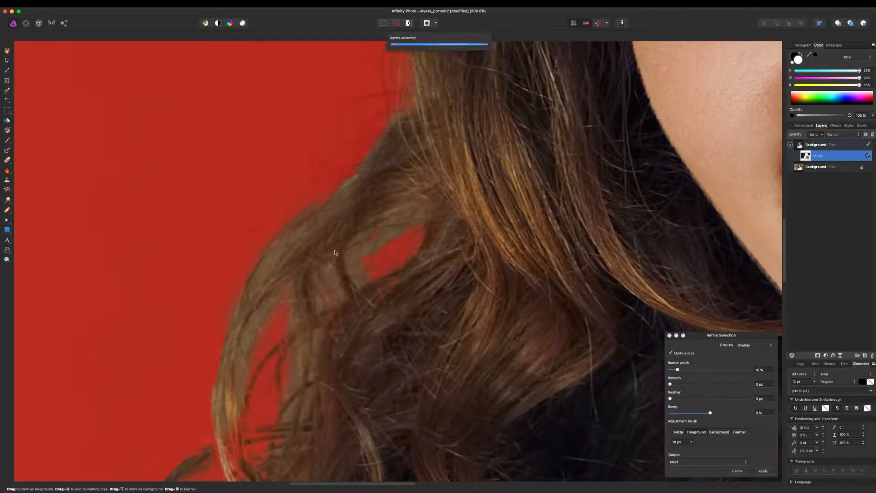
{"action": "scroll", "coordinate": [391, 211], "scroll_direction": "up", "scroll_amount": 5}
{"action": "scroll", "coordinate": [397, 342], "scroll_direction": "up", "scroll_amount": 10}
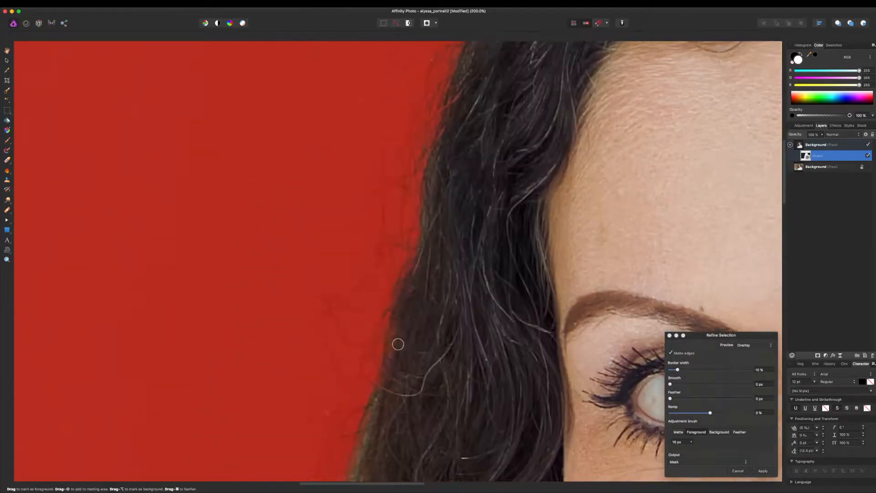
Step: Preview the mask in Black and white and mark the outermost strand of the lower left-hand hair ends as foreground
{"action": "left_click", "coordinate": [758, 345]}
{"action": "left_click", "coordinate": [751, 361]}
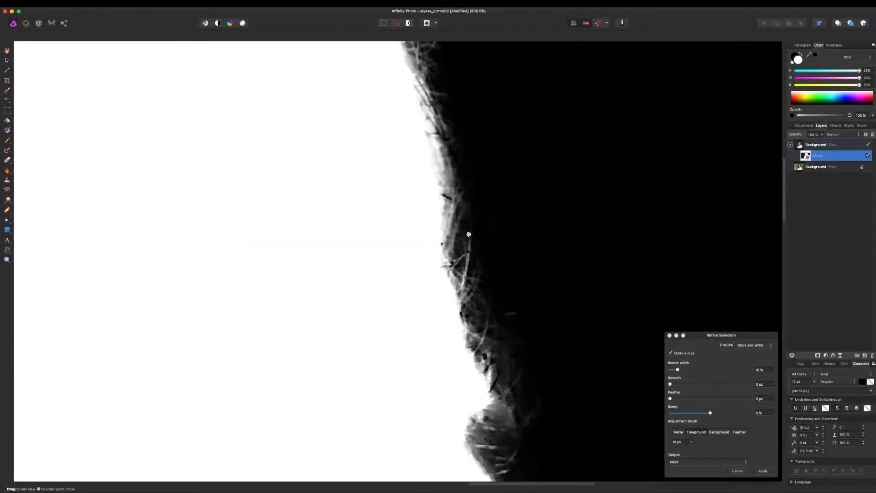
{"action": "left_click_drag", "start_coordinate": [469, 234], "coordinate": [413, 92]}
{"action": "left_click_drag", "start_coordinate": [316, 286], "coordinate": [676, 192]}
{"action": "left_click_drag", "start_coordinate": [376, 417], "coordinate": [475, 119]}
{"action": "left_click_drag", "start_coordinate": [364, 239], "coordinate": [325, 459]}
{"action": "left_click_drag", "start_coordinate": [416, 461], "coordinate": [418, 268]}
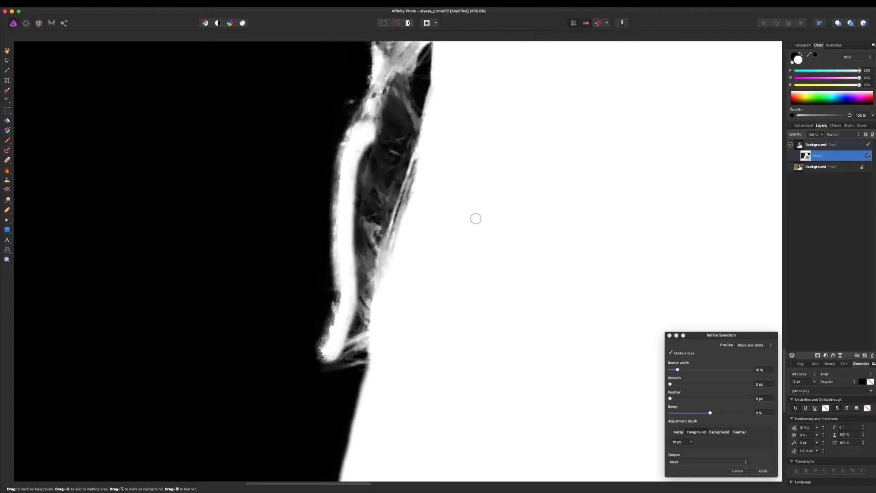
Step: Set the preview to Transparent and mark the loose strands along the lower left-hand curls as foreground
{"action": "left_click", "coordinate": [753, 346]}
{"action": "left_click", "coordinate": [752, 351]}
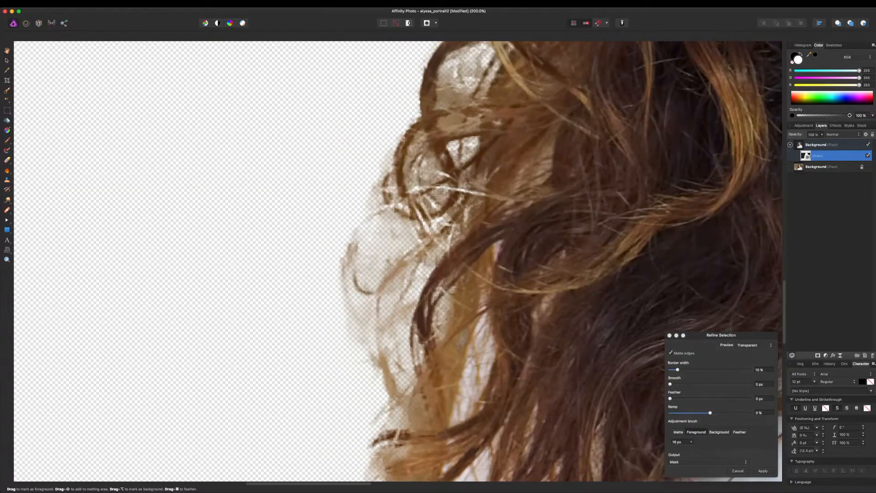
{"action": "left_click_drag", "start_coordinate": [482, 193], "coordinate": [401, 192]}
{"action": "scroll", "coordinate": [379, 207], "scroll_direction": "down", "scroll_amount": 5}
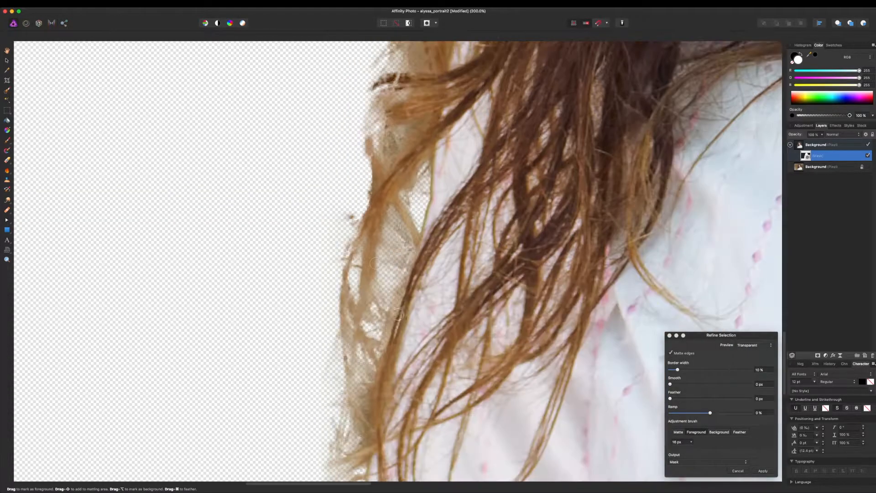
{"action": "scroll", "coordinate": [343, 225], "scroll_direction": "down", "scroll_amount": 3}
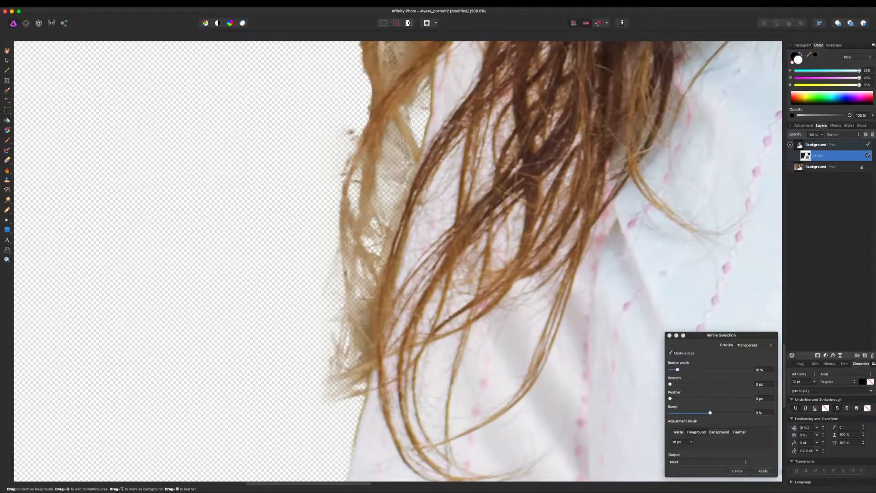
{"action": "scroll", "coordinate": [379, 251], "scroll_direction": "up", "scroll_amount": 8}
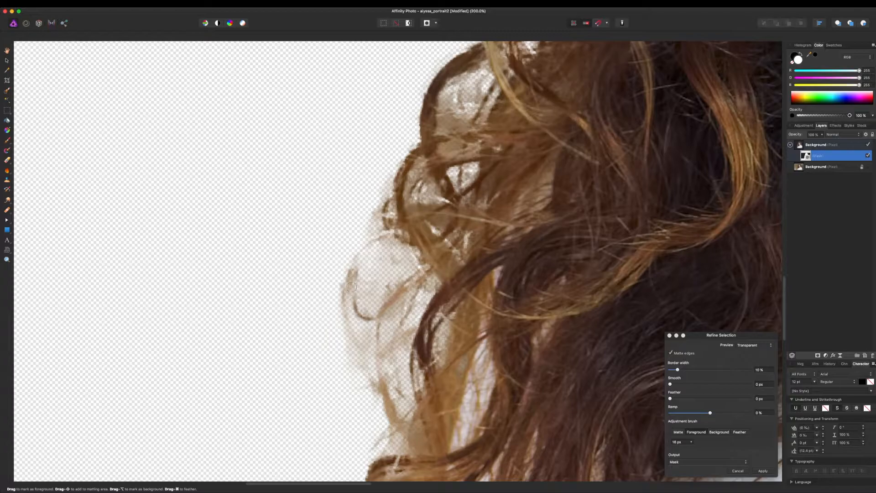
{"action": "left_click_drag", "start_coordinate": [398, 366], "coordinate": [402, 357]}
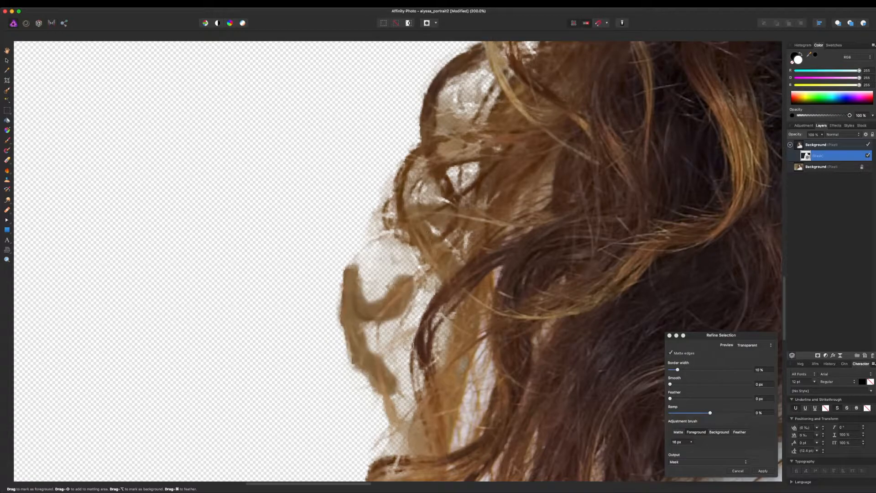
{"action": "key", "text": "space"}
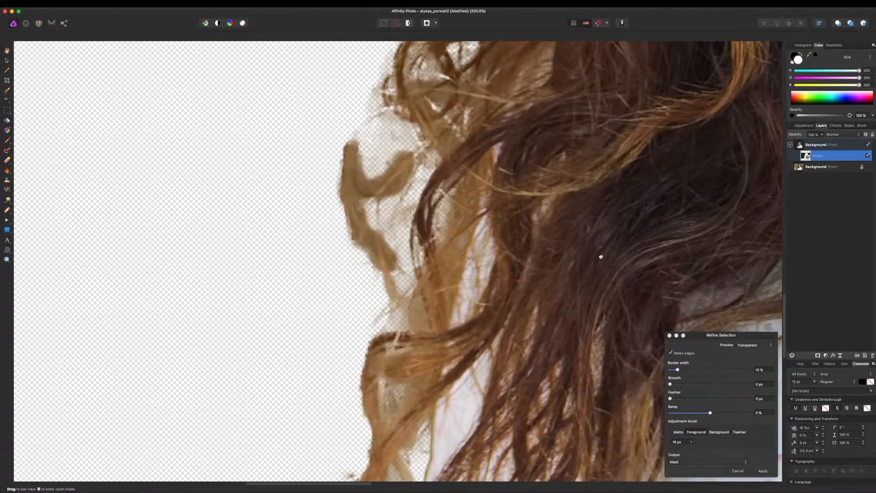
{"action": "left_click_drag", "start_coordinate": [601, 381], "coordinate": [383, 115]}
{"action": "scroll", "coordinate": [395, 203], "scroll_direction": "down", "scroll_amount": 10}
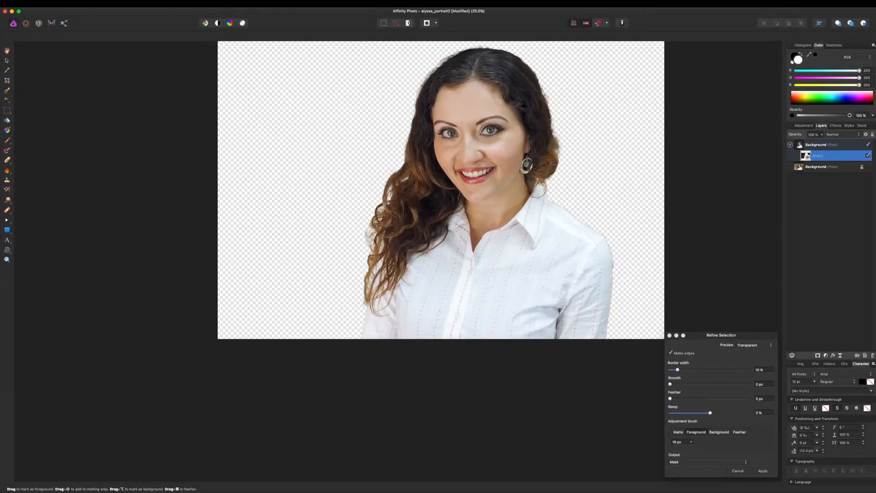
Step: Check the cutout's hair edges around the head and apply the refinement with Mask as output
{"action": "key", "text": "space"}
{"action": "left_click_drag", "start_coordinate": [429, 190], "coordinate": [403, 232]}
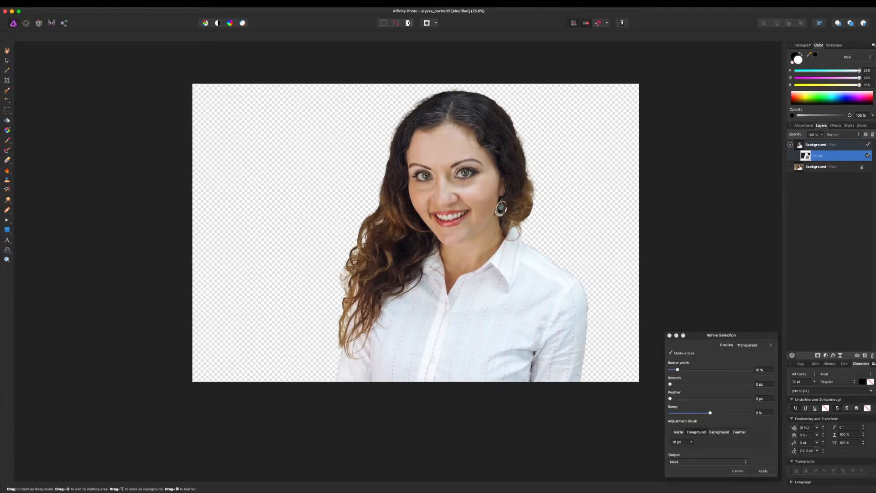
{"action": "key", "text": "super+equal"}
{"action": "key", "text": "super+equal"}
{"action": "key", "text": "space"}
{"action": "left_click_drag", "start_coordinate": [531, 156], "coordinate": [313, 456]}
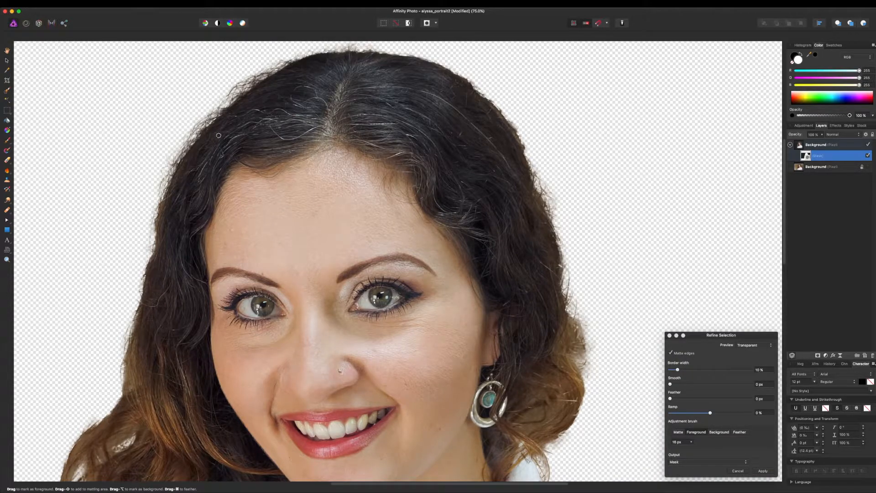
{"action": "key", "text": "space"}
{"action": "left_click_drag", "start_coordinate": [484, 234], "coordinate": [487, 223]}
{"action": "left_click_drag", "start_coordinate": [142, 378], "coordinate": [226, 281]}
{"action": "left_click_drag", "start_coordinate": [487, 275], "coordinate": [390, 332]}
{"action": "left_click_drag", "start_coordinate": [632, 259], "coordinate": [639, 237]}
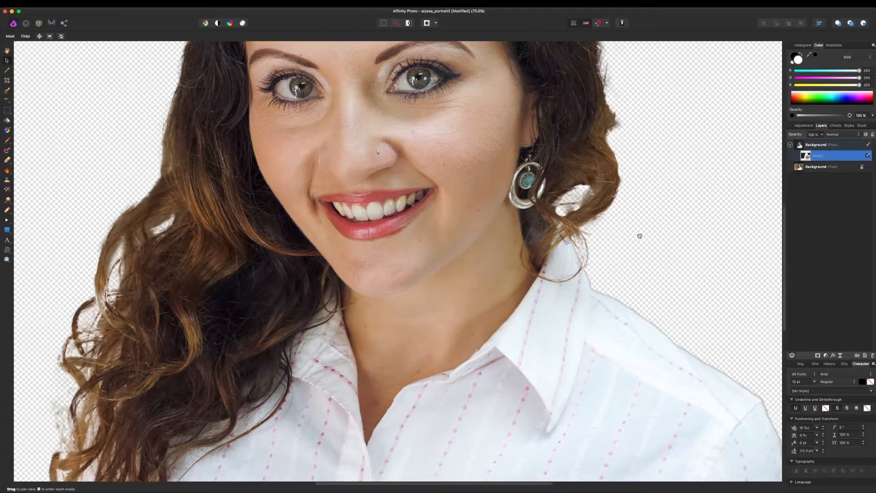
Step: Paint black on the layer mask with a 43 px brush to hide the faint loose curl beside the lower left-hand hair
{"action": "left_click_drag", "start_coordinate": [544, 295], "coordinate": [598, 229]}
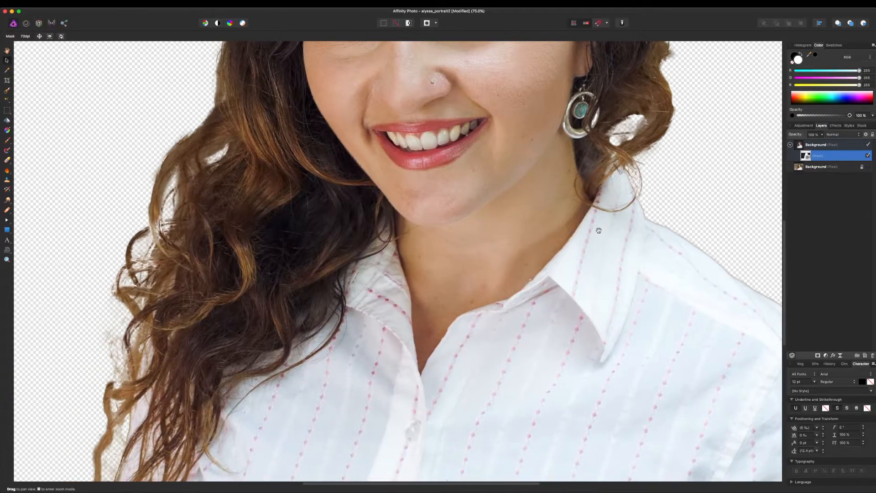
{"action": "left_click_drag", "start_coordinate": [393, 339], "coordinate": [477, 255]}
{"action": "left_click_drag", "start_coordinate": [281, 344], "coordinate": [321, 345]}
{"action": "key", "text": "b"}
{"action": "key", "text": "x"}
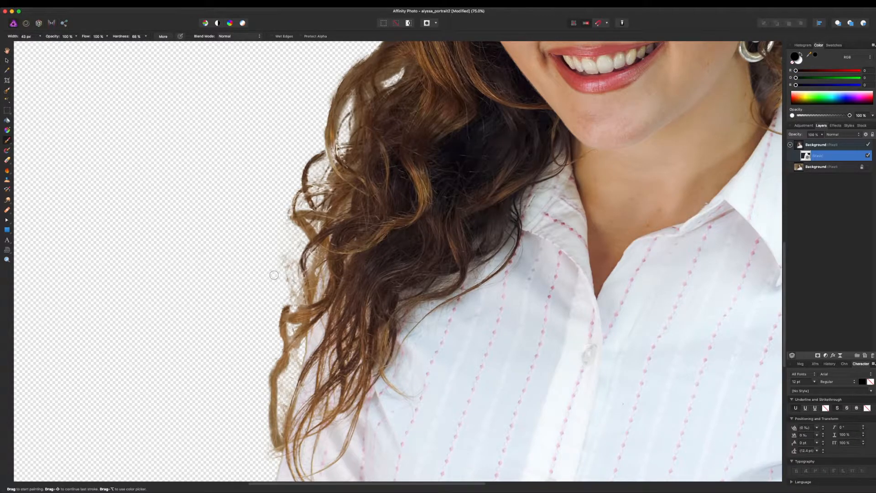
{"action": "scroll", "coordinate": [274, 275], "scroll_direction": "up", "scroll_amount": 3}
{"action": "mouse_move", "coordinate": [329, 215]}
{"action": "left_mouse_down"}
{"action": "mouse_move", "coordinate": [328, 262]}
{"action": "mouse_move", "coordinate": [315, 291]}
{"action": "mouse_move", "coordinate": [329, 206]}
{"action": "left_mouse_up"}
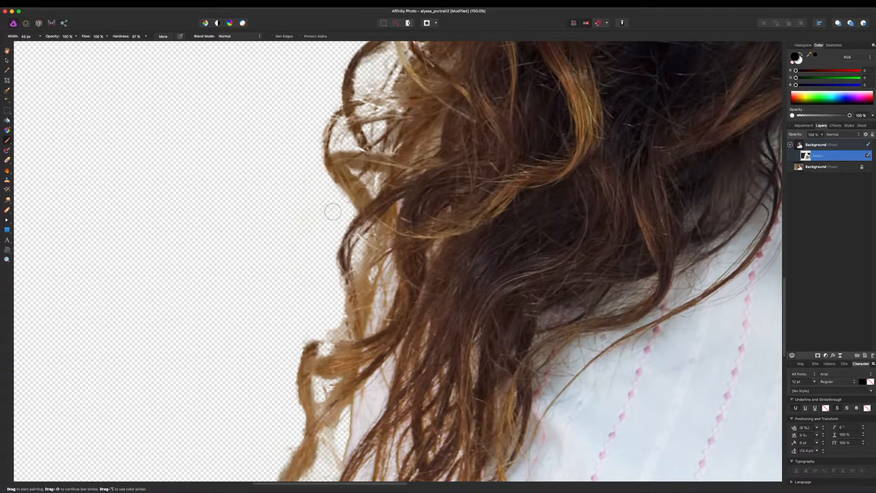
{"action": "left_click_drag", "start_coordinate": [341, 312], "coordinate": [343, 327]}
Step: Paint out the background in the gap between the outermost lower strand and the hair over the shirt
{"action": "scroll", "coordinate": [253, 287], "scroll_direction": "down", "scroll_amount": 5}
{"action": "key", "text": "super+plus"}
{"action": "key", "text": "super+plus"}
{"action": "key", "text": "super+plus"}
{"action": "scroll", "coordinate": [264, 270], "scroll_direction": "left", "scroll_amount": 3}
{"action": "scroll", "coordinate": [264, 270], "scroll_direction": "down", "scroll_amount": 2}
{"action": "mouse_move", "coordinate": [348, 98]}
{"action": "left_mouse_down"}
{"action": "mouse_move", "coordinate": [278, 248]}
{"action": "mouse_move", "coordinate": [262, 449]}
{"action": "left_mouse_up"}
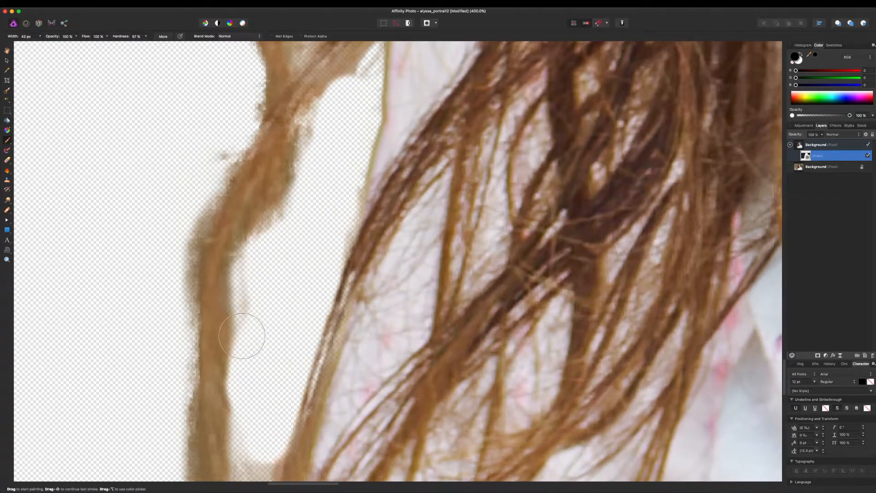
Step: Paint out the leftover fringe along both sides of the lower outer strand, undoing and repainting one stroke
{"action": "scroll", "coordinate": [263, 449], "scroll_direction": "down", "scroll_amount": 4}
{"action": "left_click_drag", "start_coordinate": [270, 297], "coordinate": [264, 392]}
{"action": "key", "text": "super+z"}
{"action": "mouse_move", "coordinate": [274, 292]}
{"action": "left_mouse_down"}
{"action": "mouse_move", "coordinate": [261, 307]}
{"action": "mouse_move", "coordinate": [260, 429]}
{"action": "left_mouse_up"}
{"action": "left_click_drag", "start_coordinate": [244, 325], "coordinate": [245, 345]}
{"action": "left_click_drag", "start_coordinate": [187, 229], "coordinate": [182, 466]}
Step: Enlarge the mask brush and paint out the background showing through the upper left-hand curls
{"action": "key", "text": "super+minus"}
{"action": "key", "text": "super+minus"}
{"action": "key", "text": "super+minus"}
{"action": "scroll", "coordinate": [225, 177], "scroll_direction": "up", "scroll_amount": 10}
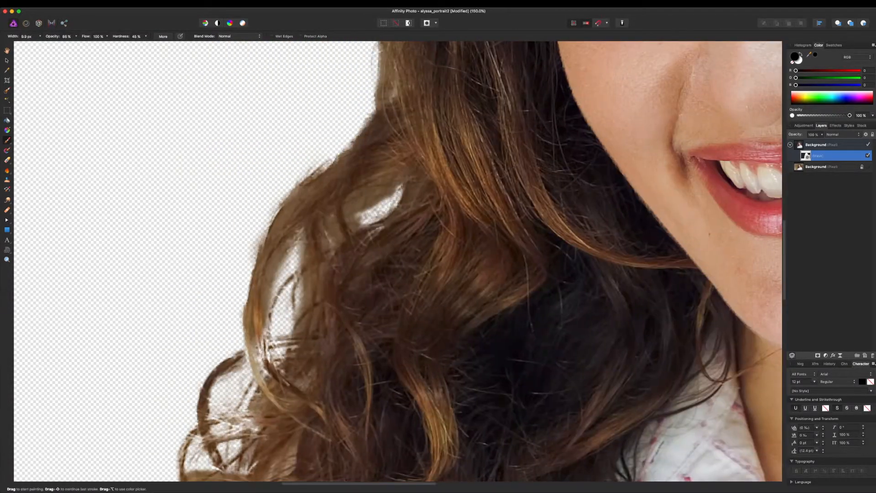
{"action": "scroll", "coordinate": [252, 362], "scroll_direction": "up", "scroll_amount": 3}
{"action": "key", "text": "bracketright"}
{"action": "key", "text": "bracketright"}
{"action": "key", "text": "bracketright"}
{"action": "key", "text": "bracketright"}
{"action": "key", "text": "bracketright"}
{"action": "mouse_move", "coordinate": [336, 256]}
{"action": "left_mouse_down"}
{"action": "mouse_move", "coordinate": [276, 303]}
{"action": "mouse_move", "coordinate": [238, 374]}
{"action": "left_mouse_up"}
Step: Adjust the brush opacity and paint out background remnants in the gaps of the left-hand curls
{"action": "scroll", "coordinate": [238, 374], "scroll_direction": "down", "scroll_amount": 4}
{"action": "scroll", "coordinate": [238, 374], "scroll_direction": "left", "scroll_amount": 2}
{"action": "mouse_move", "coordinate": [407, 68]}
{"action": "left_mouse_down"}
{"action": "mouse_move", "coordinate": [355, 124]}
{"action": "mouse_move", "coordinate": [285, 258]}
{"action": "mouse_move", "coordinate": [289, 297]}
{"action": "left_mouse_up"}
{"action": "left_click_drag", "start_coordinate": [517, 407], "coordinate": [356, 120]}
{"action": "left_click_drag", "start_coordinate": [151, 347], "coordinate": [410, 176]}
{"action": "left_click_drag", "start_coordinate": [315, 164], "coordinate": [300, 185]}
{"action": "left_click_drag", "start_coordinate": [61, 36], "coordinate": [76, 36]}
{"action": "mouse_move", "coordinate": [322, 164]}
{"action": "left_mouse_down"}
{"action": "mouse_move", "coordinate": [308, 225]}
{"action": "mouse_move", "coordinate": [332, 205]}
{"action": "mouse_move", "coordinate": [277, 326]}
{"action": "left_mouse_up"}
Step: Enlarge the brush again and paint out the remaining fringe along the left-hand hair edge
{"action": "key", "text": "bracketright"}
{"action": "key", "text": "bracketright"}
{"action": "key", "text": "bracketright"}
{"action": "key", "text": "bracketright"}
{"action": "mouse_move", "coordinate": [293, 426]}
{"action": "left_mouse_down"}
{"action": "mouse_move", "coordinate": [313, 267]}
{"action": "mouse_move", "coordinate": [344, 214]}
{"action": "mouse_move", "coordinate": [281, 427]}
{"action": "left_mouse_up"}
{"action": "mouse_move", "coordinate": [260, 100]}
{"action": "left_mouse_down"}
{"action": "mouse_move", "coordinate": [217, 366]}
{"action": "mouse_move", "coordinate": [222, 114]}
{"action": "left_mouse_up"}
{"action": "left_click_drag", "start_coordinate": [289, 167], "coordinate": [259, 221]}
{"action": "left_click_drag", "start_coordinate": [260, 325], "coordinate": [202, 279]}
{"action": "left_click_drag", "start_coordinate": [192, 123], "coordinate": [231, 278]}
Step: Paint out the background in the curl gap beside the earring
{"action": "left_click_drag", "start_coordinate": [593, 411], "coordinate": [302, 251]}
{"action": "mouse_move", "coordinate": [483, 255]}
{"action": "left_mouse_down"}
{"action": "mouse_move", "coordinate": [465, 187]}
{"action": "mouse_move", "coordinate": [475, 279]}
{"action": "left_mouse_up"}
{"action": "mouse_move", "coordinate": [493, 345]}
{"action": "left_mouse_down"}
{"action": "mouse_move", "coordinate": [499, 192]}
{"action": "mouse_move", "coordinate": [422, 308]}
{"action": "mouse_move", "coordinate": [466, 269]}
{"action": "left_mouse_up"}
{"action": "left_click_drag", "start_coordinate": [419, 241], "coordinate": [426, 238]}
Step: Show the Brushes panel and choose the first brush of the Texture category
{"action": "left_click", "coordinate": [66, 2]}
{"action": "mouse_move", "coordinate": [91, 178]}
{"action": "left_click", "coordinate": [167, 202]}
{"action": "left_click", "coordinate": [719, 105]}
{"action": "left_click", "coordinate": [705, 165]}
{"action": "left_click", "coordinate": [726, 116]}
Step: Shrink the textured brush and touch up the mask along the edge of the curl gap beside the earring
{"action": "key", "text": "bracketleft"}
{"action": "key", "text": "bracketleft"}
{"action": "key", "text": "bracketleft"}
{"action": "key", "text": "bracketleft"}
{"action": "key", "text": "bracketleft"}
{"action": "key", "text": "bracketleft"}
{"action": "key", "text": "bracketleft"}
{"action": "key", "text": "bracketleft"}
{"action": "key", "text": "bracketleft"}
{"action": "key", "text": "bracketleft"}
{"action": "key", "text": "bracketleft"}
{"action": "key", "text": "bracketleft"}
{"action": "mouse_move", "coordinate": [417, 254]}
{"action": "left_mouse_down"}
{"action": "mouse_move", "coordinate": [392, 253]}
{"action": "mouse_move", "coordinate": [396, 238]}
{"action": "left_mouse_up"}
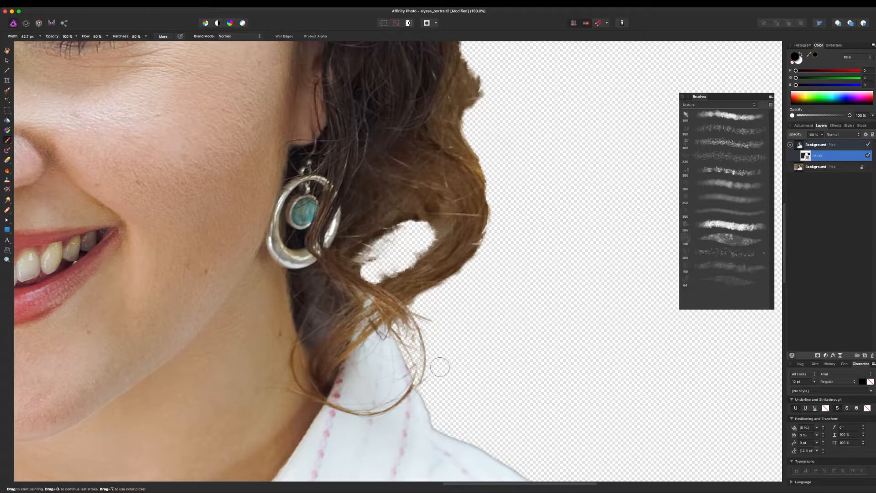
Step: Paint out the leftover fringe along the outer hair edge above the earring-side curl
{"action": "left_click_drag", "start_coordinate": [495, 210], "coordinate": [552, 266]}
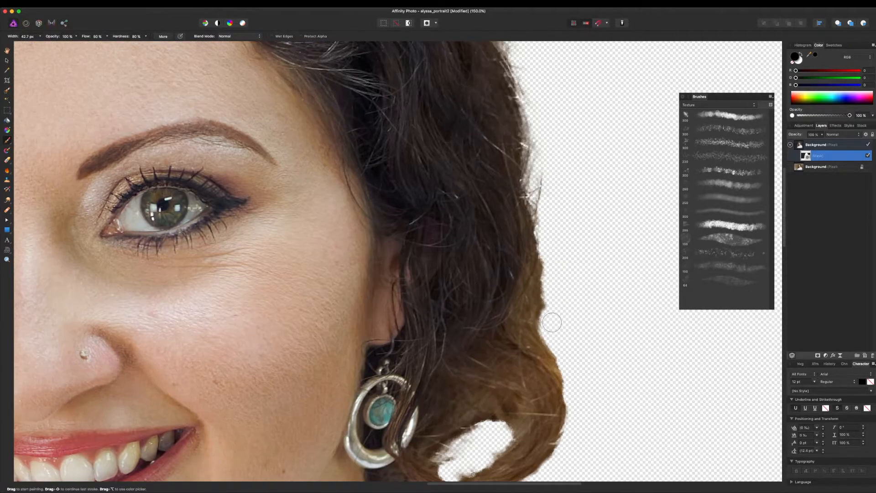
{"action": "left_click_drag", "start_coordinate": [550, 301], "coordinate": [567, 225]}
{"action": "key", "text": "super+minus"}
{"action": "key", "text": "super+minus"}
{"action": "key", "text": "super+minus"}
{"action": "left_click_drag", "start_coordinate": [611, 379], "coordinate": [548, 266]}
{"action": "scroll", "coordinate": [549, 266], "scroll_direction": "left", "scroll_amount": 6}
{"action": "scroll", "coordinate": [548, 267], "scroll_direction": "up", "scroll_amount": 3}
{"action": "scroll", "coordinate": [548, 266], "scroll_direction": "right", "scroll_amount": 3}
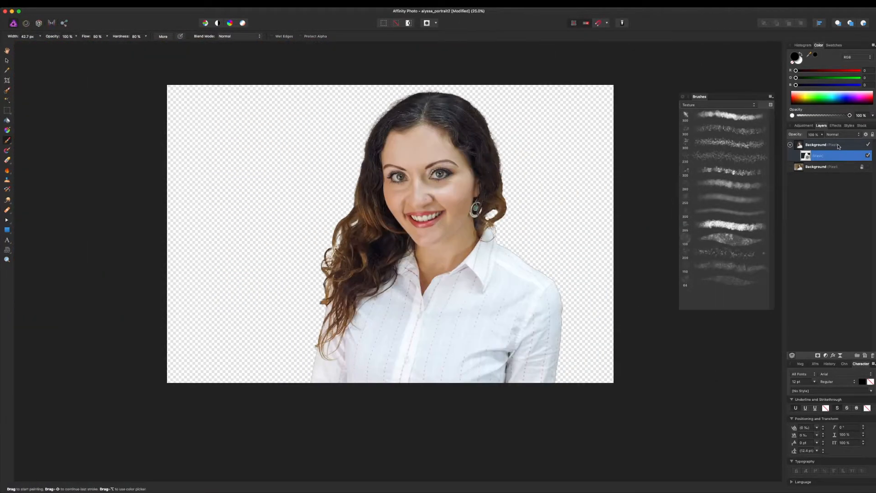
Step: Add an empty pixel layer and place it between the masked portrait and the original background layer
{"action": "left_click", "coordinate": [839, 146]}
{"action": "left_click", "coordinate": [865, 356]}
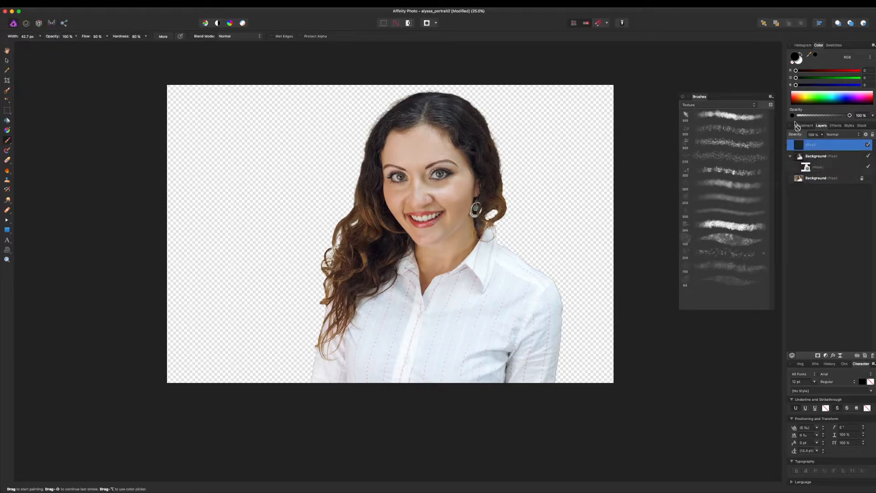
{"action": "left_click_drag", "start_coordinate": [809, 147], "coordinate": [790, 173]}
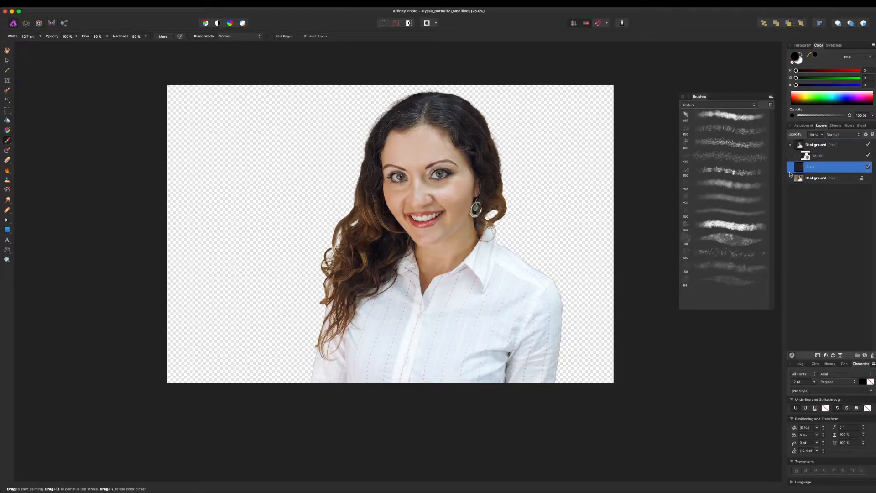
Step: Flood fill the new backdrop layer with white
{"action": "left_click", "coordinate": [7, 121]}
{"action": "key", "text": "x"}
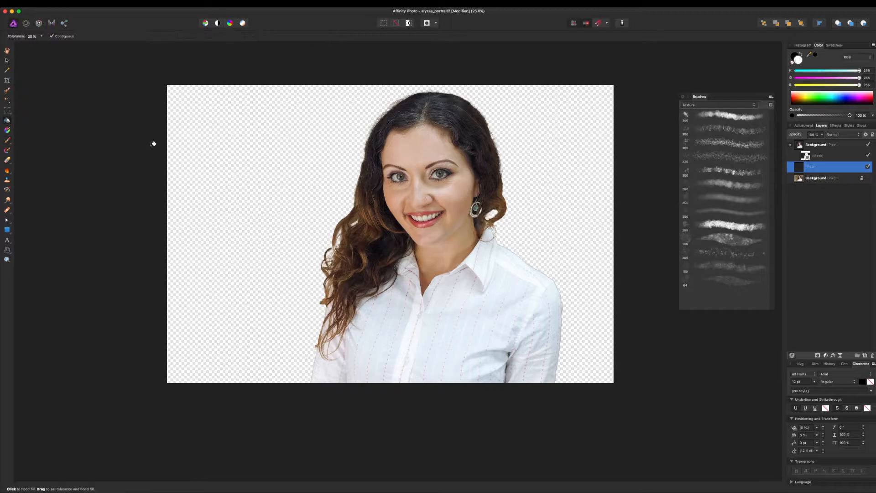
{"action": "left_click", "coordinate": [269, 257]}
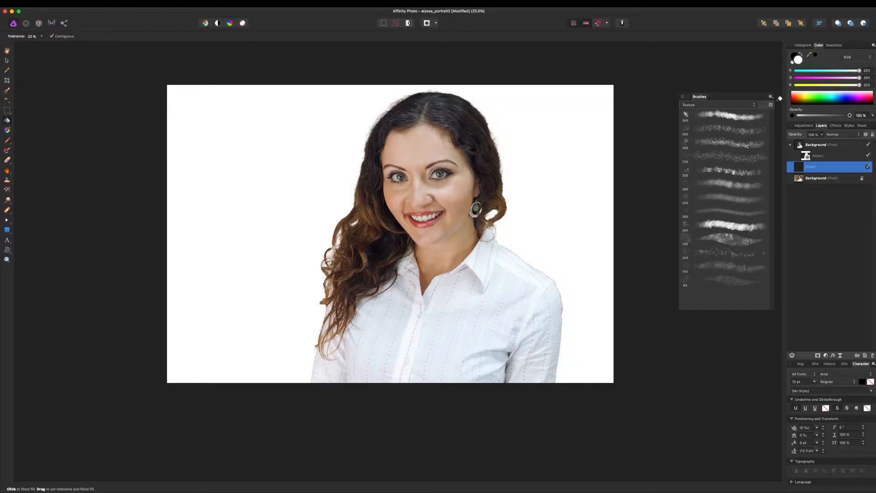
Step: Swap the colours and flood fill the backdrop layer with black to test the cut-out edges
{"action": "left_click", "coordinate": [803, 54]}
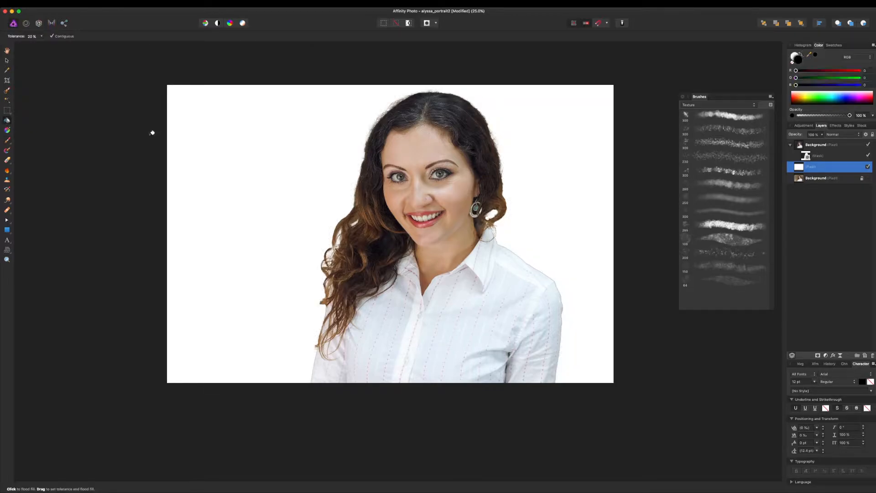
{"action": "left_click", "coordinate": [280, 255]}
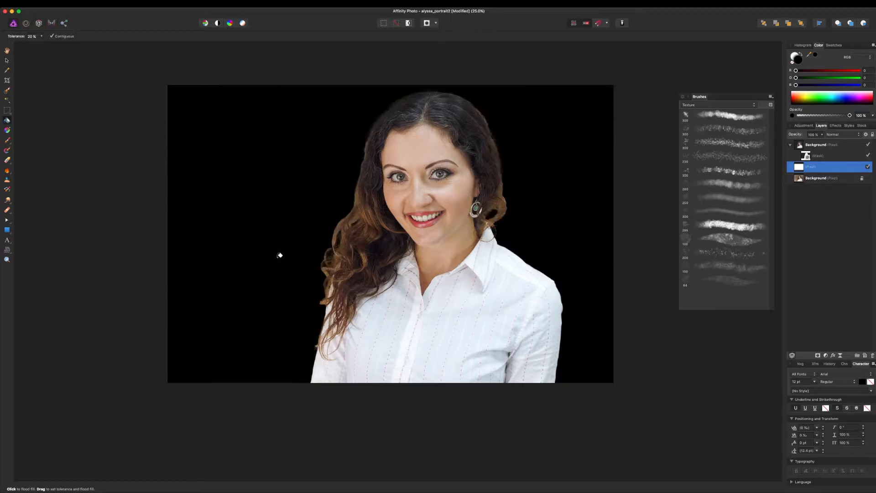
{"action": "key", "text": "v"}
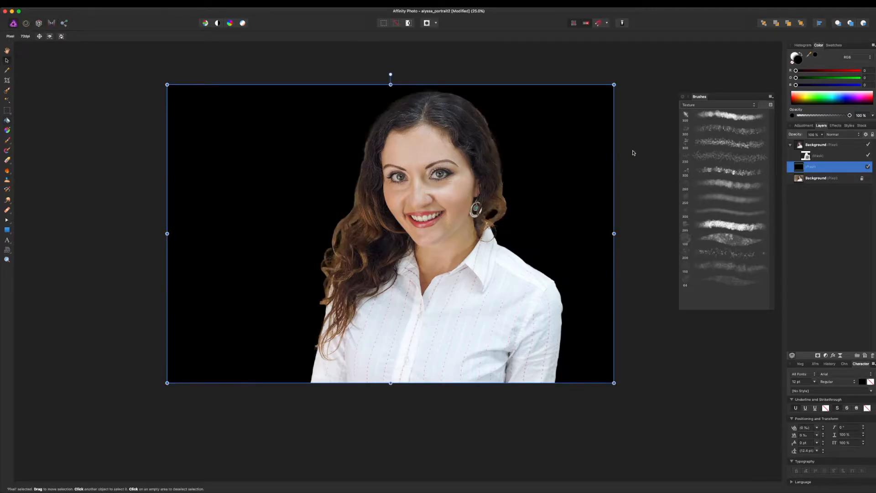
{"action": "left_click", "coordinate": [634, 153]}
Step: Choose a bright green colour and flood fill the backdrop layer with it
{"action": "key", "text": "super+plus"}
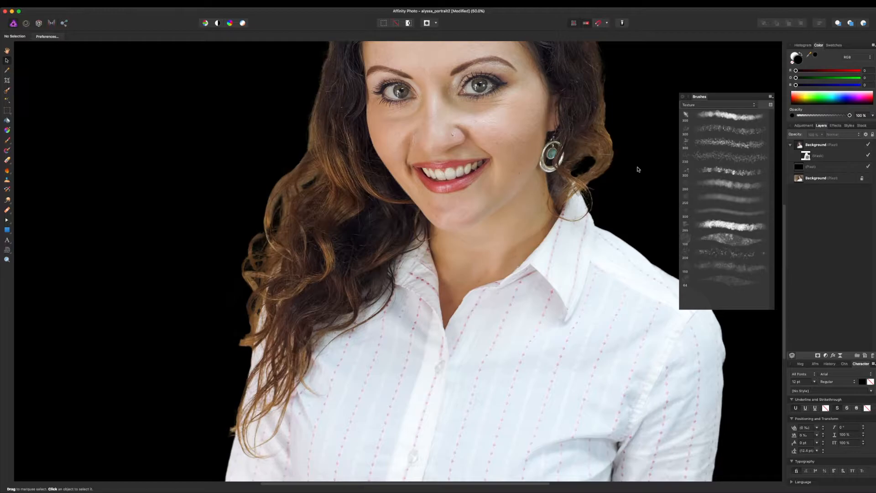
{"action": "left_click_drag", "start_coordinate": [515, 272], "coordinate": [484, 246]}
{"action": "left_click_drag", "start_coordinate": [498, 298], "coordinate": [489, 294]}
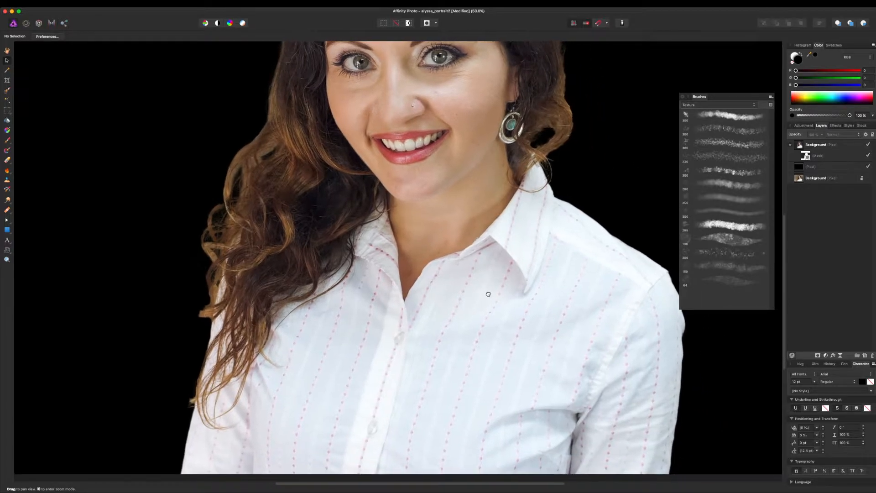
{"action": "left_click", "coordinate": [817, 167]}
{"action": "left_click", "coordinate": [817, 97]}
{"action": "left_click", "coordinate": [821, 99]}
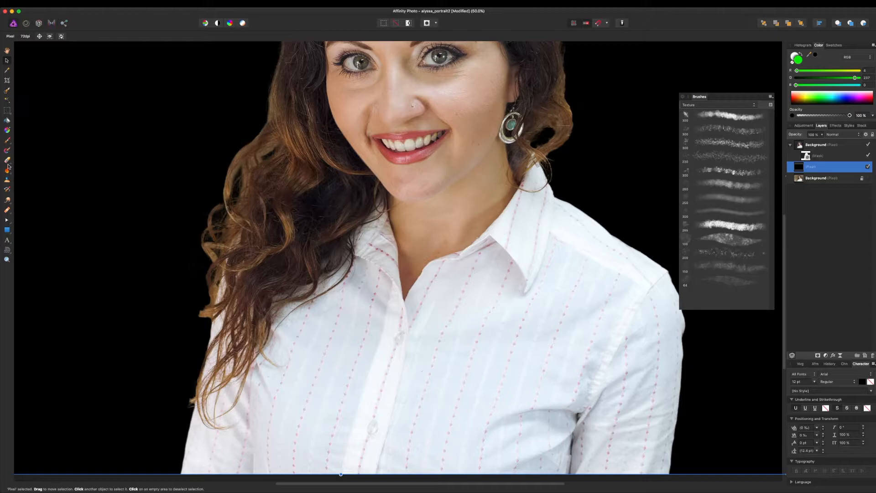
{"action": "left_click", "coordinate": [7, 120]}
{"action": "left_click", "coordinate": [239, 336]}
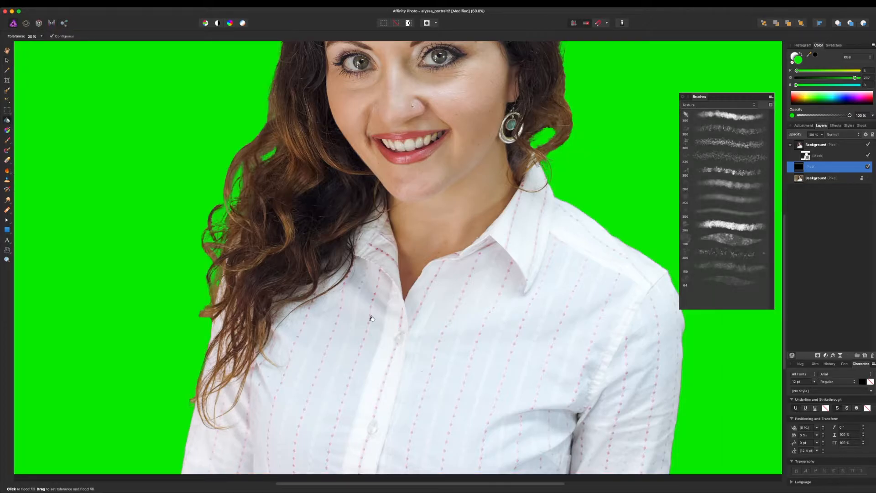
Step: Examine the shirt, shoulder and hair edges of the cut-out against the green backdrop
{"action": "left_click_drag", "start_coordinate": [549, 315], "coordinate": [227, 251]}
{"action": "key", "text": "x"}
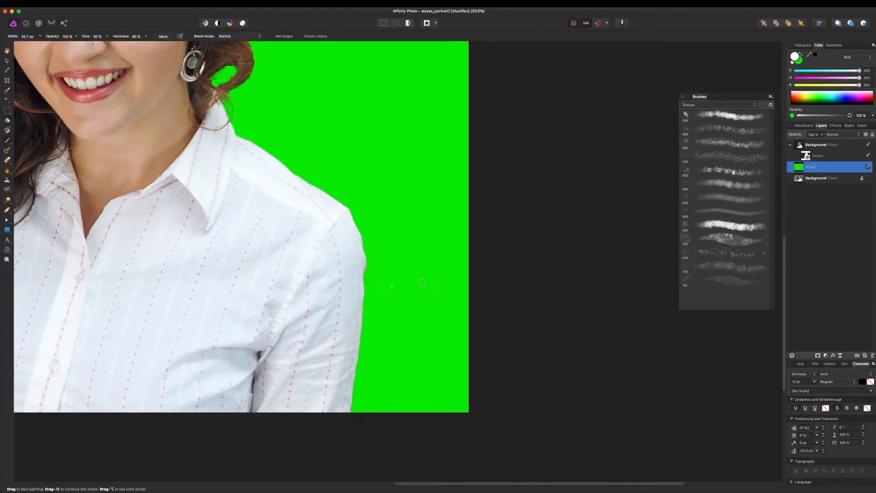
{"action": "key", "text": "b"}
{"action": "scroll", "coordinate": [610, 248], "scroll_direction": "left", "scroll_amount": 5}
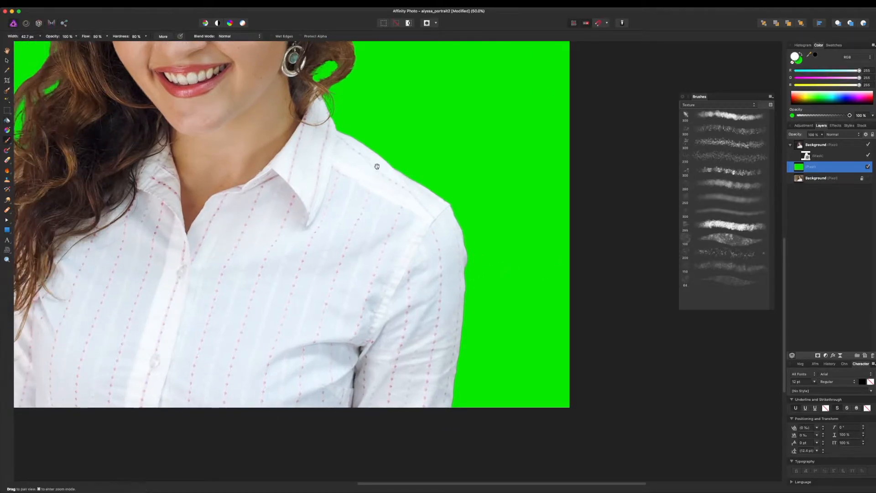
{"action": "scroll", "coordinate": [114, 198], "scroll_direction": "left", "scroll_amount": 5}
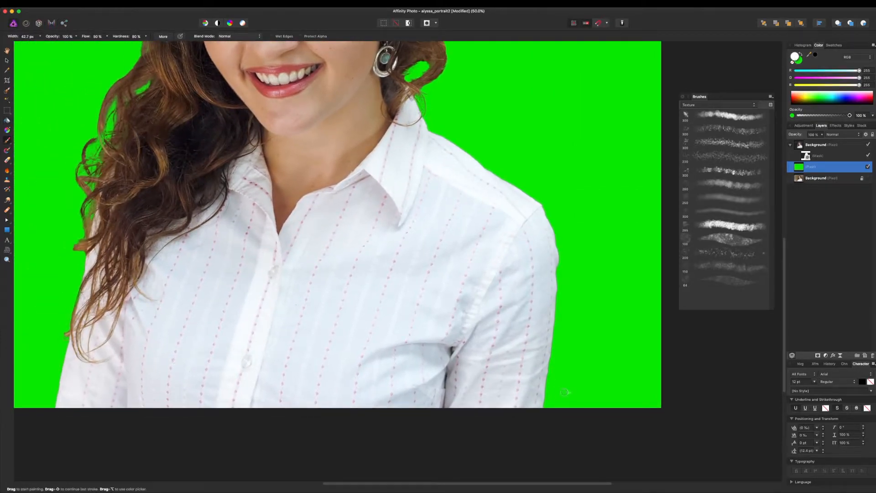
{"action": "scroll", "coordinate": [554, 401], "scroll_direction": "up", "scroll_amount": 1}
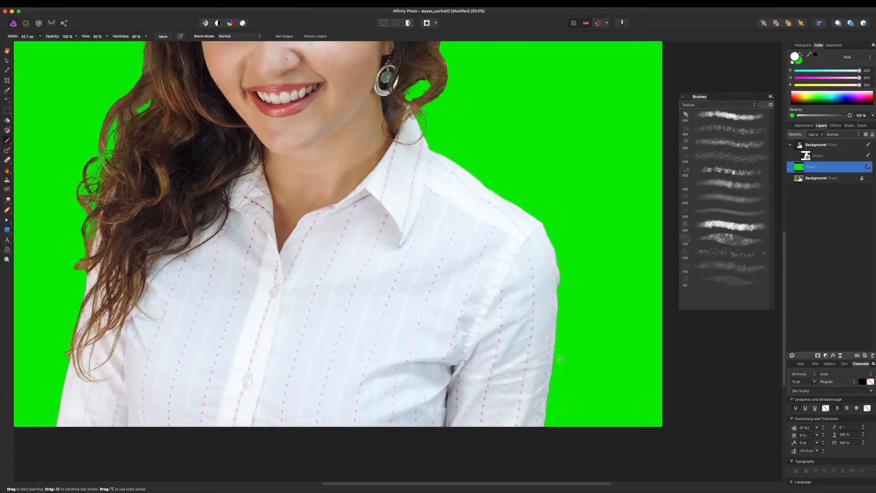
{"action": "scroll", "coordinate": [560, 359], "scroll_direction": "up", "scroll_amount": 10}
{"action": "scroll", "coordinate": [560, 359], "scroll_direction": "left", "scroll_amount": 2}
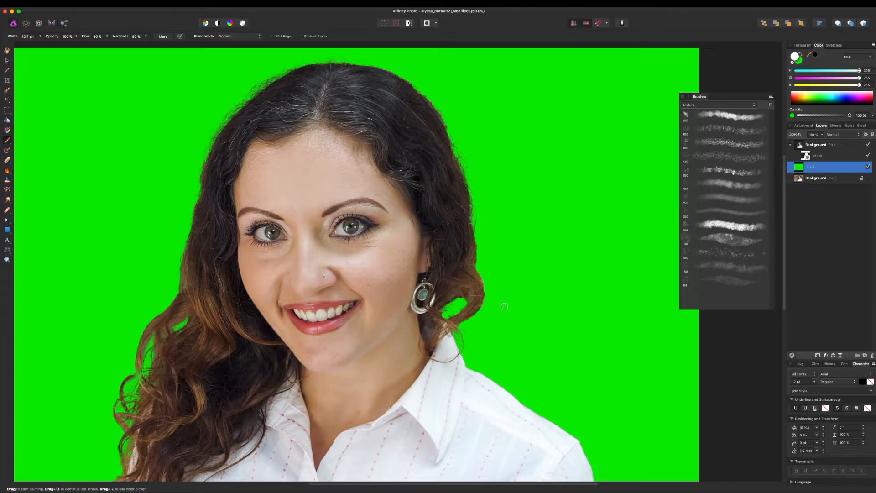
{"action": "key", "text": "super+minus"}
{"action": "key", "text": "super+plus"}
{"action": "key", "text": "super+plus"}
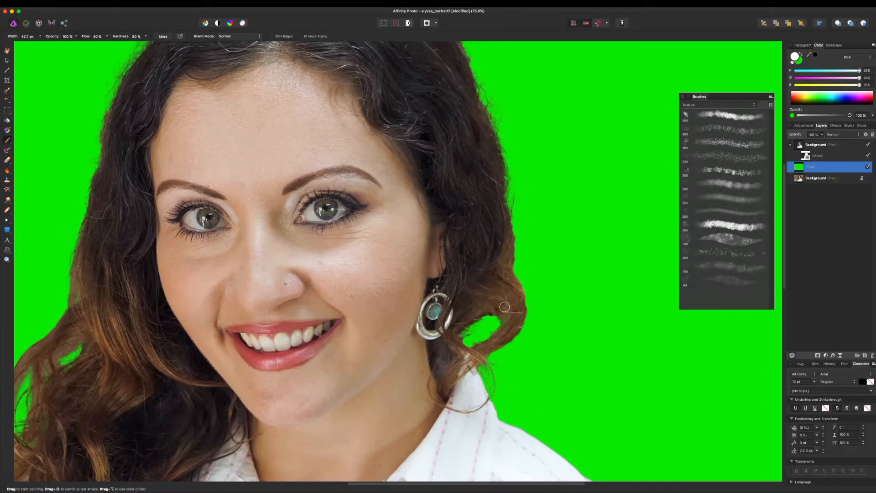
{"action": "scroll", "coordinate": [605, 212], "scroll_direction": "down", "scroll_amount": 5}
{"action": "scroll", "coordinate": [605, 212], "scroll_direction": "left", "scroll_amount": 15}
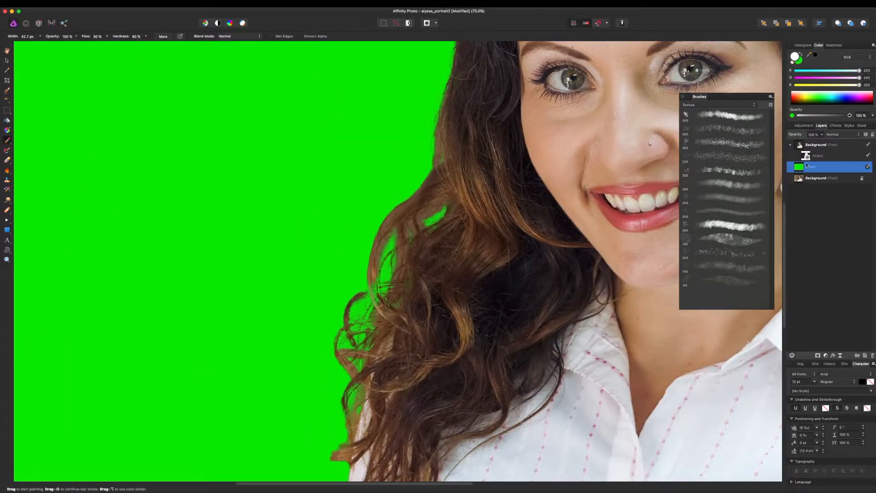
Step: Open the portrait's mask for refinement and mark the strands of the left-hand curl as foreground with a smaller brush
{"action": "right_click", "coordinate": [808, 157]}
{"action": "left_click", "coordinate": [822, 208]}
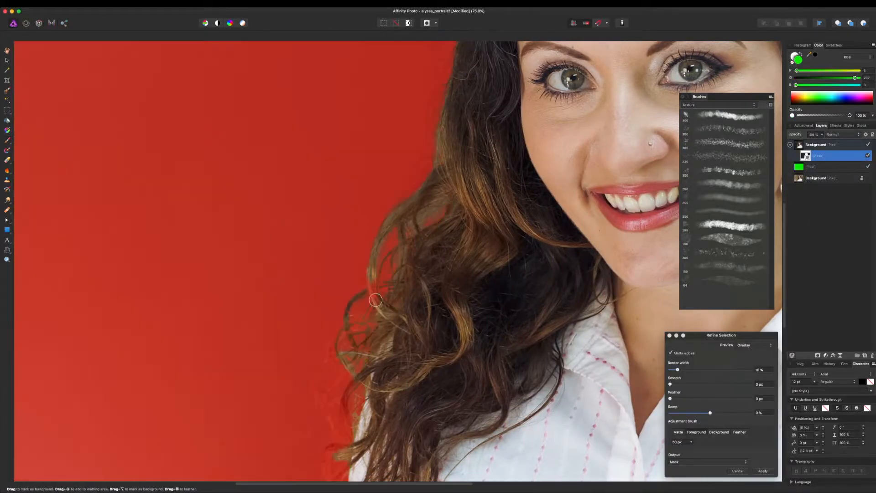
{"action": "left_click_drag", "start_coordinate": [376, 300], "coordinate": [413, 292]}
{"action": "key", "text": "super+plus"}
{"action": "key", "text": "super+plus"}
{"action": "key", "text": "super+plus"}
{"action": "key", "text": "super+plus"}
{"action": "key", "text": "bracketleft"}
{"action": "key", "text": "bracketleft"}
{"action": "key", "text": "bracketleft"}
{"action": "key", "text": "bracketleft"}
{"action": "key", "text": "bracketleft"}
{"action": "key", "text": "bracketleft"}
{"action": "key", "text": "bracketleft"}
{"action": "key", "text": "bracketleft"}
{"action": "mouse_move", "coordinate": [365, 190]}
{"action": "left_mouse_down"}
{"action": "mouse_move", "coordinate": [333, 221]}
{"action": "mouse_move", "coordinate": [293, 311]}
{"action": "left_mouse_up"}
Step: Mark the dark curl loop and the fine strands crossing it as foreground, including the loose tips over the background
{"action": "scroll", "coordinate": [293, 311], "scroll_direction": "down", "scroll_amount": 5}
{"action": "scroll", "coordinate": [261, 264], "scroll_direction": "down", "scroll_amount": 3}
{"action": "scroll", "coordinate": [261, 265], "scroll_direction": "left", "scroll_amount": 5}
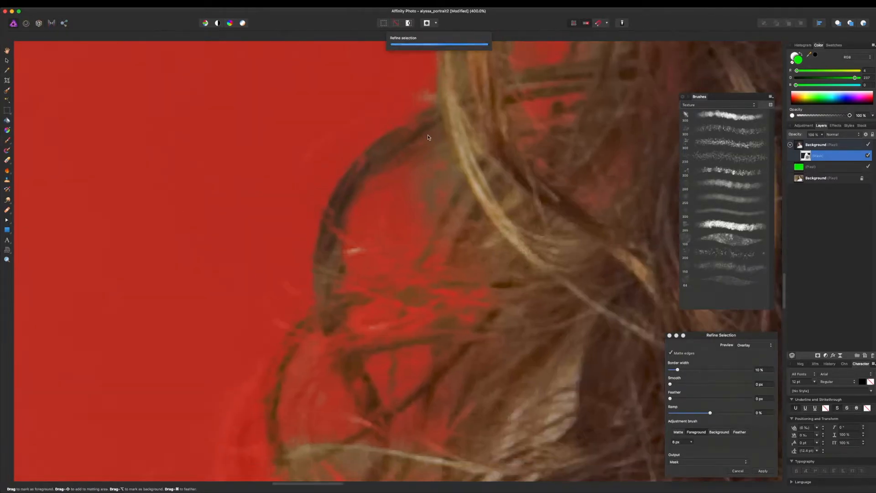
{"action": "left_click_drag", "start_coordinate": [328, 288], "coordinate": [328, 316]}
{"action": "mouse_move", "coordinate": [327, 260]}
{"action": "left_mouse_down"}
{"action": "mouse_move", "coordinate": [420, 131]}
{"action": "mouse_move", "coordinate": [335, 337]}
{"action": "left_mouse_up"}
{"action": "scroll", "coordinate": [484, 208], "scroll_direction": "down", "scroll_amount": 4}
{"action": "mouse_move", "coordinate": [484, 208]}
{"action": "left_mouse_down"}
{"action": "mouse_move", "coordinate": [450, 202]}
{"action": "mouse_move", "coordinate": [416, 221]}
{"action": "mouse_move", "coordinate": [472, 218]}
{"action": "left_mouse_up"}
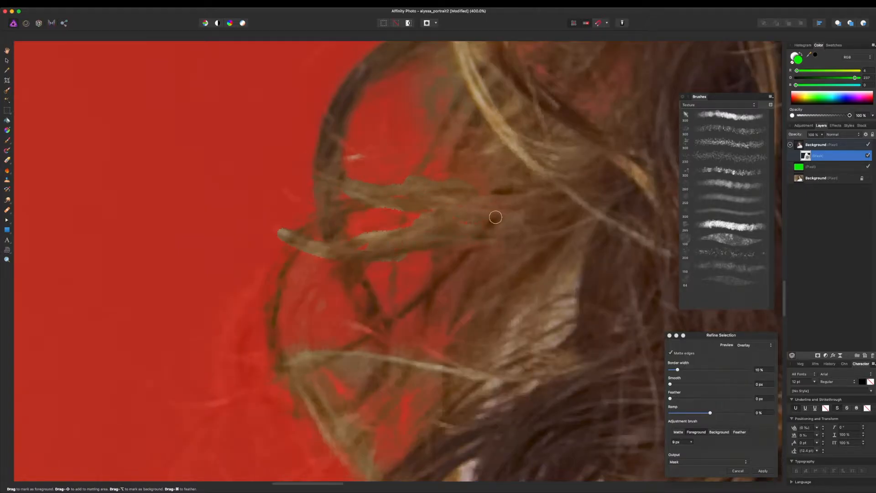
{"action": "scroll", "coordinate": [262, 323], "scroll_direction": "down", "scroll_amount": 3}
{"action": "left_click_drag", "start_coordinate": [164, 292], "coordinate": [291, 269]}
{"action": "scroll", "coordinate": [290, 280], "scroll_direction": "down", "scroll_amount": 3}
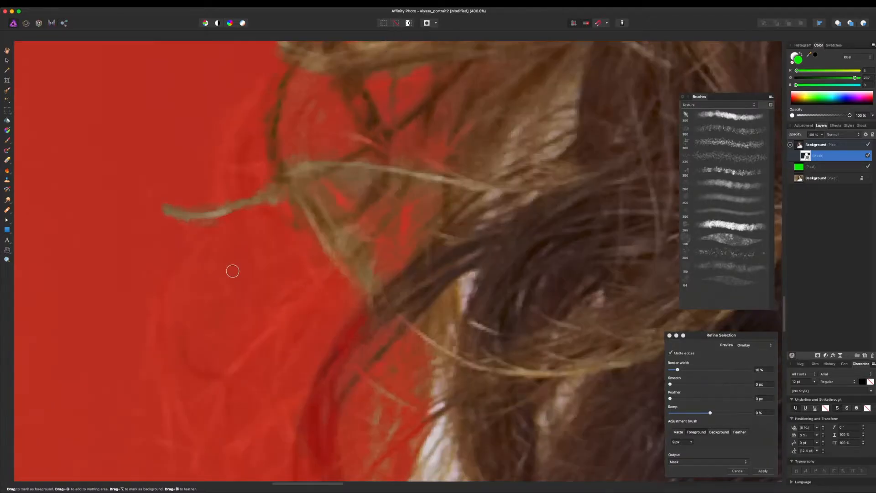
Step: Mark the hair edge along the sleeve and the long loose strand hanging beside it as foreground
{"action": "scroll", "coordinate": [327, 265], "scroll_direction": "down", "scroll_amount": 6}
{"action": "scroll", "coordinate": [380, 249], "scroll_direction": "up", "scroll_amount": 2}
{"action": "scroll", "coordinate": [379, 250], "scroll_direction": "down", "scroll_amount": 4}
{"action": "mouse_move", "coordinate": [367, 353]}
{"action": "left_mouse_down"}
{"action": "mouse_move", "coordinate": [247, 359]}
{"action": "mouse_move", "coordinate": [320, 364]}
{"action": "left_mouse_up"}
{"action": "scroll", "coordinate": [451, 326], "scroll_direction": "down", "scroll_amount": 5}
{"action": "scroll", "coordinate": [451, 326], "scroll_direction": "down", "scroll_amount": 5}
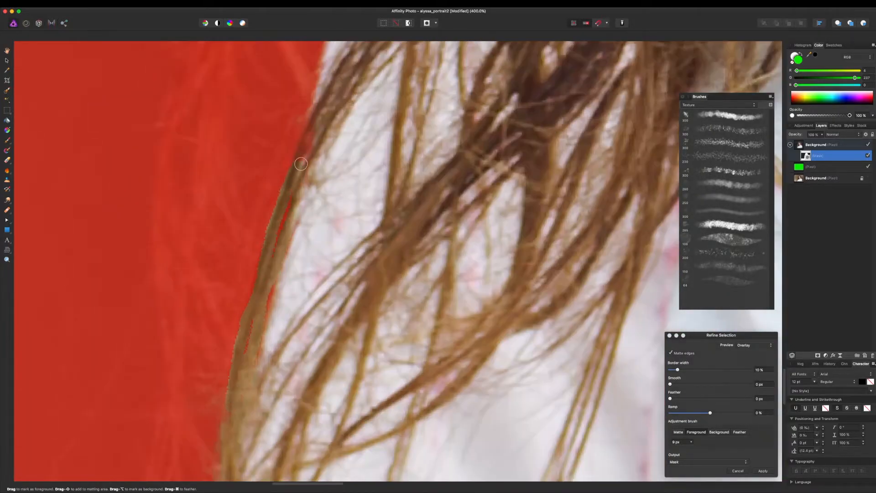
{"action": "scroll", "coordinate": [292, 270], "scroll_direction": "up", "scroll_amount": 5}
{"action": "mouse_move", "coordinate": [338, 114]}
{"action": "left_mouse_down"}
{"action": "mouse_move", "coordinate": [297, 146]}
{"action": "mouse_move", "coordinate": [172, 348]}
{"action": "left_mouse_up"}
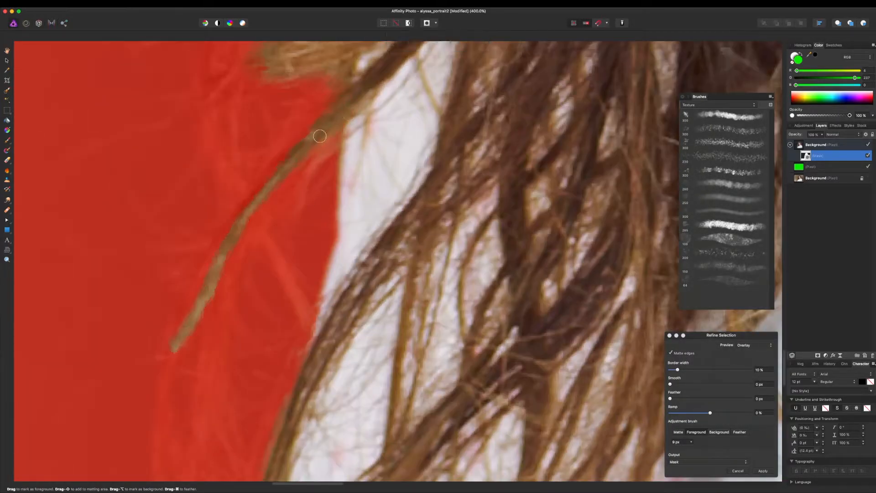
{"action": "left_click_drag", "start_coordinate": [228, 237], "coordinate": [147, 436]}
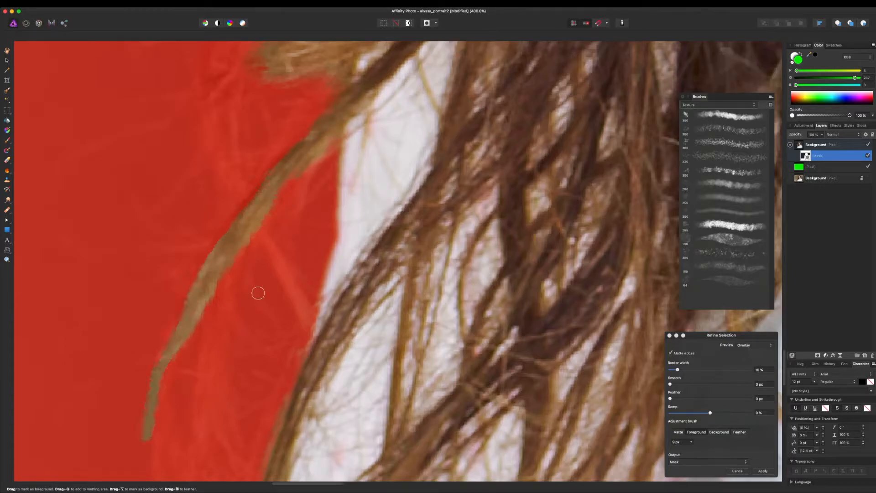
Step: Enlarge the adjustment brush to 18 px and mark the remaining loose hair beside the sleeve as foreground
{"action": "key", "text": "super+minus"}
{"action": "key", "text": "super+minus"}
{"action": "key", "text": "super+minus"}
{"action": "key", "text": "super+minus"}
{"action": "key", "text": "super+minus"}
{"action": "key", "text": "super+plus"}
{"action": "key", "text": "super+plus"}
{"action": "key", "text": "super+plus"}
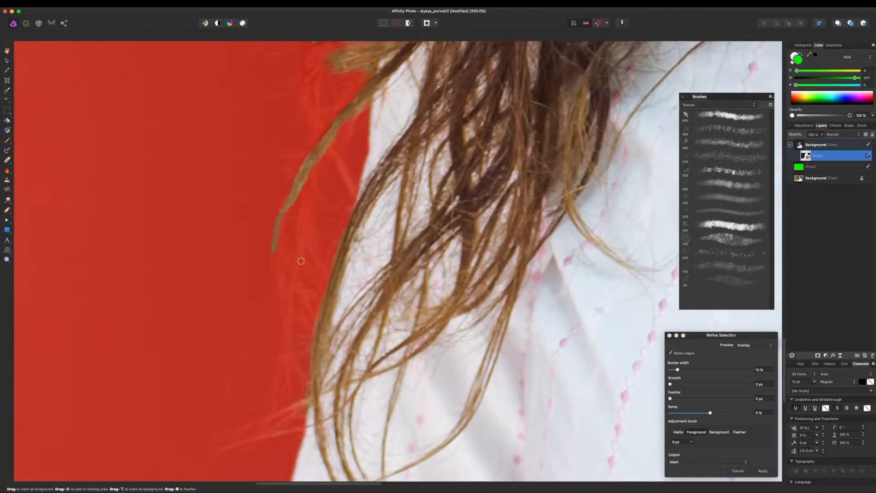
{"action": "scroll", "coordinate": [379, 194], "scroll_direction": "down", "scroll_amount": 5}
{"action": "scroll", "coordinate": [379, 194], "scroll_direction": "up", "scroll_amount": 4}
{"action": "mouse_move", "coordinate": [347, 95]}
{"action": "left_mouse_down"}
{"action": "mouse_move", "coordinate": [337, 150]}
{"action": "mouse_move", "coordinate": [358, 187]}
{"action": "left_mouse_up"}
{"action": "key", "text": "bracketright"}
{"action": "left_click_drag", "start_coordinate": [380, 121], "coordinate": [326, 196]}
{"action": "mouse_move", "coordinate": [342, 167]}
{"action": "left_mouse_down"}
{"action": "mouse_move", "coordinate": [315, 279]}
{"action": "mouse_move", "coordinate": [315, 360]}
{"action": "mouse_move", "coordinate": [350, 233]}
{"action": "mouse_move", "coordinate": [355, 246]}
{"action": "left_mouse_up"}
{"action": "scroll", "coordinate": [410, 255], "scroll_direction": "up", "scroll_amount": 3}
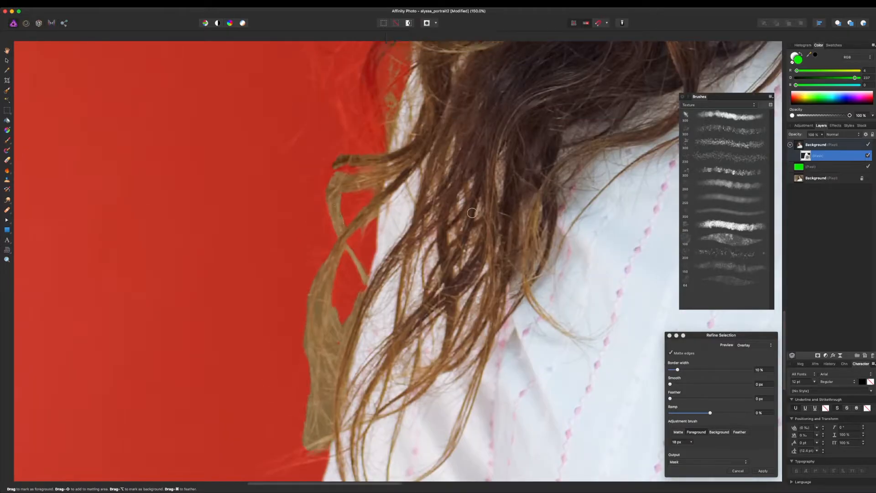
Step: Preview the mask in black and white, mark the gaps between the loose strands as background, and apply the refinement
{"action": "left_click", "coordinate": [751, 348]}
{"action": "left_click", "coordinate": [751, 370]}
{"action": "left_click", "coordinate": [720, 432]}
{"action": "left_click_drag", "start_coordinate": [337, 311], "coordinate": [333, 322]}
{"action": "scroll", "coordinate": [334, 293], "scroll_direction": "up", "scroll_amount": 5}
{"action": "left_click", "coordinate": [323, 290]}
{"action": "scroll", "coordinate": [347, 292], "scroll_direction": "down", "scroll_amount": 8}
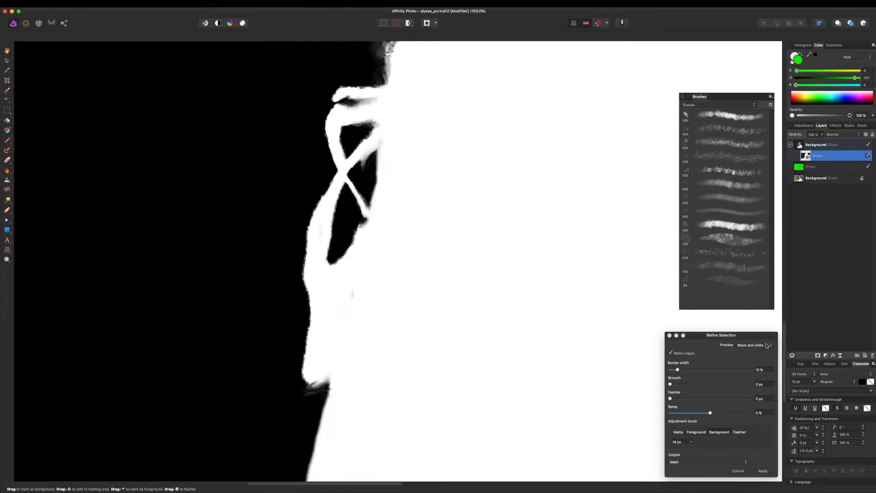
{"action": "left_click", "coordinate": [763, 471]}
Step: Reset the paint colours, paint on the mask over the loose hair beside the sleeve, and undo the last change
{"action": "key", "text": "x"}
{"action": "key", "text": "d"}
{"action": "mouse_move", "coordinate": [316, 275]}
{"action": "left_mouse_down"}
{"action": "mouse_move", "coordinate": [337, 201]}
{"action": "mouse_move", "coordinate": [324, 214]}
{"action": "left_mouse_up"}
{"action": "left_click", "coordinate": [513, 207]}
{"action": "key", "text": "shift+bracketright"}
{"action": "key", "text": "super+z"}
Step: Choose a solid brush from the Painting category and paint the mask black over the leftover fringe beside the sleeve
{"action": "left_click", "coordinate": [719, 105]}
{"action": "left_click", "coordinate": [696, 95]}
{"action": "left_click", "coordinate": [724, 295]}
{"action": "mouse_move", "coordinate": [313, 330]}
{"action": "left_mouse_down"}
{"action": "mouse_move", "coordinate": [336, 215]}
{"action": "mouse_move", "coordinate": [327, 203]}
{"action": "mouse_move", "coordinate": [350, 280]}
{"action": "left_mouse_up"}
{"action": "scroll", "coordinate": [345, 226], "scroll_direction": "up", "scroll_amount": 10}
{"action": "scroll", "coordinate": [337, 229], "scroll_direction": "down", "scroll_amount": 8}
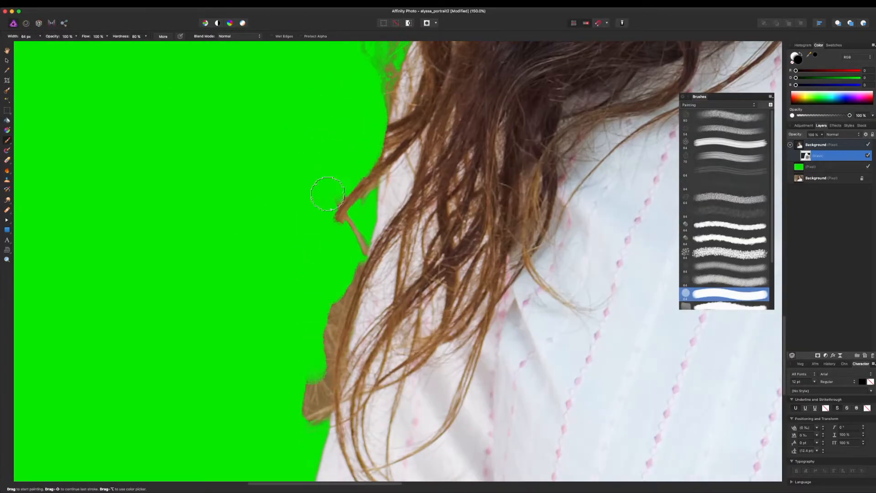
Step: Shrink the brush to about 15 px and paint out the stray strand and background remnants between the loose hair tip and the sleeve
{"action": "key", "text": "bracketleft"}
{"action": "key", "text": "bracketleft"}
{"action": "key", "text": "bracketleft"}
{"action": "key", "text": "bracketleft"}
{"action": "key", "text": "bracketleft"}
{"action": "key", "text": "bracketleft"}
{"action": "key", "text": "bracketleft"}
{"action": "key", "text": "bracketleft"}
{"action": "key", "text": "bracketleft"}
{"action": "key", "text": "bracketleft"}
{"action": "key", "text": "bracketleft"}
{"action": "key", "text": "bracketleft"}
{"action": "key", "text": "bracketleft"}
{"action": "key", "text": "bracketleft"}
{"action": "mouse_move", "coordinate": [366, 200]}
{"action": "left_mouse_down"}
{"action": "mouse_move", "coordinate": [350, 215]}
{"action": "mouse_move", "coordinate": [340, 320]}
{"action": "left_mouse_up"}
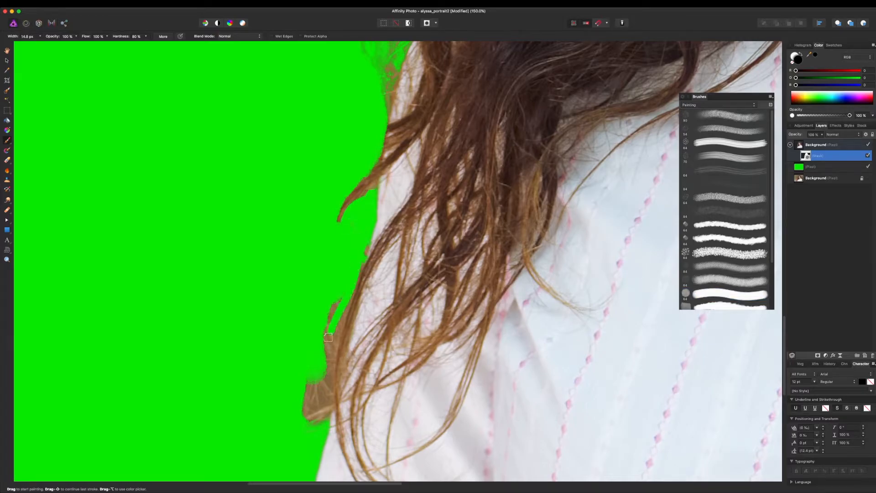
Step: Enlarge the brush to 19.8 px and paint black over the remaining brown fringe along the lower hair and sleeve edge
{"action": "scroll", "coordinate": [347, 228], "scroll_direction": "down", "scroll_amount": 5}
{"action": "key", "text": "bracketright"}
{"action": "key", "text": "bracketright"}
{"action": "left_click_drag", "start_coordinate": [331, 273], "coordinate": [354, 145]}
{"action": "left_click_drag", "start_coordinate": [322, 253], "coordinate": [308, 303]}
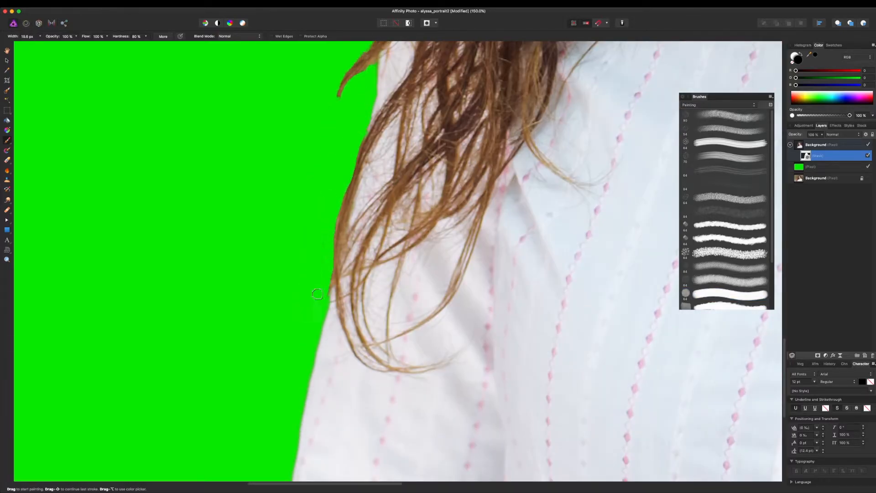
{"action": "scroll", "coordinate": [373, 194], "scroll_direction": "up", "scroll_amount": 6}
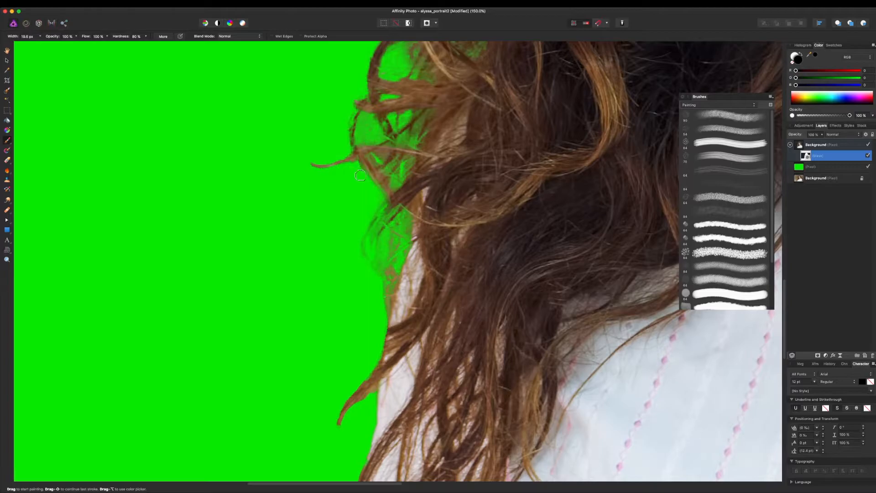
Step: Inspect the remaining hair edges and the whole cutout, hiding the green backdrop layer to check it on transparency
{"action": "scroll", "coordinate": [357, 170], "scroll_direction": "down", "scroll_amount": 15}
{"action": "scroll", "coordinate": [357, 171], "scroll_direction": "right", "scroll_amount": 10}
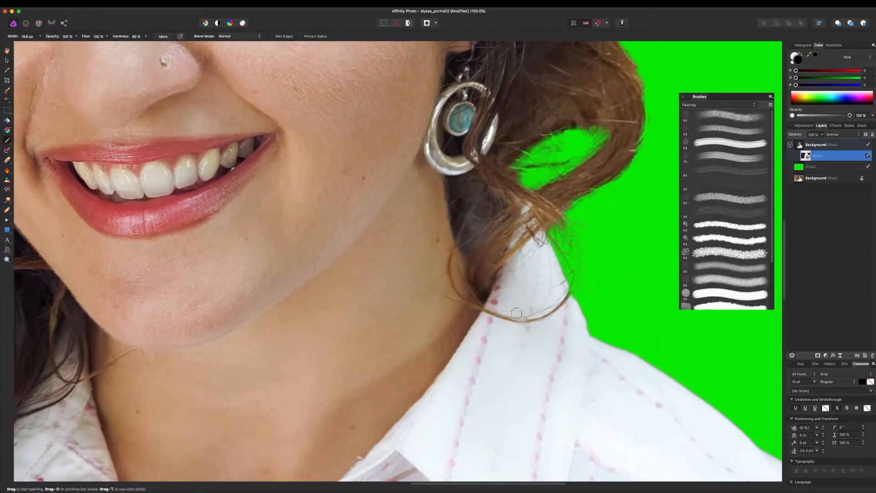
{"action": "scroll", "coordinate": [516, 313], "scroll_direction": "down", "scroll_amount": 10}
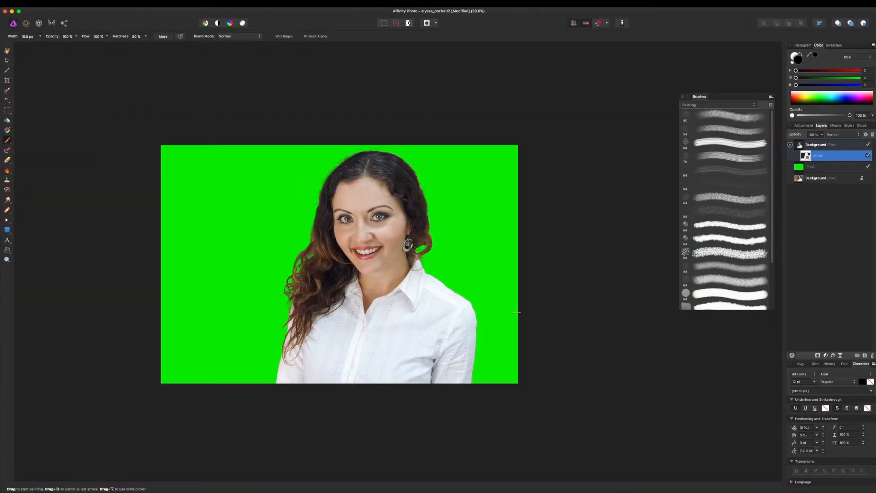
{"action": "key", "text": "super+plus"}
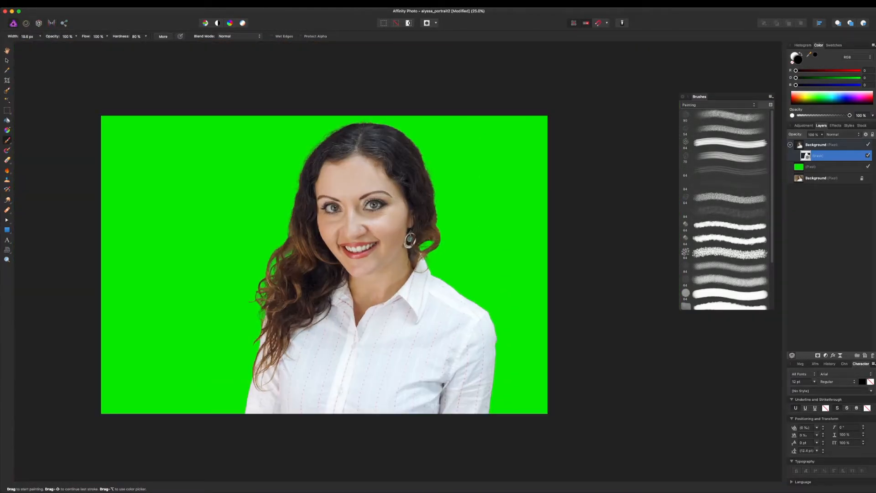
{"action": "left_click", "coordinate": [869, 167]}
{"action": "scroll", "coordinate": [602, 231], "scroll_direction": "left", "scroll_amount": 3}
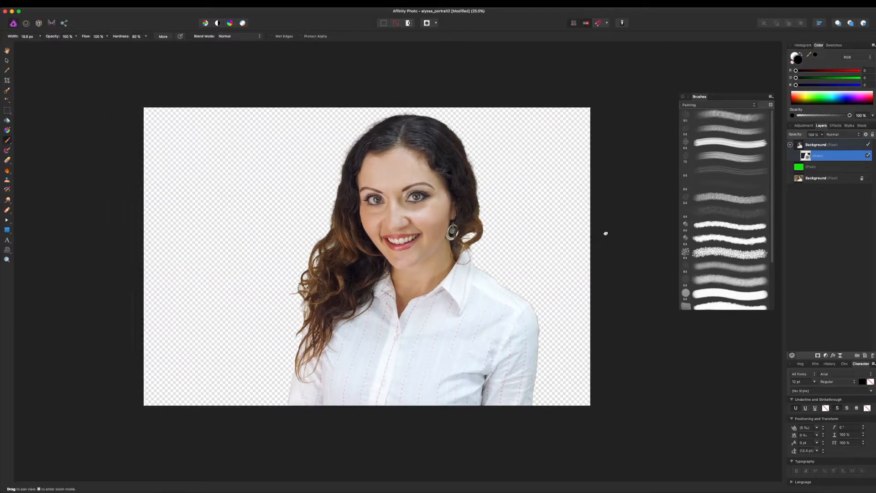
Step: Show the green backdrop layer again and change its colour to a very pale cyan
{"action": "left_click", "coordinate": [858, 167]}
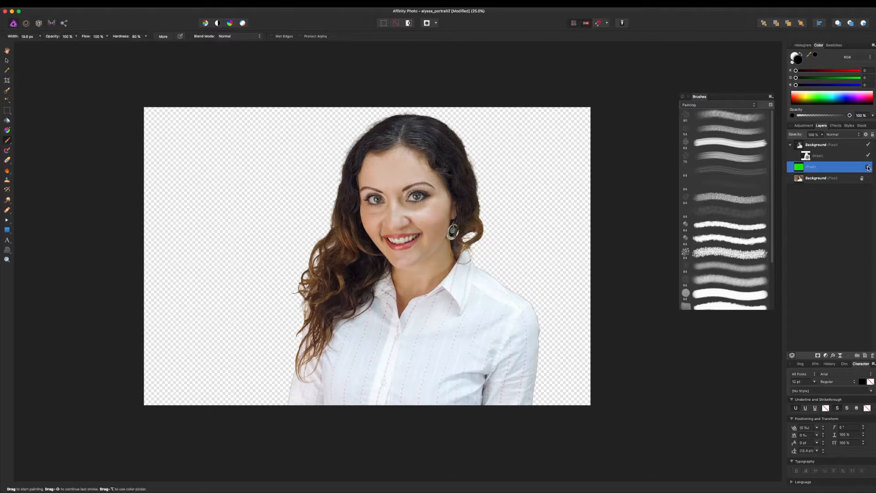
{"action": "left_click", "coordinate": [869, 167]}
{"action": "left_click", "coordinate": [792, 93]}
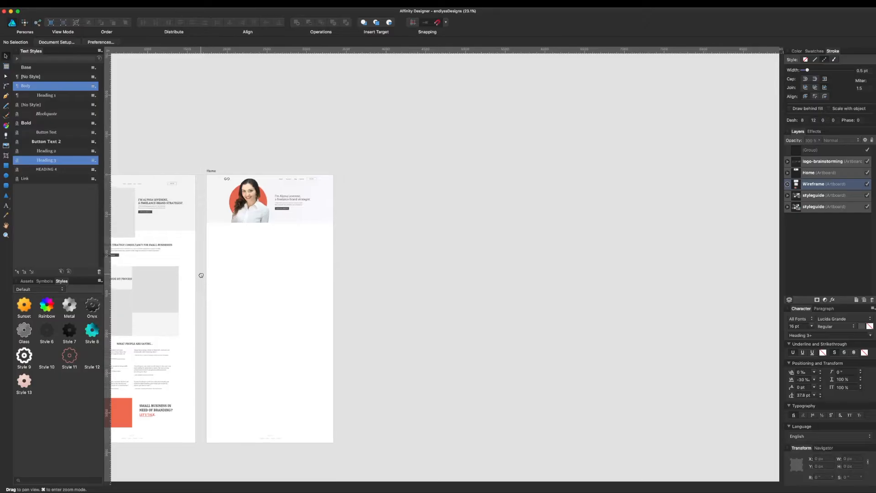
Step: In the endlyssDesigns document in Affinity Designer, examine the existing portrait in the Home artboard's hero area up close
{"action": "scroll", "coordinate": [342, 214], "scroll_direction": "left", "scroll_amount": 5}
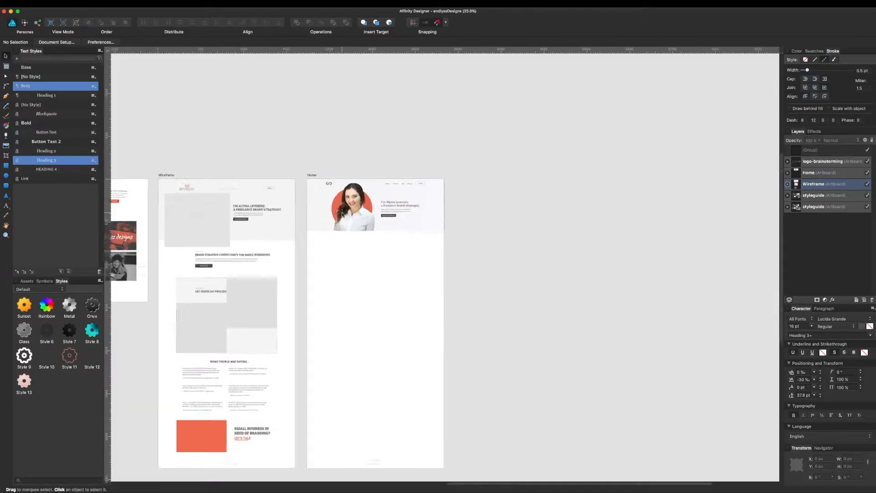
{"action": "key", "text": "super+1"}
{"action": "scroll", "coordinate": [334, 219], "scroll_direction": "up", "scroll_amount": 5}
{"action": "scroll", "coordinate": [334, 218], "scroll_direction": "left", "scroll_amount": 6}
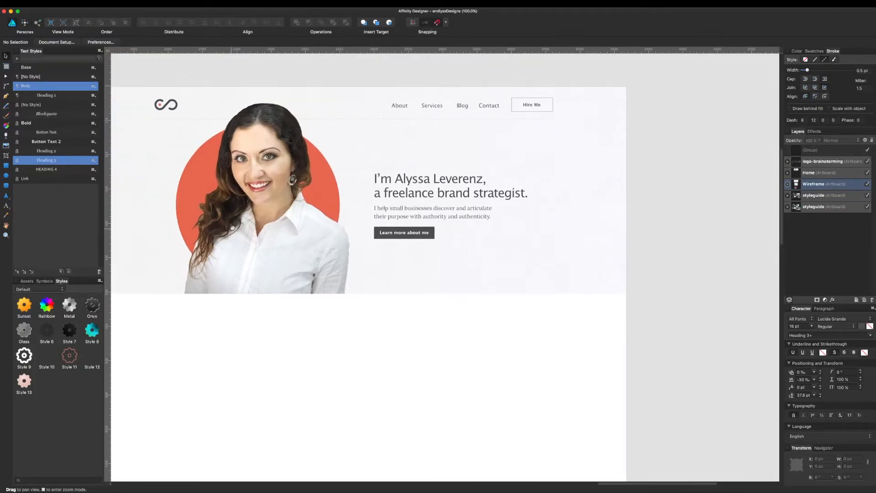
{"action": "key", "text": "super+2"}
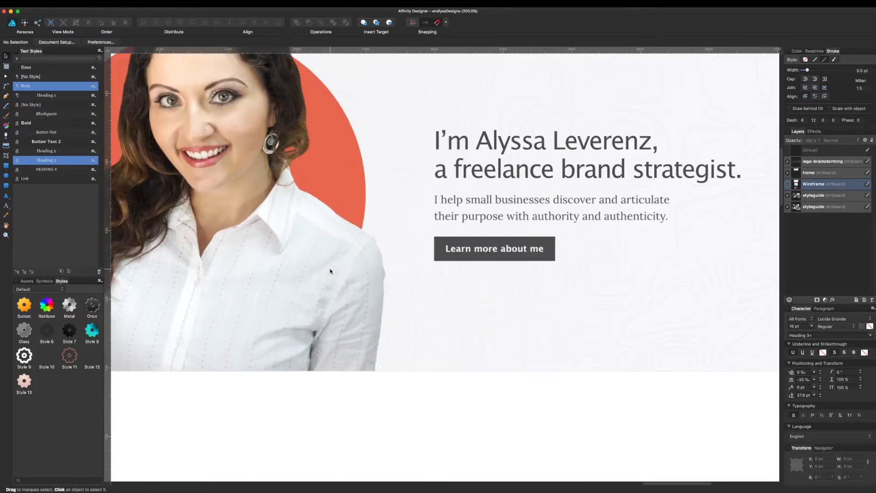
{"action": "scroll", "coordinate": [203, 195], "scroll_direction": "left", "scroll_amount": 6}
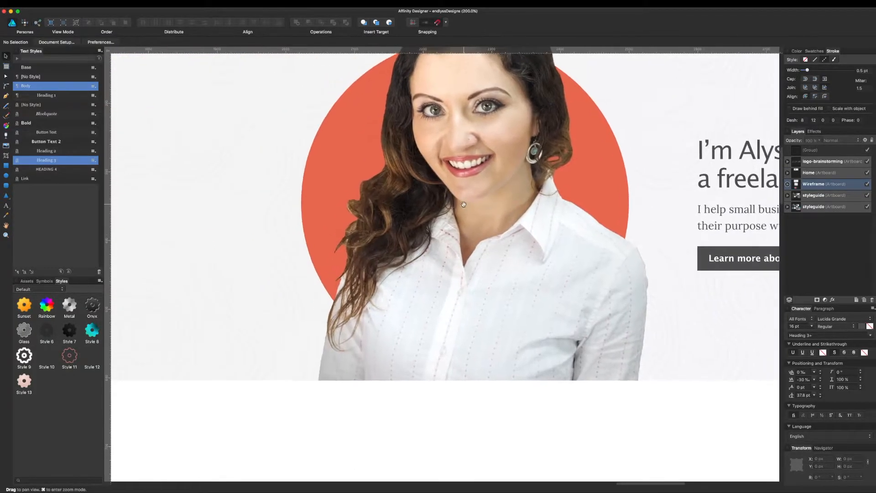
{"action": "scroll", "coordinate": [358, 199], "scroll_direction": "up", "scroll_amount": 3}
{"action": "scroll", "coordinate": [359, 200], "scroll_direction": "right", "scroll_amount": 2}
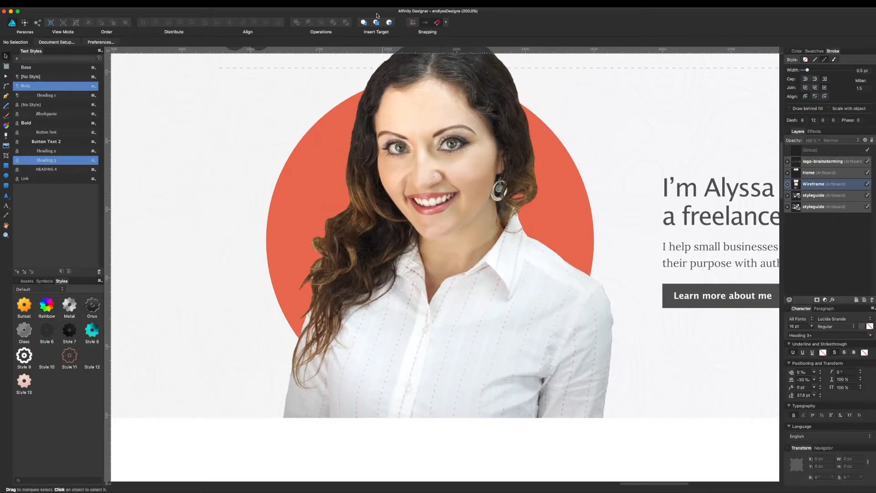
Step: Copy the masked portrait from Affinity Photo and paste it above the existing portrait on the Home artboard in Affinity Designer
{"action": "left_click", "coordinate": [467, 262]}
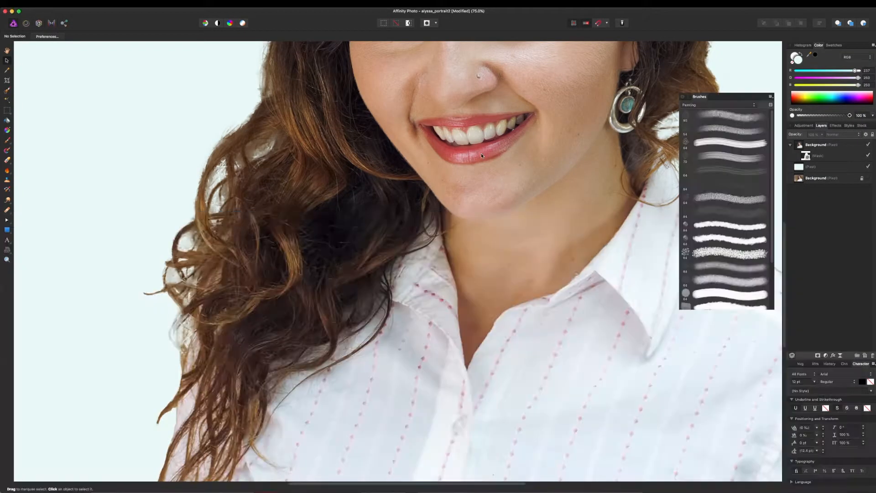
{"action": "left_click", "coordinate": [497, 203]}
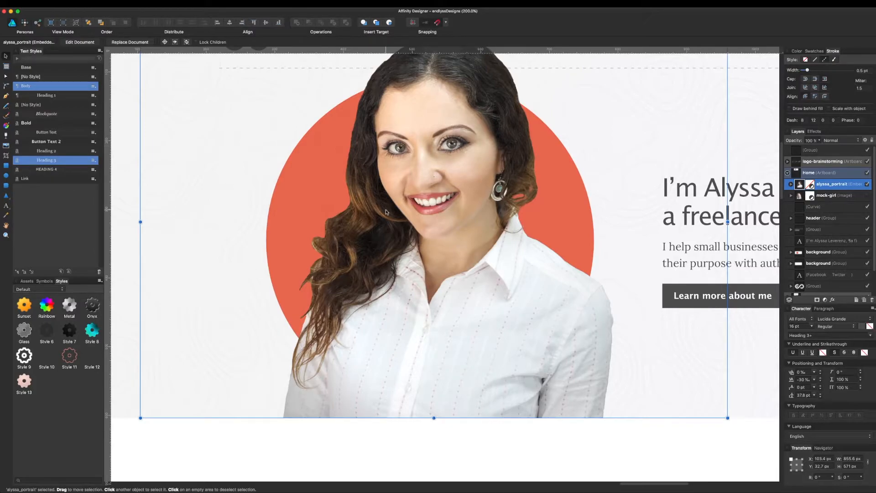
{"action": "key", "text": "super+1"}
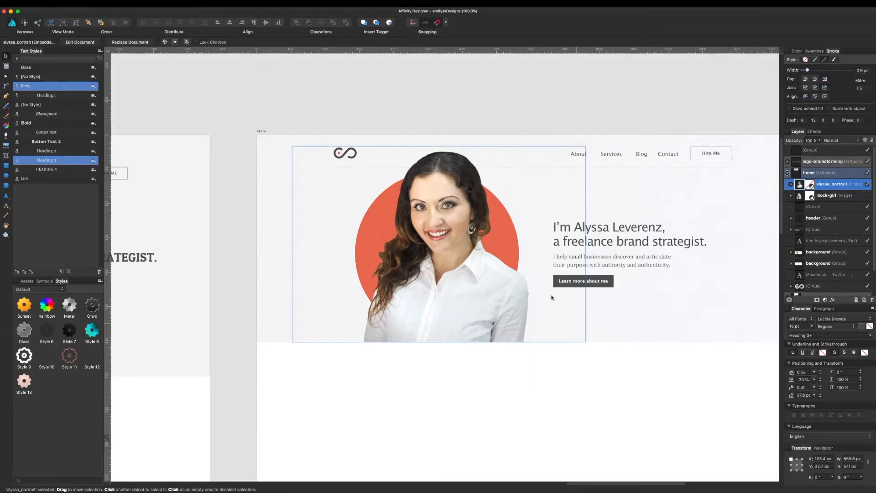
{"action": "key", "text": "super+v"}
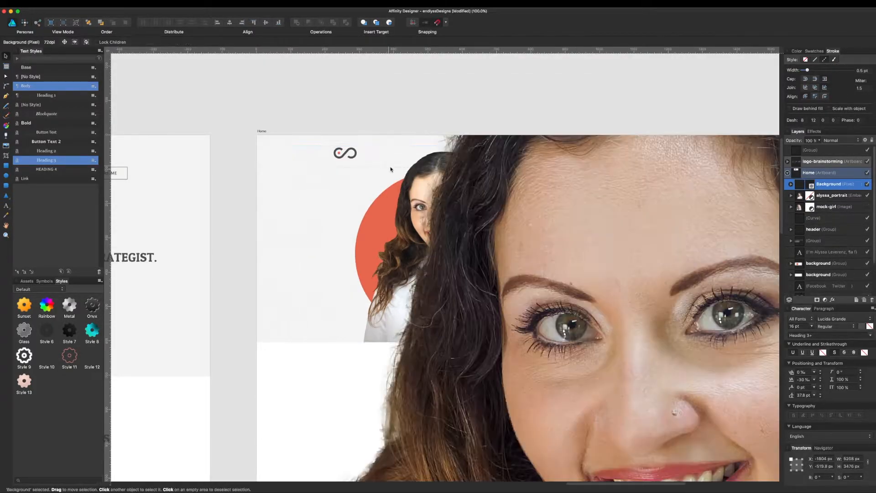
Step: Move the oversized pasted portrait below the hero area and scale it down proportionally to about 1306 × 872 px
{"action": "key", "text": "super+minus"}
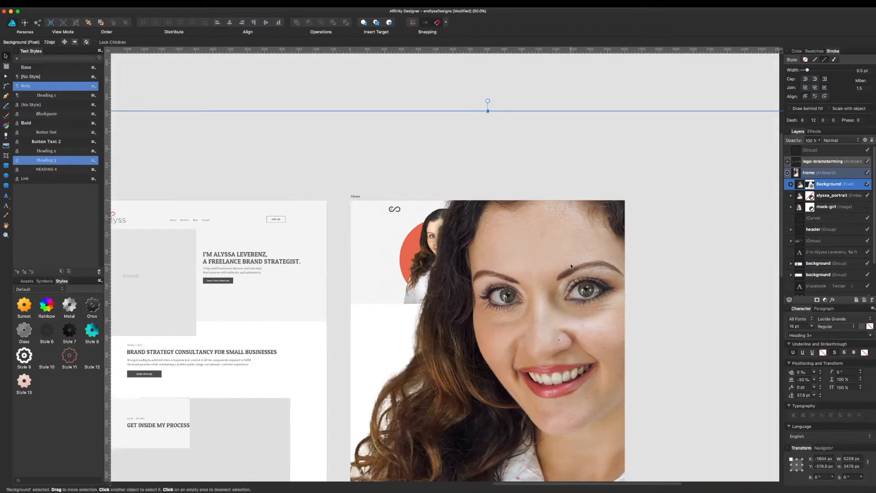
{"action": "left_click_drag", "start_coordinate": [564, 314], "coordinate": [475, 245]}
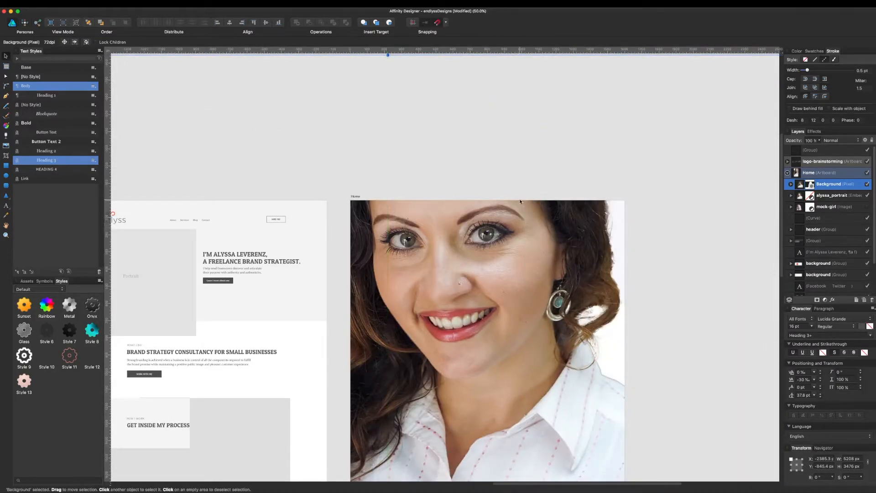
{"action": "key", "text": "super+minus"}
{"action": "key", "text": "super+minus"}
{"action": "left_click_drag", "start_coordinate": [601, 182], "coordinate": [426, 298]}
{"action": "left_click_drag", "start_coordinate": [412, 338], "coordinate": [589, 265]}
{"action": "left_click_drag", "start_coordinate": [563, 228], "coordinate": [457, 273]}
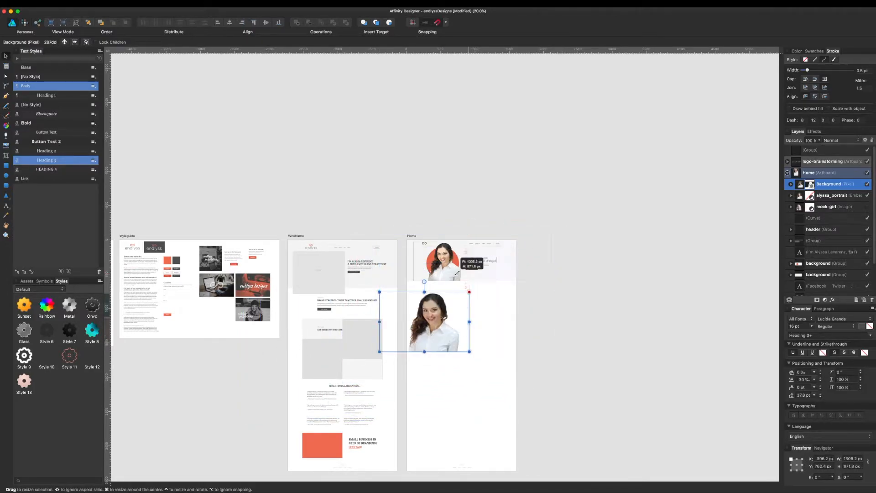
Step: Place the pasted portrait over the old one in the hero area and scale it to about 856 × 571 px to match
{"action": "left_click_drag", "start_coordinate": [445, 327], "coordinate": [480, 285]}
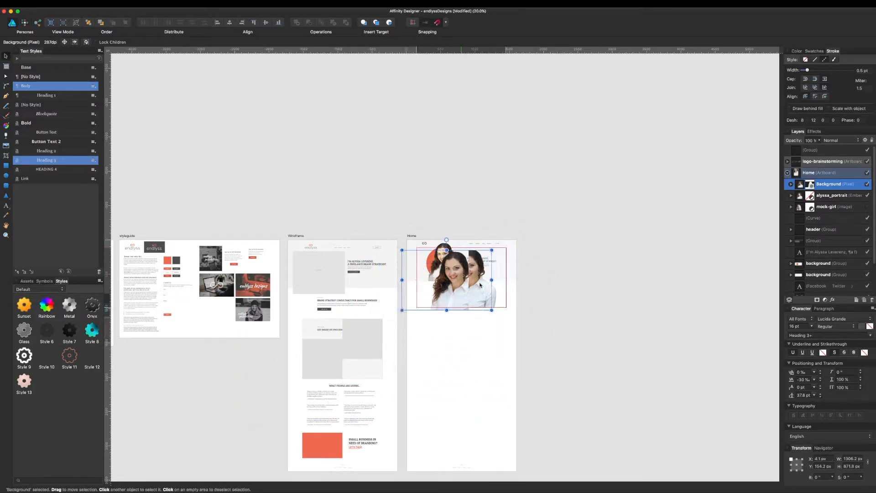
{"action": "key", "text": "super+1"}
{"action": "left_click_drag", "start_coordinate": [550, 317], "coordinate": [546, 252]}
{"action": "left_click_drag", "start_coordinate": [749, 105], "coordinate": [624, 196]}
{"action": "left_click_drag", "start_coordinate": [513, 346], "coordinate": [468, 284]}
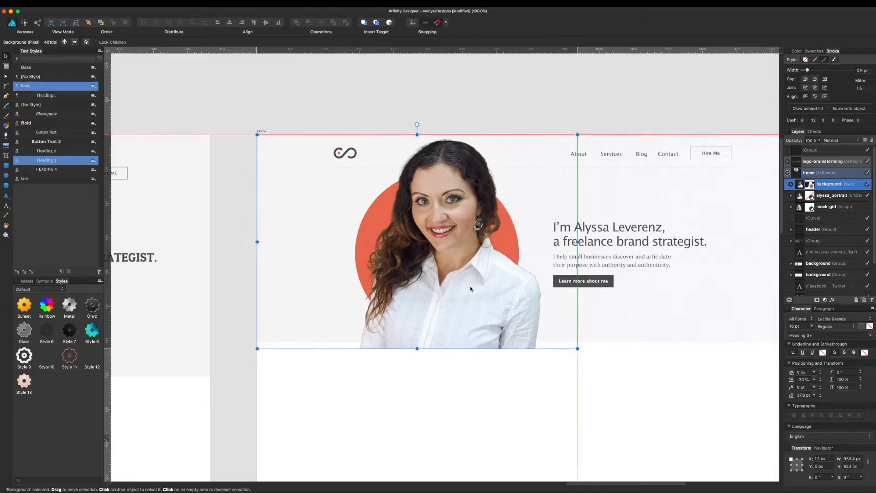
{"action": "left_click_drag", "start_coordinate": [578, 134], "coordinate": [547, 149]}
{"action": "left_click_drag", "start_coordinate": [506, 296], "coordinate": [519, 293]}
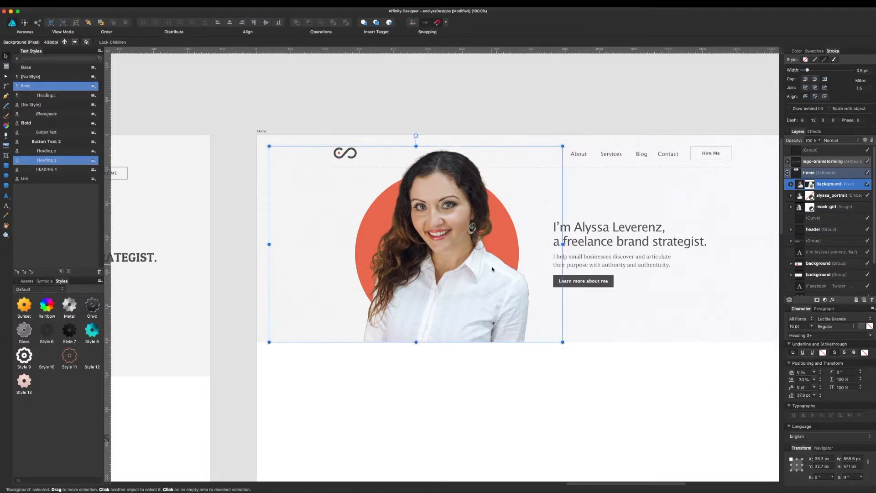
Step: Compare the new cutout with the old portrait beneath it by hiding and showing the new layer
{"action": "key", "text": "super+equal"}
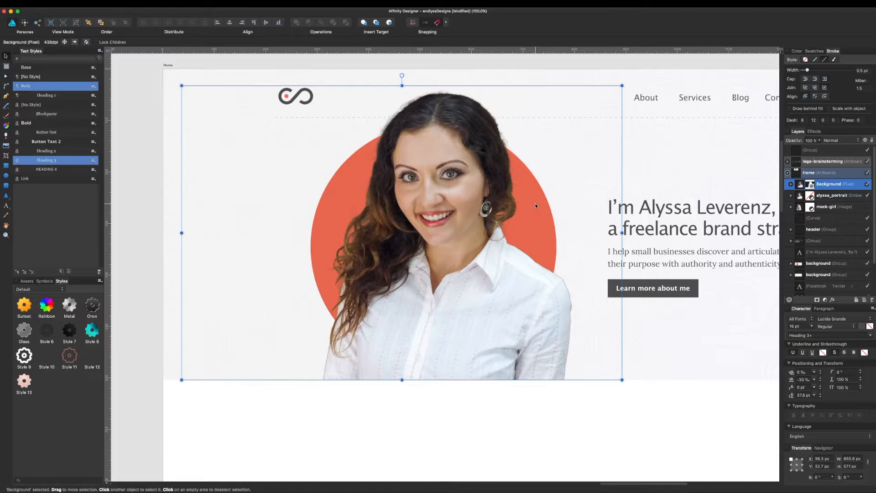
{"action": "left_click", "coordinate": [532, 406]}
{"action": "scroll", "coordinate": [529, 404], "scroll_direction": "up", "scroll_amount": 1}
{"action": "left_click", "coordinate": [512, 346]}
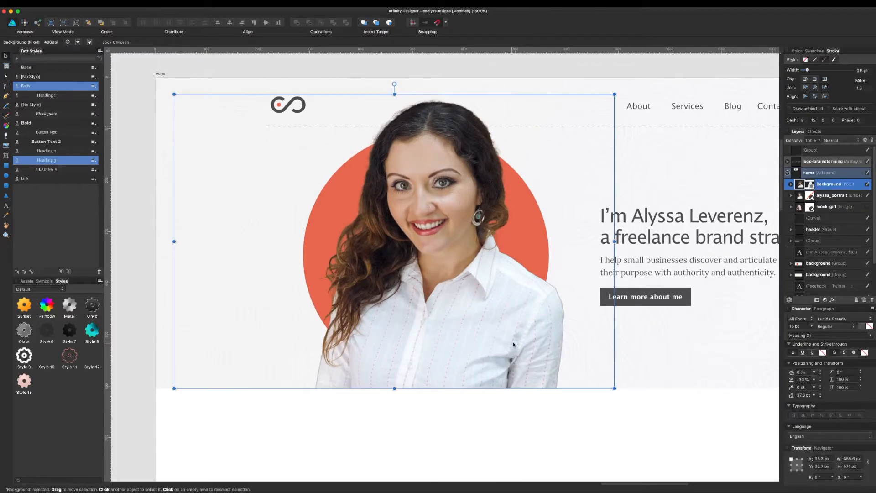
{"action": "left_click", "coordinate": [868, 184]}
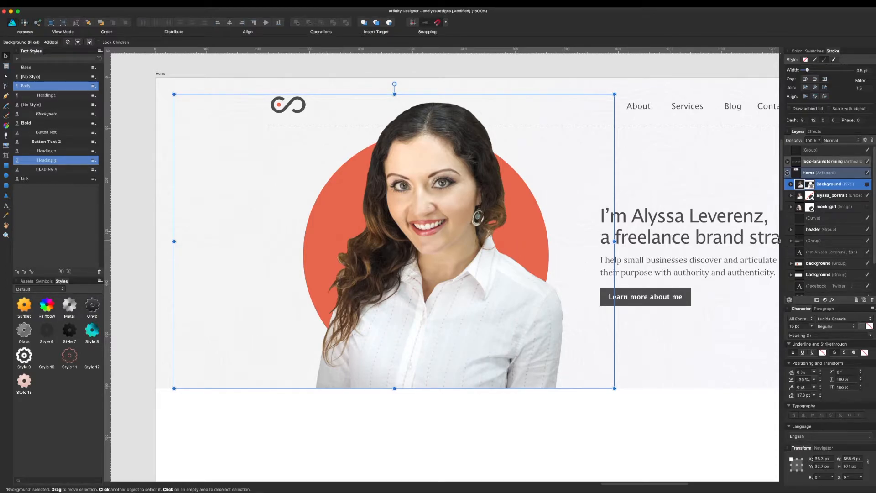
{"action": "left_click", "coordinate": [868, 184]}
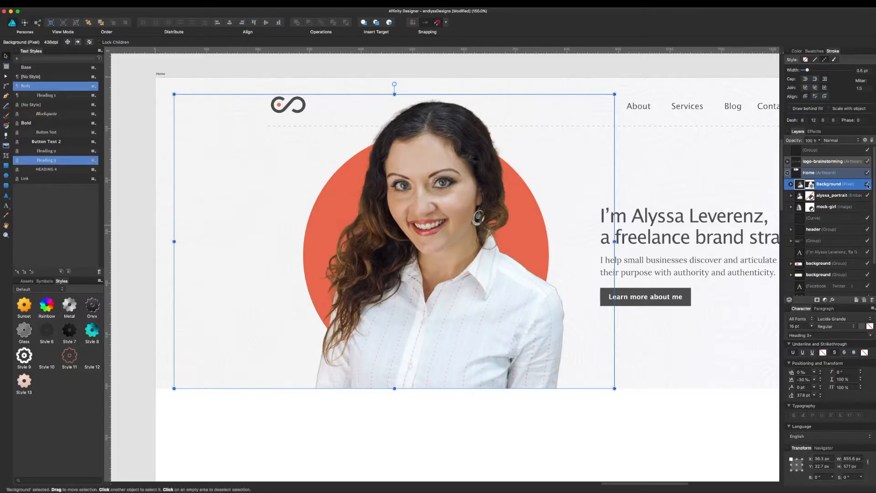
{"action": "left_click", "coordinate": [868, 185]}
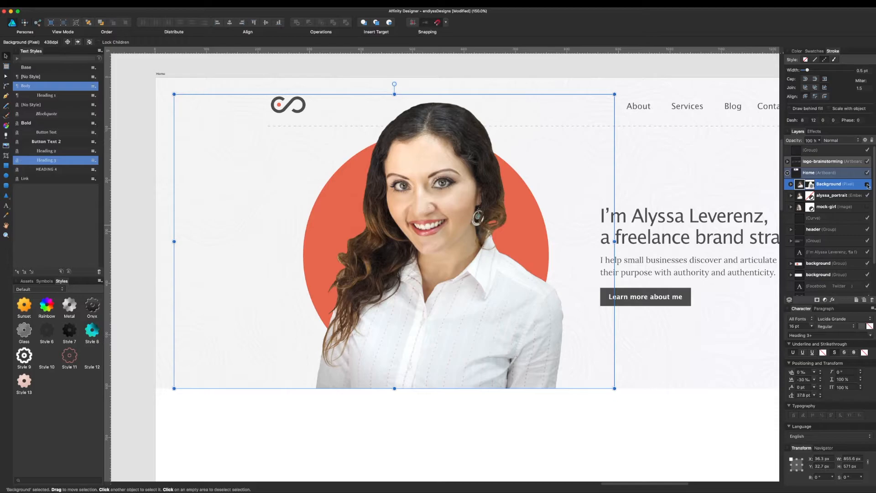
{"action": "left_click", "coordinate": [868, 185]}
Step: Shift the new portrait horizontally to X 34.1 px and compare it with the old one, leaving the new layer hidden
{"action": "left_click_drag", "start_coordinate": [513, 276], "coordinate": [509, 277]}
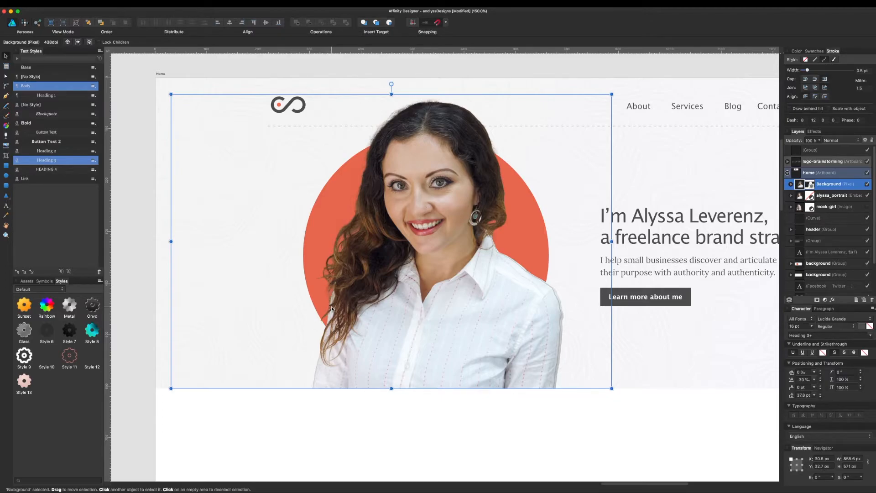
{"action": "left_click_drag", "start_coordinate": [503, 306], "coordinate": [505, 306]}
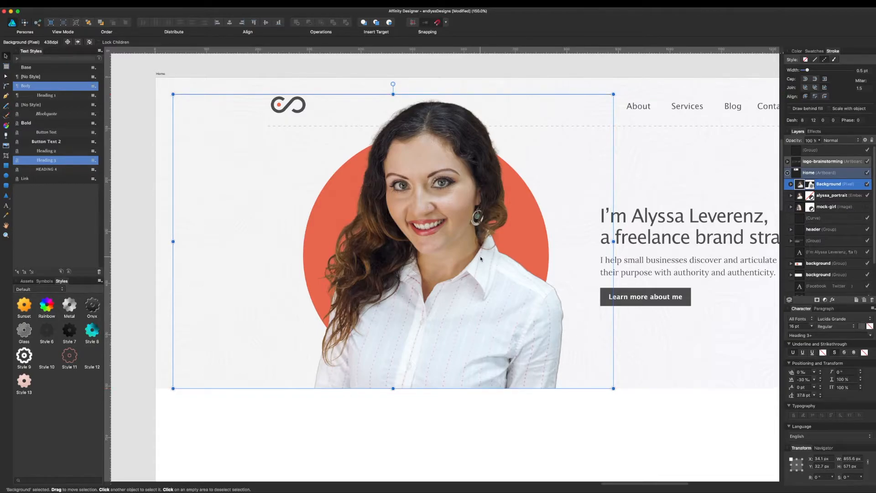
{"action": "left_click", "coordinate": [867, 184]}
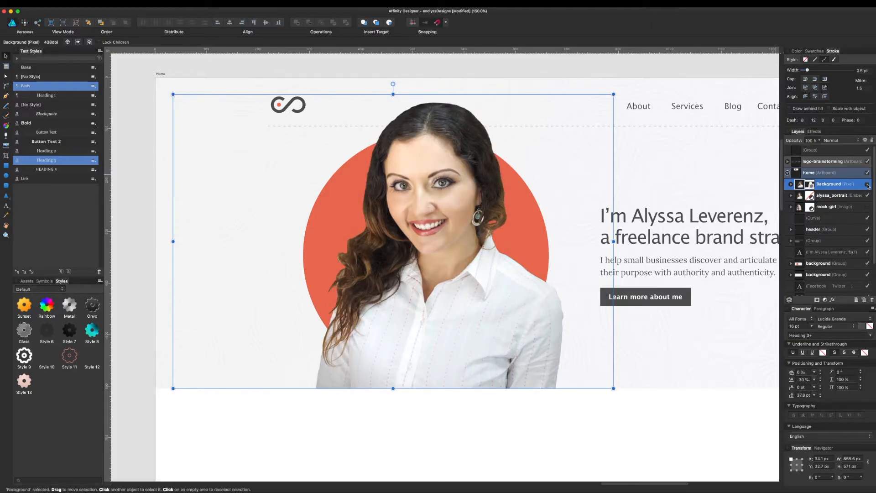
{"action": "left_click", "coordinate": [867, 184]}
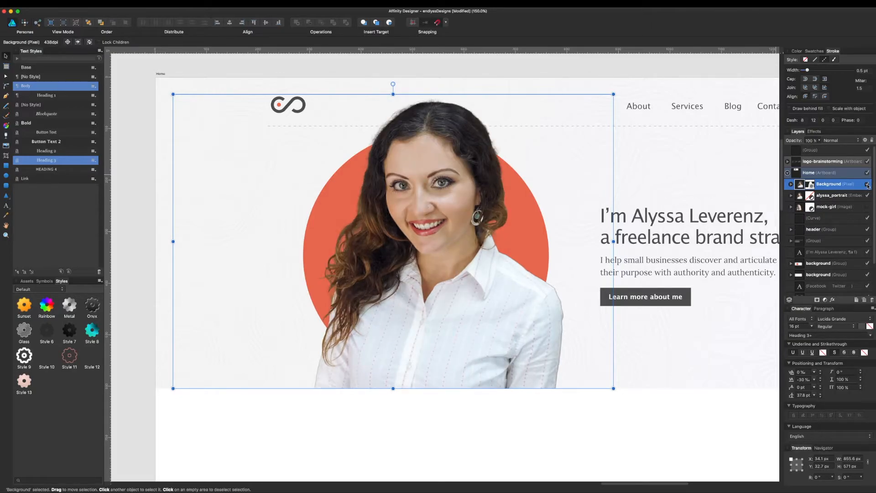
{"action": "left_click", "coordinate": [868, 184]}
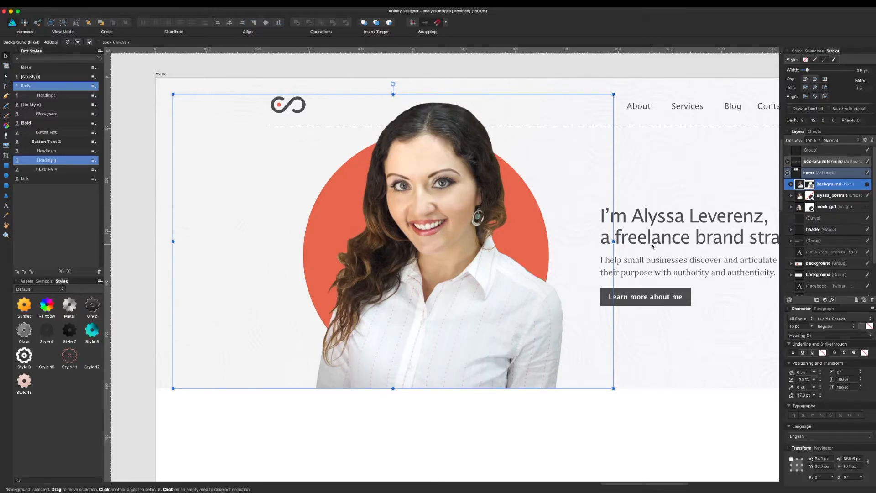
Step: Compare the new cutout with the old portrait in the full hero area by toggling the new layer's visibility
{"action": "key", "text": "super+1"}
{"action": "key", "text": "space"}
{"action": "left_click_drag", "start_coordinate": [803, 218], "coordinate": [821, 188]}
{"action": "left_click_drag", "start_coordinate": [726, 273], "coordinate": [679, 280]}
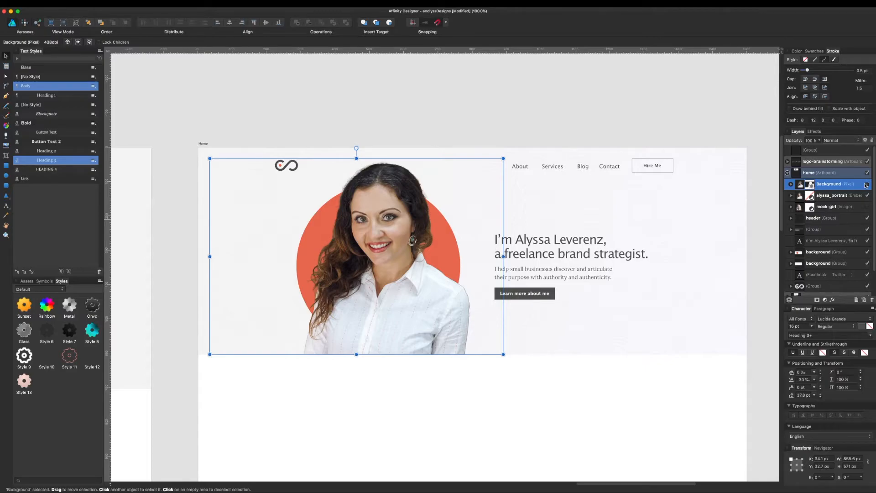
{"action": "left_click", "coordinate": [866, 184]}
{"action": "left_click", "coordinate": [866, 184]}
{"action": "left_click", "coordinate": [867, 184]}
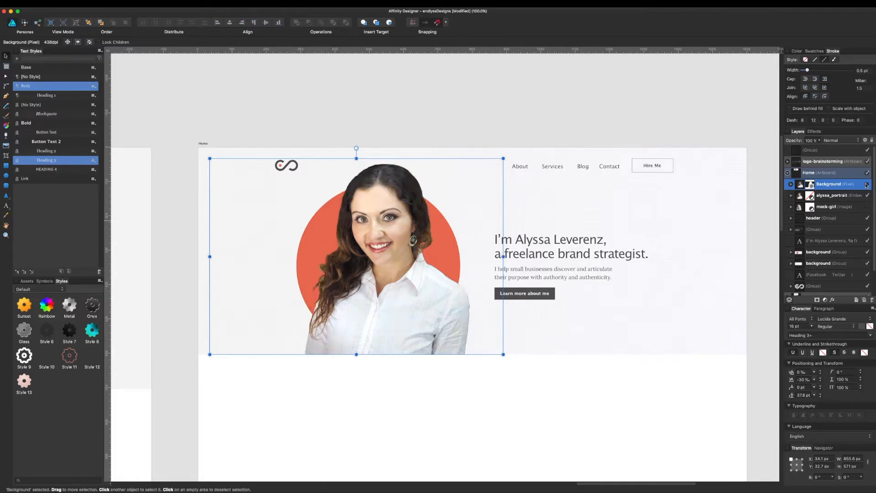
{"action": "left_click", "coordinate": [867, 185]}
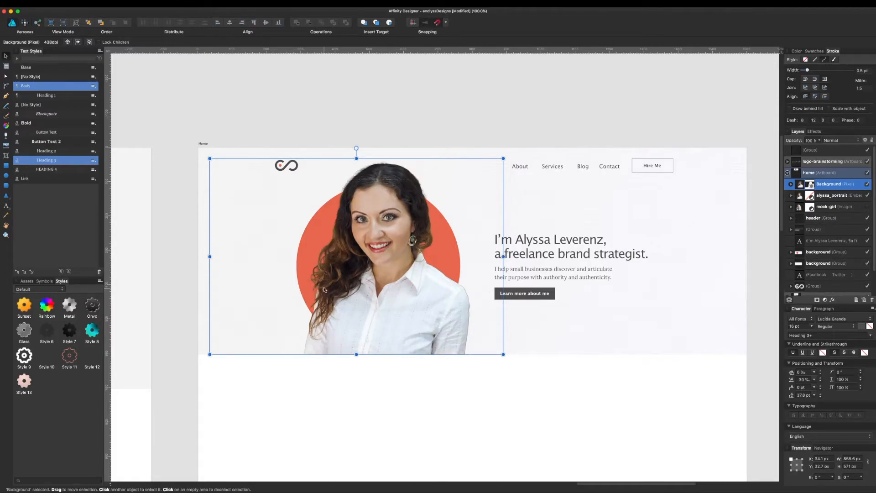
Step: Examine the new cutout's curly hair edges against the red circle up close, and compare the portraits again at full view
{"action": "key", "text": "super+equal"}
{"action": "key", "text": "super+equal"}
{"action": "key", "text": "super+equal"}
{"action": "left_click_drag", "start_coordinate": [304, 283], "coordinate": [546, 274]}
{"action": "left_click_drag", "start_coordinate": [338, 296], "coordinate": [394, 255]}
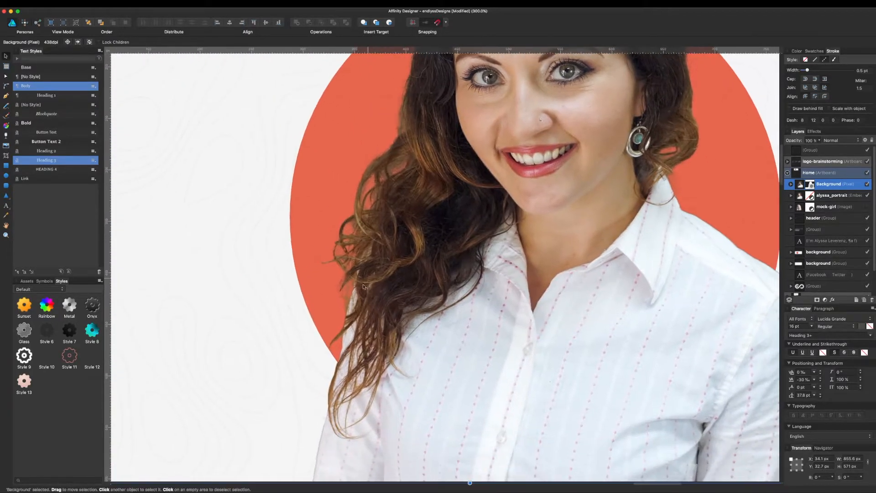
{"action": "key", "text": "super+equal"}
{"action": "key", "text": "super+equal"}
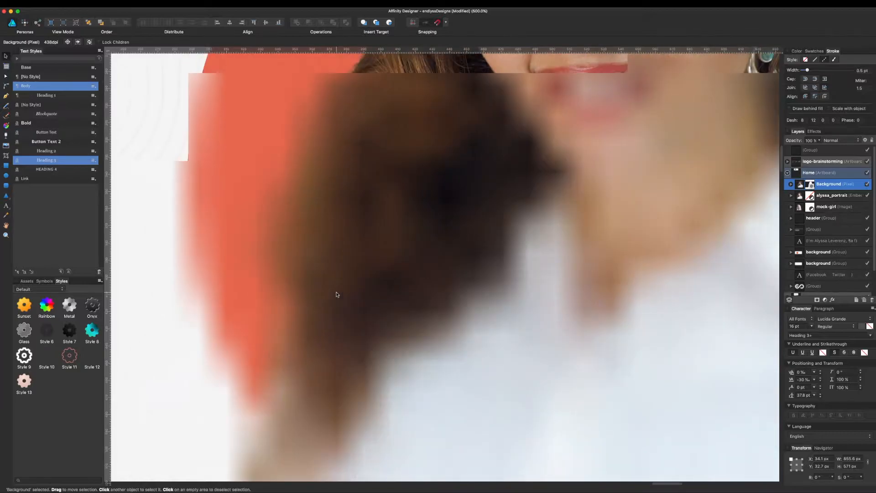
{"action": "left_click_drag", "start_coordinate": [294, 288], "coordinate": [306, 267]}
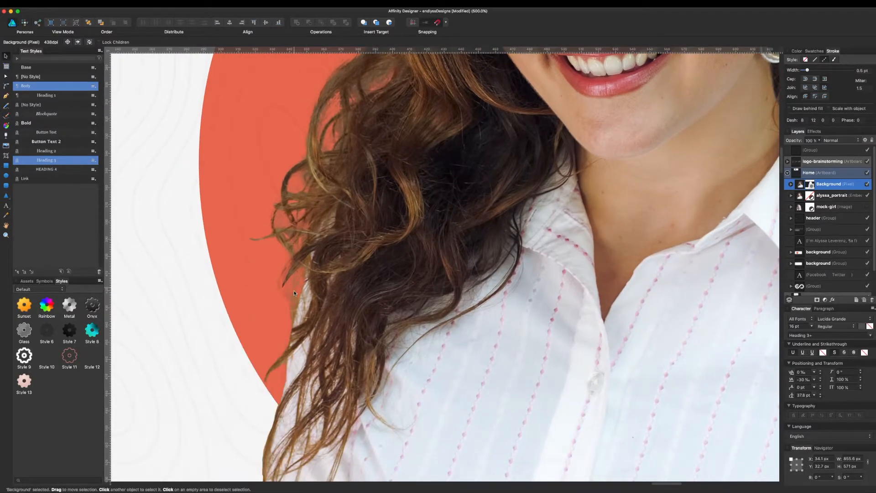
{"action": "scroll", "coordinate": [296, 302], "scroll_direction": "up", "scroll_amount": 5}
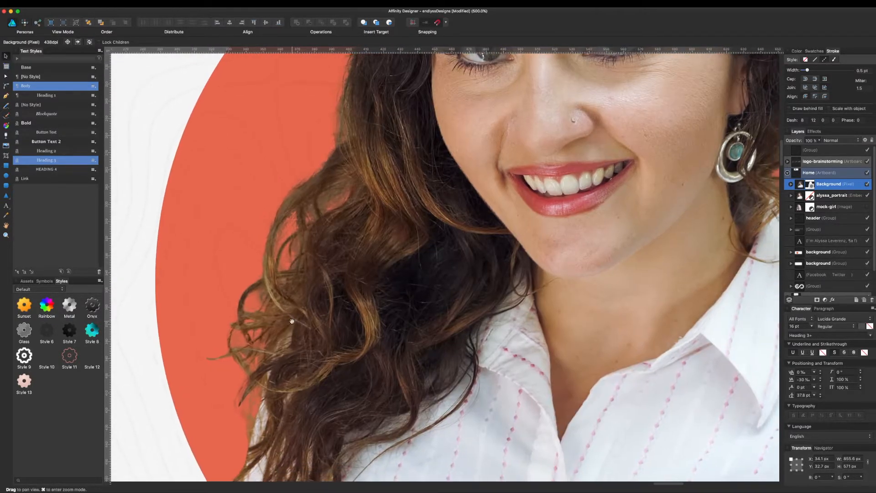
{"action": "key", "text": "super+minus"}
{"action": "key", "text": "super+minus"}
{"action": "key", "text": "super+minus"}
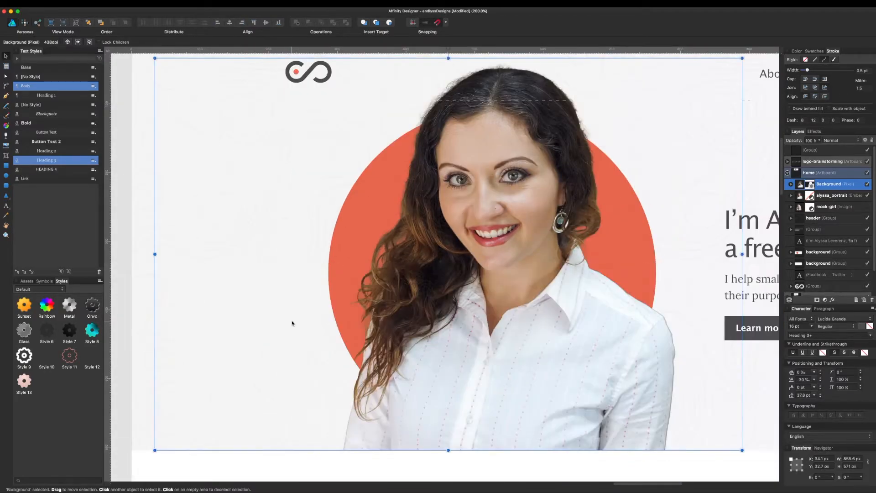
{"action": "key", "text": "super+minus"}
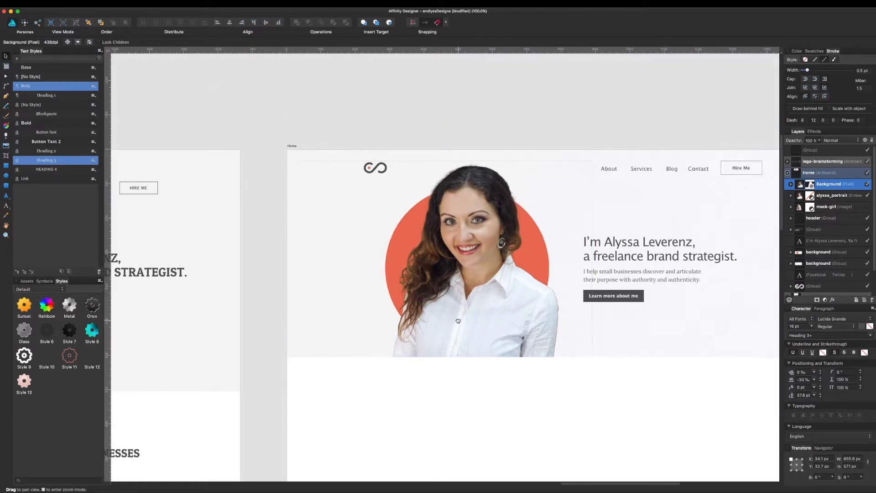
{"action": "key", "text": "super+minus"}
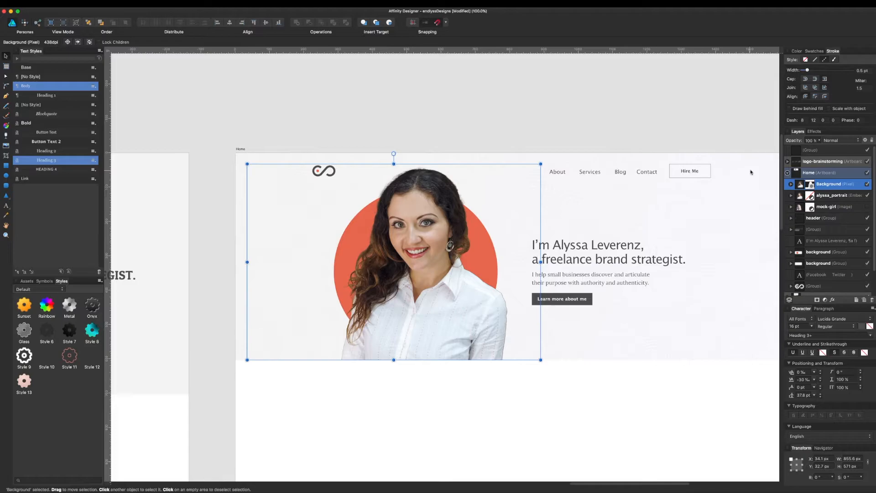
{"action": "left_click", "coordinate": [868, 184]}
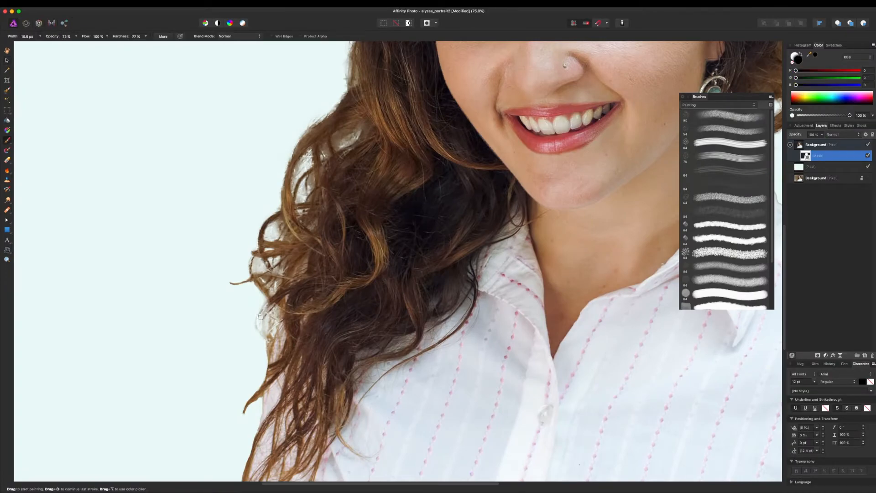
Step: Switch to the portrait document in Affinity Photo and paint the mask in the gaps between the outer curls at 41% brush opacity
{"action": "left_click_drag", "start_coordinate": [261, 319], "coordinate": [267, 309]}
{"action": "scroll", "coordinate": [267, 305], "scroll_direction": "down", "scroll_amount": 4}
{"action": "mouse_move", "coordinate": [270, 265]}
{"action": "left_mouse_down"}
{"action": "mouse_move", "coordinate": [273, 238]}
{"action": "mouse_move", "coordinate": [262, 244]}
{"action": "left_mouse_up"}
{"action": "left_click", "coordinate": [730, 306]}
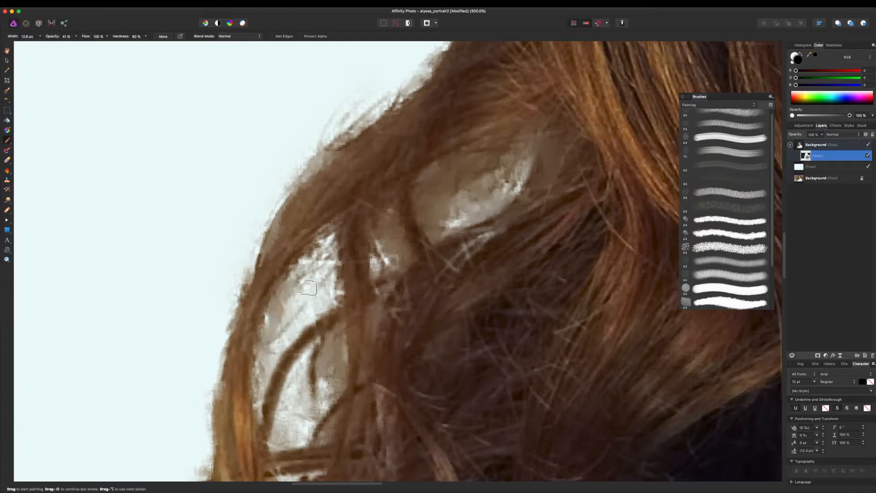
{"action": "left_click_drag", "start_coordinate": [309, 288], "coordinate": [268, 348]}
{"action": "left_click_drag", "start_coordinate": [331, 240], "coordinate": [338, 295]}
{"action": "scroll", "coordinate": [338, 292], "scroll_direction": "down", "scroll_amount": 4}
{"action": "mouse_move", "coordinate": [311, 200]}
{"action": "left_mouse_down"}
{"action": "mouse_move", "coordinate": [289, 287]}
{"action": "mouse_move", "coordinate": [338, 167]}
{"action": "left_mouse_up"}
{"action": "mouse_move", "coordinate": [350, 256]}
{"action": "left_mouse_down"}
{"action": "mouse_move", "coordinate": [365, 292]}
{"action": "mouse_move", "coordinate": [326, 318]}
{"action": "left_mouse_up"}
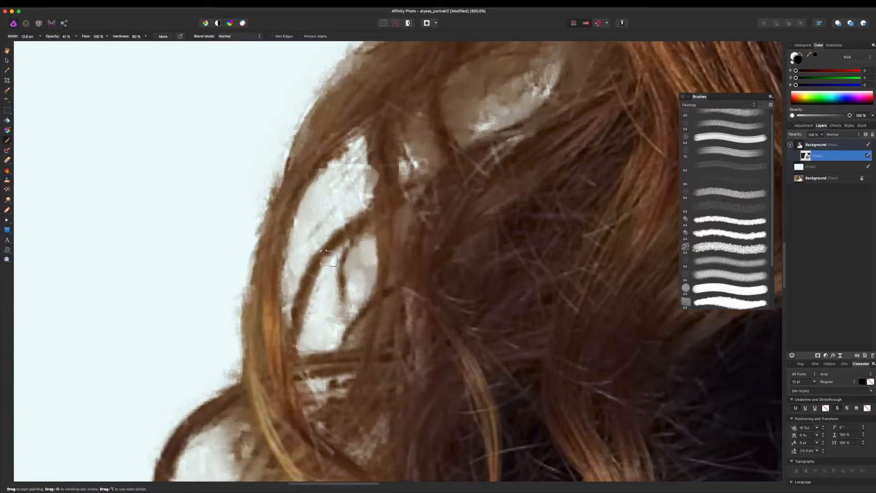
Step: Set the brush opacity to 28% and paint the mask over the upper gap in the hair, undoing a stray stroke
{"action": "scroll", "coordinate": [325, 318], "scroll_direction": "up", "scroll_amount": 6}
{"action": "scroll", "coordinate": [325, 319], "scroll_direction": "right", "scroll_amount": 4}
{"action": "mouse_move", "coordinate": [458, 202]}
{"action": "left_mouse_down"}
{"action": "mouse_move", "coordinate": [355, 236]}
{"action": "mouse_move", "coordinate": [424, 223]}
{"action": "left_mouse_up"}
{"action": "left_click_drag", "start_coordinate": [77, 37], "coordinate": [70, 37]}
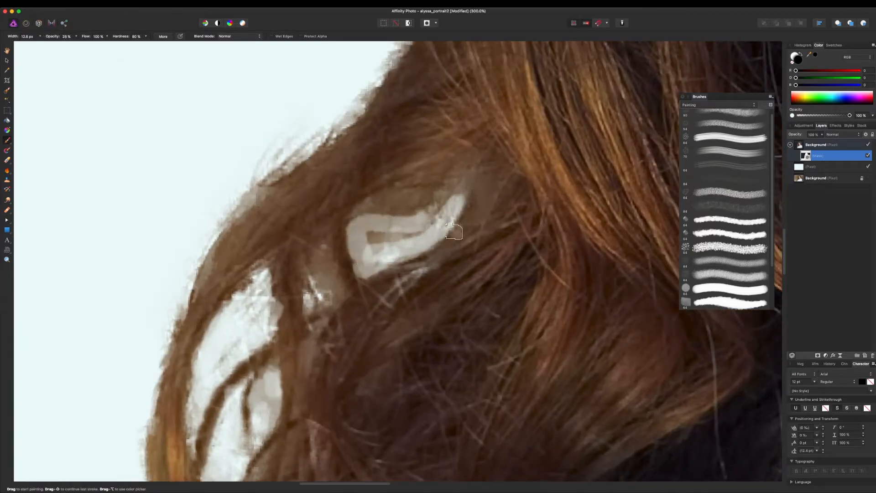
{"action": "key", "text": "super+z"}
{"action": "mouse_move", "coordinate": [457, 197]}
{"action": "left_mouse_down"}
{"action": "mouse_move", "coordinate": [449, 227]}
{"action": "mouse_move", "coordinate": [413, 206]}
{"action": "mouse_move", "coordinate": [363, 251]}
{"action": "mouse_move", "coordinate": [442, 215]}
{"action": "left_mouse_up"}
Step: Reduce the brush size and paint the mask in the narrow gaps between the thin strands of the outer curls
{"action": "scroll", "coordinate": [462, 215], "scroll_direction": "down", "scroll_amount": 8}
{"action": "scroll", "coordinate": [462, 215], "scroll_direction": "left", "scroll_amount": 7}
{"action": "left_click_drag", "start_coordinate": [369, 189], "coordinate": [353, 228]}
{"action": "key", "text": "bracketleft"}
{"action": "key", "text": "bracketleft"}
{"action": "key", "text": "bracketleft"}
{"action": "key", "text": "bracketleft"}
{"action": "mouse_move", "coordinate": [434, 206]}
{"action": "left_mouse_down"}
{"action": "mouse_move", "coordinate": [433, 228]}
{"action": "mouse_move", "coordinate": [417, 222]}
{"action": "left_mouse_up"}
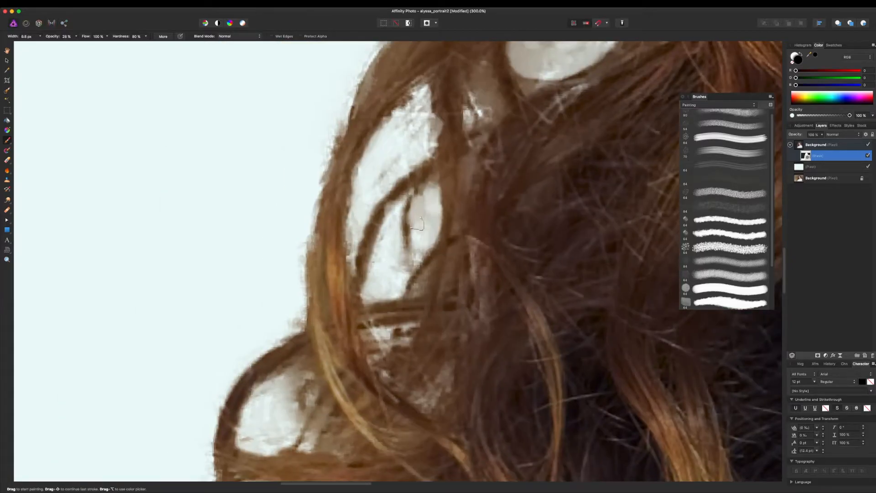
Step: Set the brush opacity to 55% and paint the mask along the shirt sleeve's outer edge below the curls
{"action": "scroll", "coordinate": [421, 218], "scroll_direction": "down", "scroll_amount": 10}
{"action": "key", "text": "bracketright"}
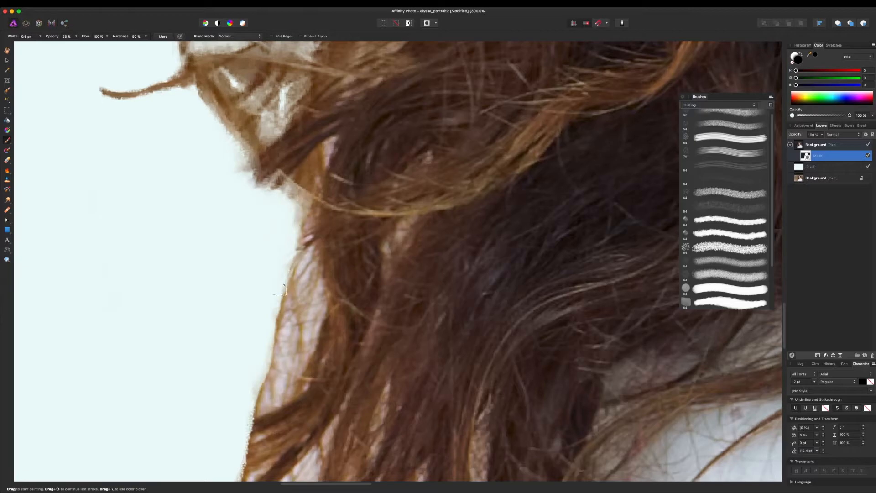
{"action": "scroll", "coordinate": [285, 273], "scroll_direction": "down", "scroll_amount": 15}
{"action": "key", "text": "5"}
{"action": "key", "text": "5"}
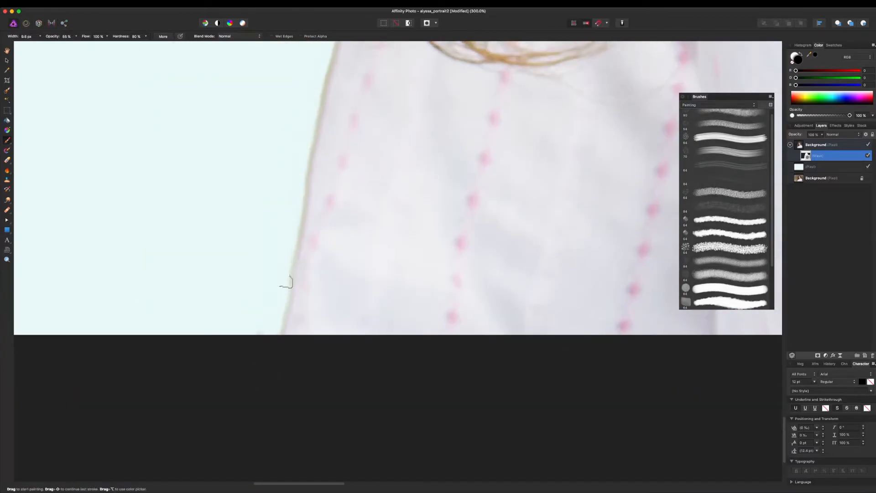
{"action": "scroll", "coordinate": [274, 415], "scroll_direction": "up", "scroll_amount": 5}
{"action": "scroll", "coordinate": [306, 372], "scroll_direction": "up", "scroll_amount": 5}
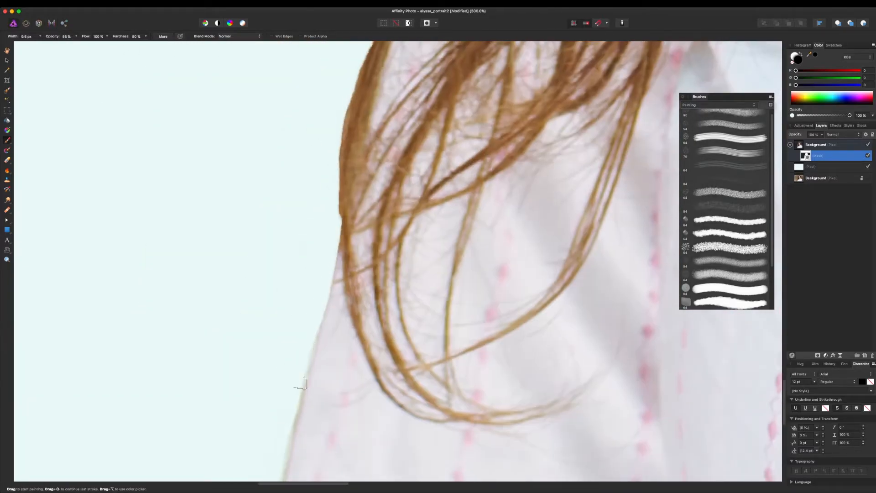
{"action": "left_click_drag", "start_coordinate": [308, 375], "coordinate": [293, 430]}
{"action": "left_click_drag", "start_coordinate": [288, 471], "coordinate": [317, 194]}
Step: Retouch the mask with many brush strokes along the remaining outline of the shirt and hair
{"action": "key", "text": "super+minus"}
{"action": "key", "text": "super+minus"}
{"action": "key", "text": "super+minus"}
{"action": "key", "text": "super+minus"}
{"action": "left_click_drag", "start_coordinate": [726, 234], "coordinate": [518, 277]}
{"action": "key", "text": "super+equal"}
{"action": "key", "text": "super+equal"}
{"action": "left_click_drag", "start_coordinate": [561, 447], "coordinate": [463, 261]}
{"action": "key", "text": "super+equal"}
{"action": "mouse_move", "coordinate": [467, 363]}
{"action": "left_mouse_down"}
{"action": "mouse_move", "coordinate": [482, 270]}
{"action": "mouse_move", "coordinate": [402, 324]}
{"action": "left_mouse_up"}
{"action": "key", "text": "super+equal"}
{"action": "key", "text": "super+equal"}
{"action": "key", "text": "super+equal"}
{"action": "mouse_move", "coordinate": [402, 324]}
{"action": "left_mouse_down"}
{"action": "mouse_move", "coordinate": [375, 333]}
{"action": "mouse_move", "coordinate": [398, 125]}
{"action": "left_mouse_up"}
{"action": "left_click_drag", "start_coordinate": [348, 400], "coordinate": [362, 330]}
{"action": "left_click_drag", "start_coordinate": [370, 293], "coordinate": [364, 462]}
{"action": "left_click_drag", "start_coordinate": [364, 463], "coordinate": [398, 249]}
{"action": "mouse_move", "coordinate": [394, 296]}
{"action": "left_mouse_down"}
{"action": "mouse_move", "coordinate": [392, 391]}
{"action": "mouse_move", "coordinate": [411, 243]}
{"action": "left_mouse_up"}
{"action": "left_click_drag", "start_coordinate": [394, 399], "coordinate": [412, 199]}
{"action": "left_click_drag", "start_coordinate": [400, 278], "coordinate": [403, 414]}
{"action": "left_click_drag", "start_coordinate": [403, 414], "coordinate": [426, 239]}
{"action": "left_click_drag", "start_coordinate": [392, 440], "coordinate": [393, 140]}
{"action": "mouse_move", "coordinate": [405, 130]}
{"action": "left_mouse_down"}
{"action": "mouse_move", "coordinate": [386, 275]}
{"action": "mouse_move", "coordinate": [397, 194]}
{"action": "left_mouse_up"}
{"action": "left_click_drag", "start_coordinate": [375, 450], "coordinate": [374, 272]}
{"action": "left_click_drag", "start_coordinate": [406, 57], "coordinate": [446, 450]}
{"action": "left_click_drag", "start_coordinate": [449, 398], "coordinate": [460, 215]}
{"action": "left_click_drag", "start_coordinate": [475, 178], "coordinate": [454, 408]}
{"action": "mouse_move", "coordinate": [449, 340]}
{"action": "left_mouse_down"}
{"action": "mouse_move", "coordinate": [458, 247]}
{"action": "mouse_move", "coordinate": [450, 349]}
{"action": "left_mouse_up"}
{"action": "left_click_drag", "start_coordinate": [484, 245], "coordinate": [485, 337]}
{"action": "left_click_drag", "start_coordinate": [451, 307], "coordinate": [461, 173]}
{"action": "mouse_move", "coordinate": [449, 378]}
{"action": "left_mouse_down"}
{"action": "mouse_move", "coordinate": [464, 300]}
{"action": "mouse_move", "coordinate": [460, 238]}
{"action": "left_mouse_up"}
{"action": "mouse_move", "coordinate": [487, 195]}
{"action": "left_mouse_down"}
{"action": "mouse_move", "coordinate": [460, 388]}
{"action": "mouse_move", "coordinate": [431, 200]}
{"action": "left_mouse_up"}
{"action": "left_click_drag", "start_coordinate": [447, 258], "coordinate": [452, 401]}
{"action": "mouse_move", "coordinate": [440, 338]}
{"action": "left_mouse_down"}
{"action": "mouse_move", "coordinate": [454, 274]}
{"action": "mouse_move", "coordinate": [440, 359]}
{"action": "left_mouse_up"}
{"action": "left_click_drag", "start_coordinate": [499, 274], "coordinate": [500, 421]}
{"action": "mouse_move", "coordinate": [436, 205]}
{"action": "left_mouse_down"}
{"action": "mouse_move", "coordinate": [458, 299]}
{"action": "mouse_move", "coordinate": [432, 217]}
{"action": "left_mouse_up"}
{"action": "mouse_move", "coordinate": [432, 218]}
{"action": "left_mouse_down"}
{"action": "mouse_move", "coordinate": [453, 403]}
{"action": "mouse_move", "coordinate": [454, 383]}
{"action": "left_mouse_up"}
{"action": "left_click_drag", "start_coordinate": [441, 255], "coordinate": [488, 412]}
{"action": "mouse_move", "coordinate": [383, 198]}
{"action": "left_mouse_down"}
{"action": "mouse_move", "coordinate": [493, 438]}
{"action": "mouse_move", "coordinate": [496, 263]}
{"action": "left_mouse_up"}
{"action": "mouse_move", "coordinate": [401, 71]}
{"action": "left_mouse_down"}
{"action": "mouse_move", "coordinate": [450, 168]}
{"action": "mouse_move", "coordinate": [469, 235]}
{"action": "left_mouse_up"}
{"action": "mouse_move", "coordinate": [484, 287]}
{"action": "left_mouse_down"}
{"action": "mouse_move", "coordinate": [462, 205]}
{"action": "mouse_move", "coordinate": [406, 142]}
{"action": "left_mouse_up"}
{"action": "left_click_drag", "start_coordinate": [405, 151], "coordinate": [434, 283]}
{"action": "left_click_drag", "start_coordinate": [442, 359], "coordinate": [418, 161]}
{"action": "left_click_drag", "start_coordinate": [406, 68], "coordinate": [410, 423]}
{"action": "left_click_drag", "start_coordinate": [388, 52], "coordinate": [500, 475]}
{"action": "left_click_drag", "start_coordinate": [395, 86], "coordinate": [427, 143]}
{"action": "left_click_drag", "start_coordinate": [384, 101], "coordinate": [450, 257]}
{"action": "left_click_drag", "start_coordinate": [292, 146], "coordinate": [603, 392]}
{"action": "mouse_move", "coordinate": [349, 123]}
{"action": "left_mouse_down"}
{"action": "mouse_move", "coordinate": [576, 266]}
{"action": "mouse_move", "coordinate": [486, 216]}
{"action": "left_mouse_up"}
{"action": "left_click_drag", "start_coordinate": [360, 118], "coordinate": [604, 331]}
{"action": "left_click_drag", "start_coordinate": [355, 172], "coordinate": [641, 374]}
{"action": "mouse_move", "coordinate": [398, 143]}
{"action": "left_mouse_down"}
{"action": "mouse_move", "coordinate": [525, 220]}
{"action": "mouse_move", "coordinate": [706, 406]}
{"action": "left_mouse_up"}
{"action": "left_click_drag", "start_coordinate": [223, 149], "coordinate": [395, 238]}
{"action": "left_click_drag", "start_coordinate": [579, 346], "coordinate": [403, 174]}
{"action": "left_click_drag", "start_coordinate": [320, 134], "coordinate": [480, 246]}
{"action": "left_click_drag", "start_coordinate": [291, 103], "coordinate": [448, 223]}
{"action": "mouse_move", "coordinate": [239, 83]}
{"action": "left_mouse_down"}
{"action": "mouse_move", "coordinate": [390, 215]}
{"action": "mouse_move", "coordinate": [581, 441]}
{"action": "left_mouse_up"}
{"action": "mouse_move", "coordinate": [349, 269]}
{"action": "left_mouse_down"}
{"action": "mouse_move", "coordinate": [365, 312]}
{"action": "mouse_move", "coordinate": [342, 236]}
{"action": "left_mouse_up"}
{"action": "left_click_drag", "start_coordinate": [362, 175], "coordinate": [434, 372]}
{"action": "key", "text": "super+minus"}
{"action": "key", "text": "super+minus"}
{"action": "key", "text": "super+minus"}
{"action": "key", "text": "super+minus"}
{"action": "key", "text": "super+minus"}
{"action": "key", "text": "super+minus"}
{"action": "key", "text": "super+minus"}
{"action": "key", "text": "super+minus"}
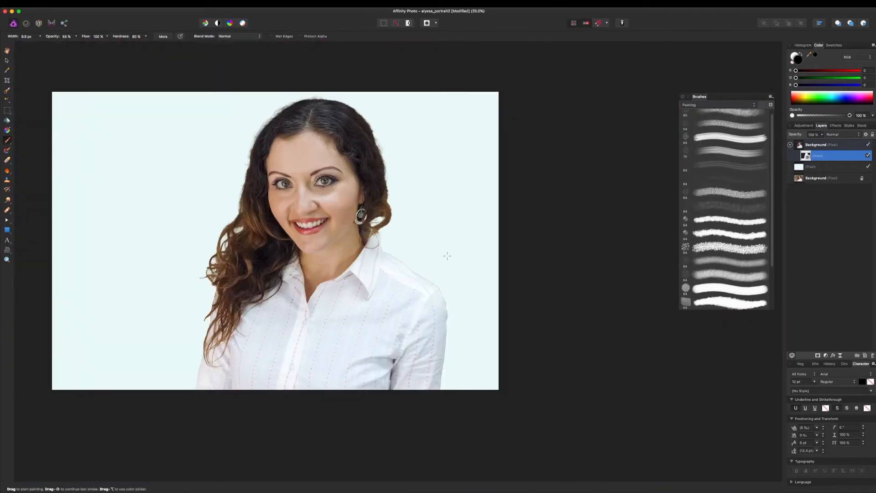
Step: Examine the mask edge along the shirt shoulder opposite the long curls for leftover roughness
{"action": "left_click_drag", "start_coordinate": [448, 256], "coordinate": [401, 197]}
{"action": "key", "text": "super+plus"}
{"action": "key", "text": "super+plus"}
{"action": "key", "text": "super+plus"}
{"action": "key", "text": "super+plus"}
{"action": "key", "text": "super+plus"}
{"action": "left_click_drag", "start_coordinate": [347, 92], "coordinate": [543, 452]}
{"action": "left_click_drag", "start_coordinate": [131, 66], "coordinate": [566, 359]}
{"action": "left_click_drag", "start_coordinate": [494, 308], "coordinate": [307, 184]}
{"action": "left_click_drag", "start_coordinate": [566, 363], "coordinate": [396, 155]}
{"action": "mouse_move", "coordinate": [397, 153]}
{"action": "left_mouse_down"}
{"action": "mouse_move", "coordinate": [425, 221]}
{"action": "mouse_move", "coordinate": [467, 405]}
{"action": "mouse_move", "coordinate": [418, 93]}
{"action": "left_mouse_up"}
{"action": "left_click_drag", "start_coordinate": [417, 91], "coordinate": [403, 292]}
{"action": "left_click_drag", "start_coordinate": [433, 292], "coordinate": [427, 103]}
{"action": "mouse_move", "coordinate": [405, 107]}
{"action": "left_mouse_down"}
{"action": "mouse_move", "coordinate": [397, 196]}
{"action": "mouse_move", "coordinate": [449, 447]}
{"action": "left_mouse_up"}
{"action": "left_click_drag", "start_coordinate": [401, 91], "coordinate": [493, 438]}
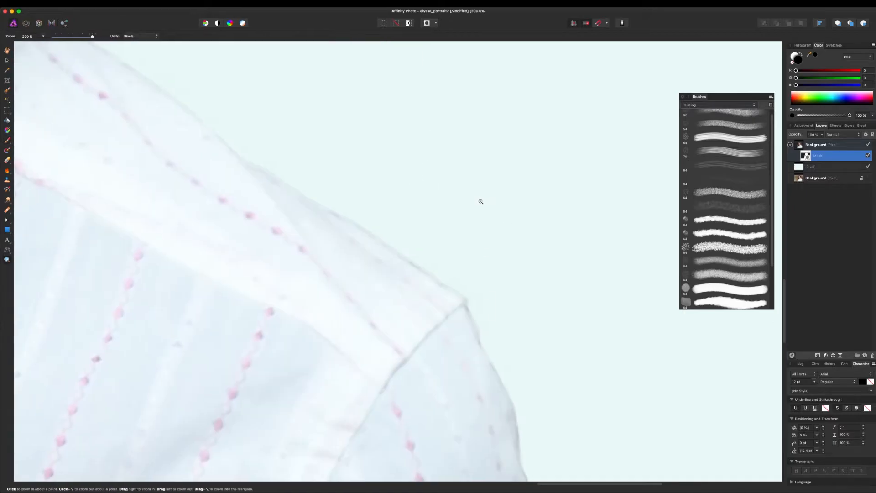
Step: Select the woman's outline from the mask and adjust the selection with Grow / Shrink
{"action": "key", "text": "super+0"}
{"action": "key", "text": "v"}
{"action": "mouse_move", "coordinate": [7, 4]}
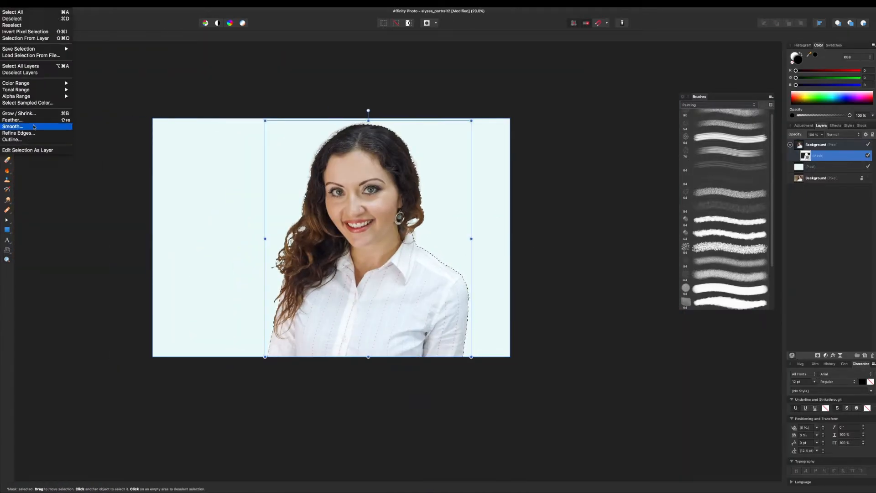
{"action": "left_click", "coordinate": [23, 112]}
{"action": "left_click", "coordinate": [762, 461]}
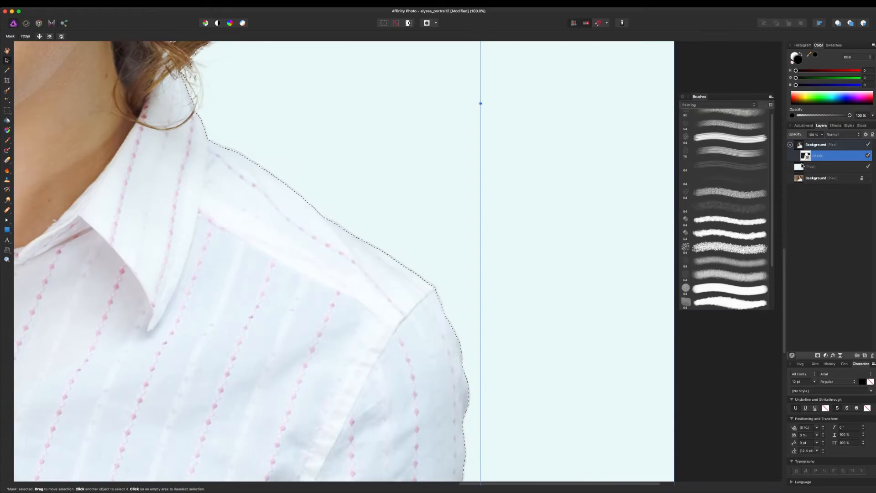
Step: Choose the hard round 64 px Paint Brush from the Basic brushes and invert the pixel selection
{"action": "key", "text": "b"}
{"action": "left_click", "coordinate": [719, 105]}
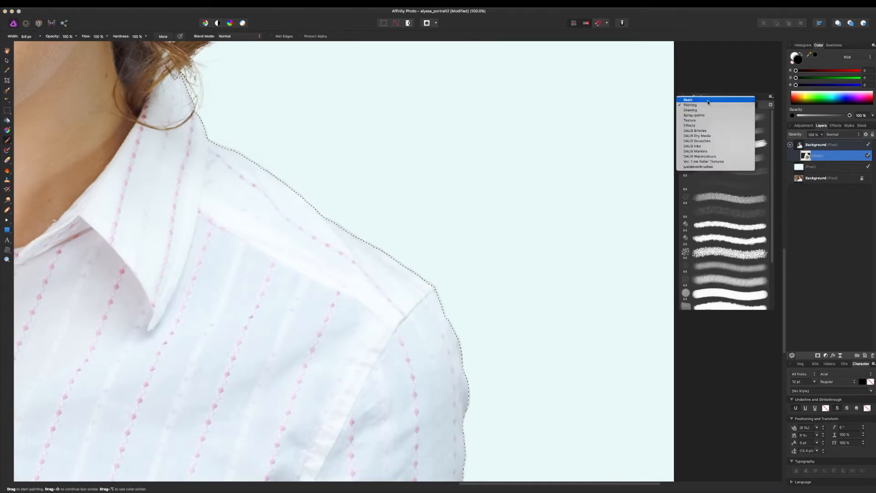
{"action": "left_click", "coordinate": [698, 96]}
{"action": "left_click", "coordinate": [11, 2]}
{"action": "left_click", "coordinate": [25, 31]}
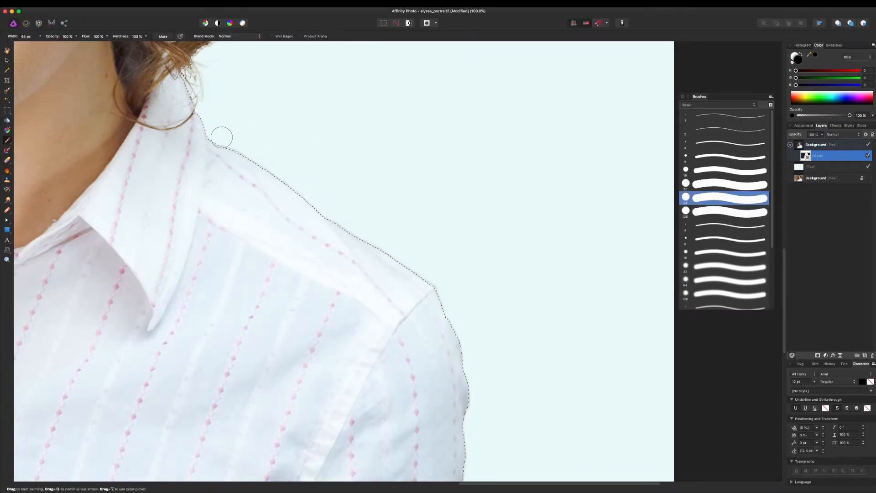
Step: Paint the mask along the shoulder and sleeve outlines within the selection to clean the shirt's outer edges
{"action": "left_click_drag", "start_coordinate": [221, 137], "coordinate": [359, 234]}
{"action": "scroll", "coordinate": [438, 274], "scroll_direction": "down", "scroll_amount": 5}
{"action": "left_click_drag", "start_coordinate": [452, 225], "coordinate": [465, 413]}
{"action": "scroll", "coordinate": [436, 311], "scroll_direction": "down", "scroll_amount": 10}
{"action": "scroll", "coordinate": [220, 254], "scroll_direction": "left", "scroll_amount": 20}
{"action": "scroll", "coordinate": [219, 254], "scroll_direction": "up", "scroll_amount": 10}
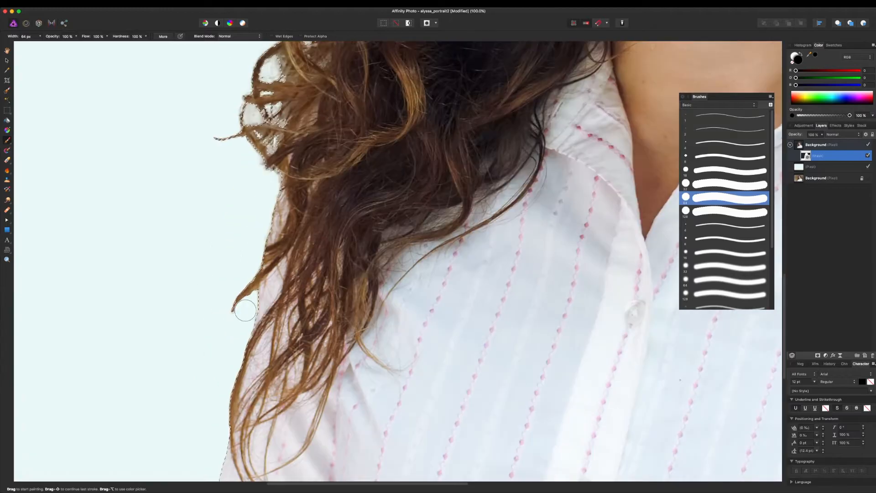
{"action": "scroll", "coordinate": [231, 303], "scroll_direction": "up", "scroll_amount": 20}
{"action": "scroll", "coordinate": [219, 370], "scroll_direction": "down", "scroll_amount": 10}
Step: Review the finished cutout, switch back to the web design in Affinity Designer and toggle the new portrait layer to compare
{"action": "key", "text": "super+0"}
{"action": "key", "text": "v"}
{"action": "mouse_move", "coordinate": [666, 480]}
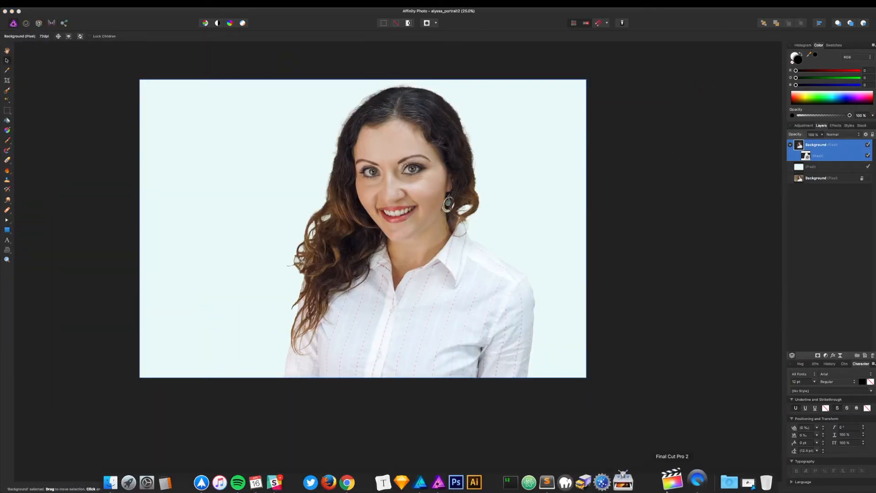
{"action": "left_click", "coordinate": [733, 478]}
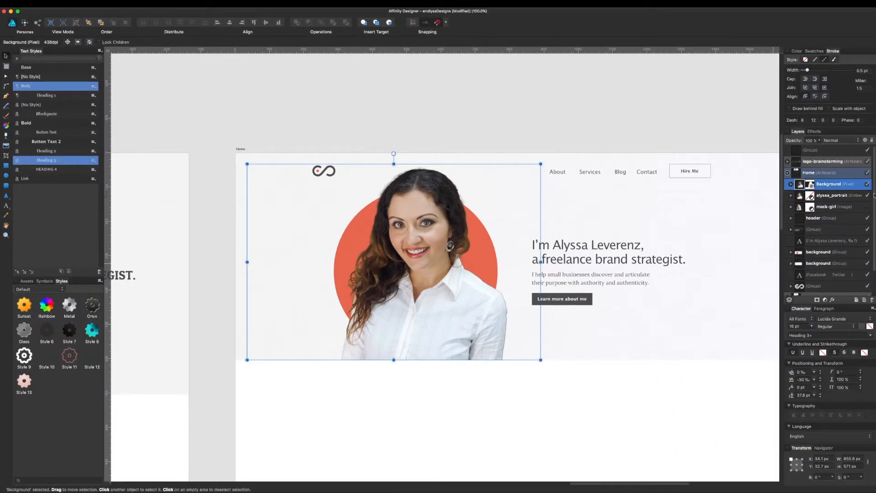
{"action": "left_click", "coordinate": [868, 184]}
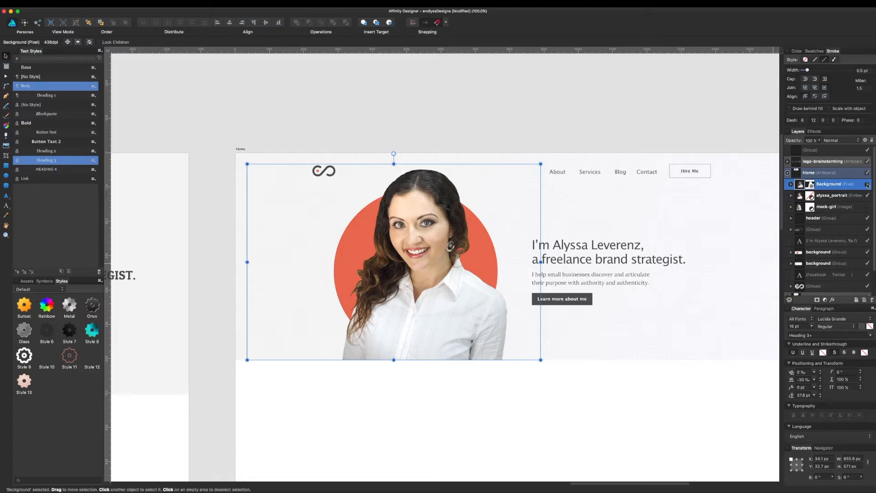
Step: Compare the newly pasted portrait with the earlier portrait on the Home artboard by showing and hiding the top Background layer
{"action": "left_click", "coordinate": [868, 185]}
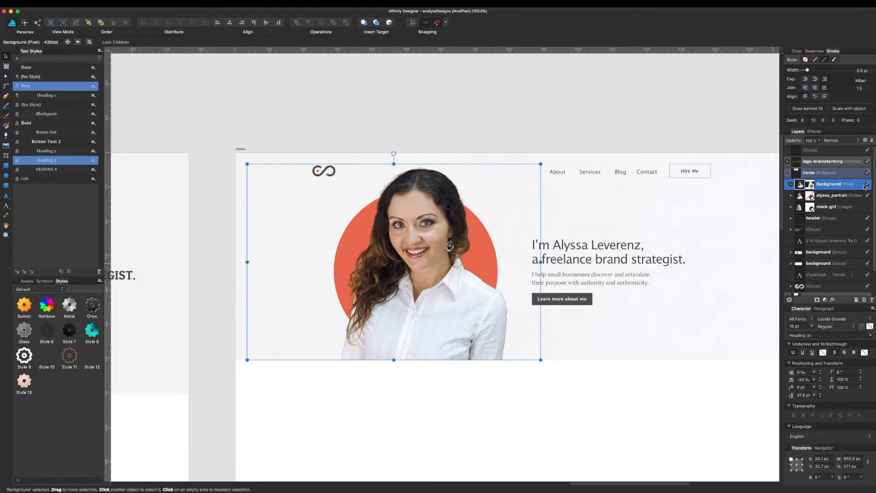
{"action": "left_click", "coordinate": [670, 400]}
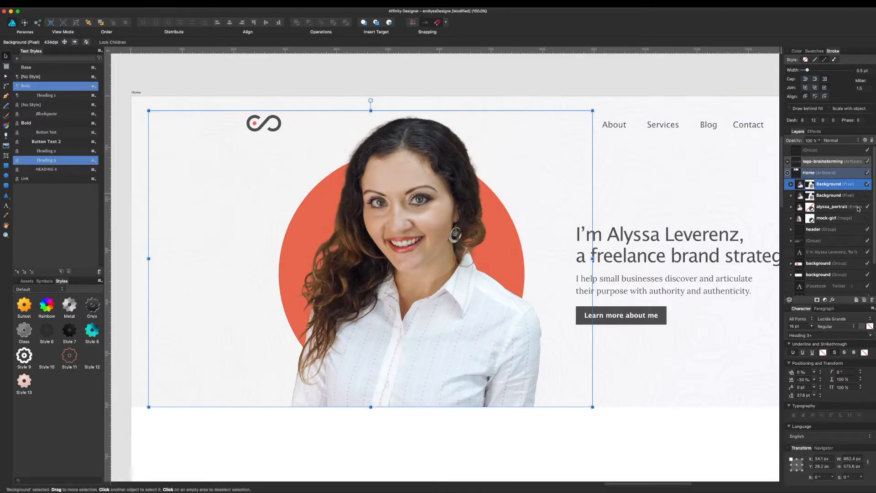
{"action": "scroll", "coordinate": [676, 392], "scroll_direction": "down", "scroll_amount": 2}
{"action": "scroll", "coordinate": [676, 393], "scroll_direction": "right", "scroll_amount": 2}
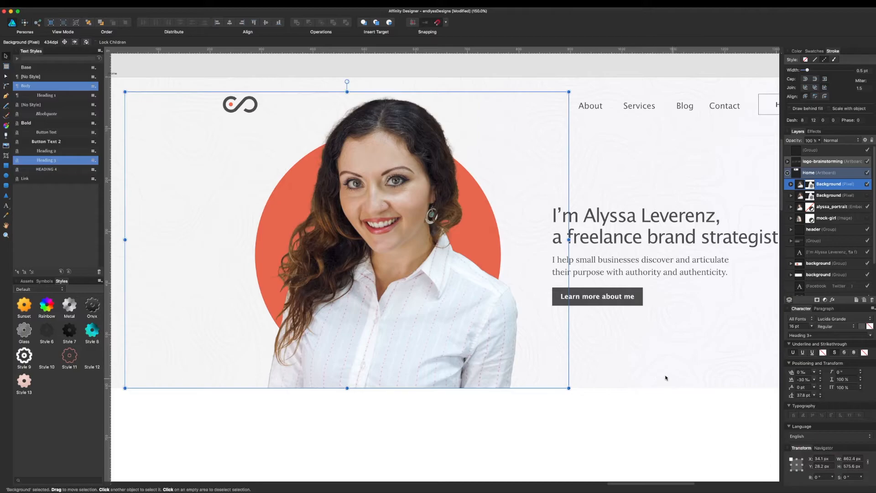
{"action": "left_click", "coordinate": [456, 69]}
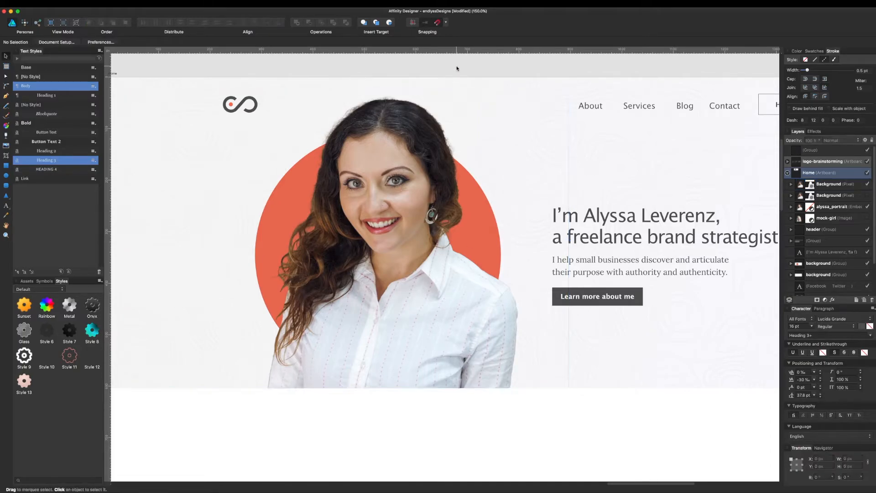
{"action": "left_click_drag", "start_coordinate": [548, 161], "coordinate": [543, 196]}
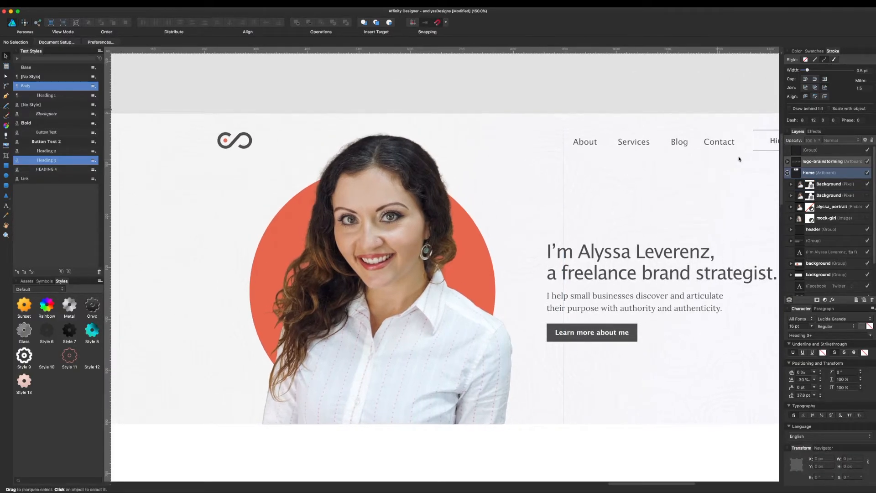
{"action": "left_click", "coordinate": [868, 184]}
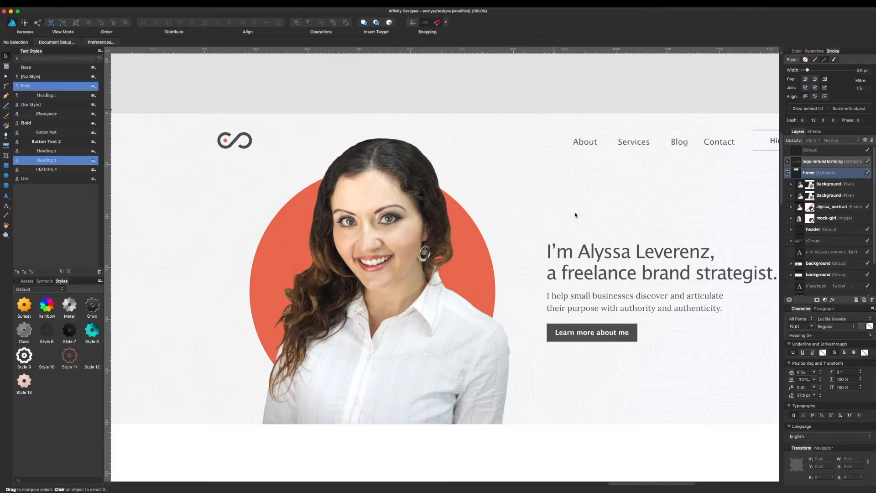
{"action": "left_click", "coordinate": [868, 185]}
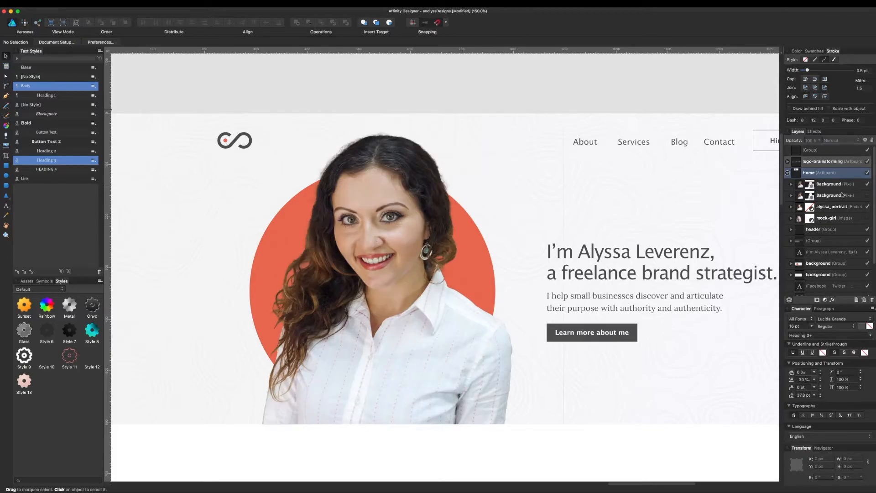
Step: Hide the alyssa_portrait layer and nudge the new portrait slightly left on the Home artboard
{"action": "left_click", "coordinate": [869, 209]}
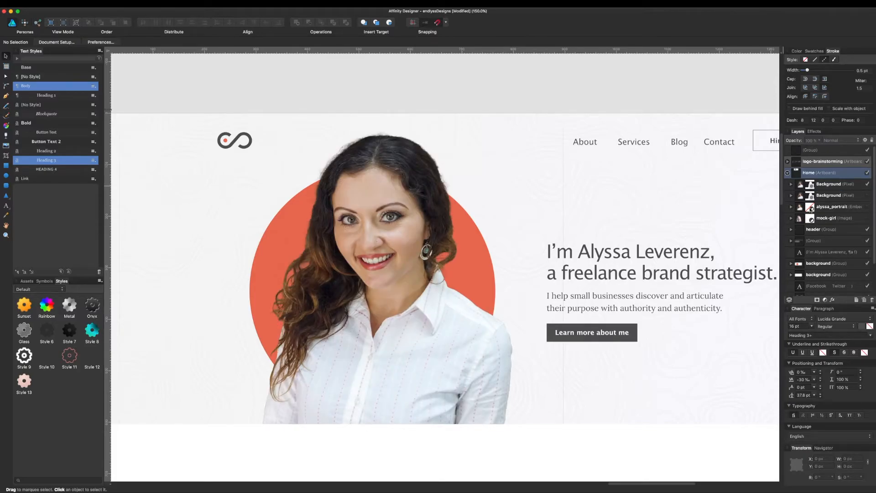
{"action": "left_click", "coordinate": [402, 316]}
{"action": "left_click", "coordinate": [488, 84]}
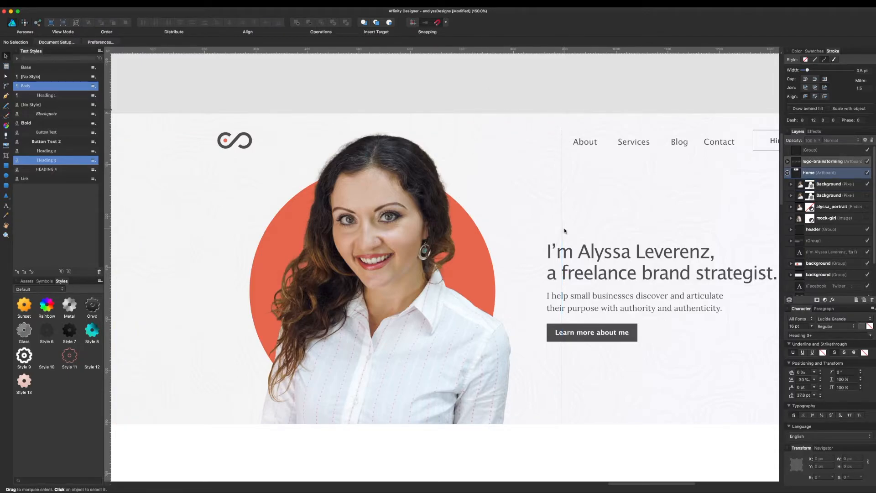
Step: Delete the newly pasted portrait layer from the Home artboard
{"action": "scroll", "coordinate": [428, 264], "scroll_direction": "down", "scroll_amount": 4}
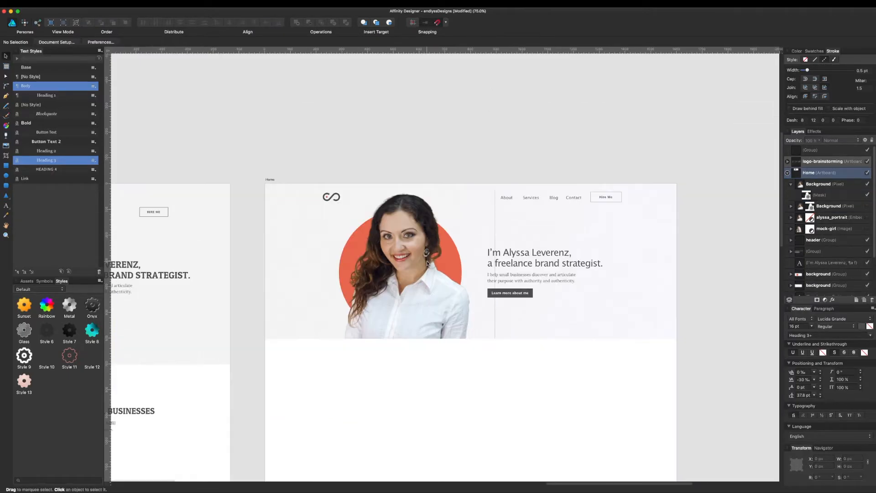
{"action": "left_click", "coordinate": [436, 284]}
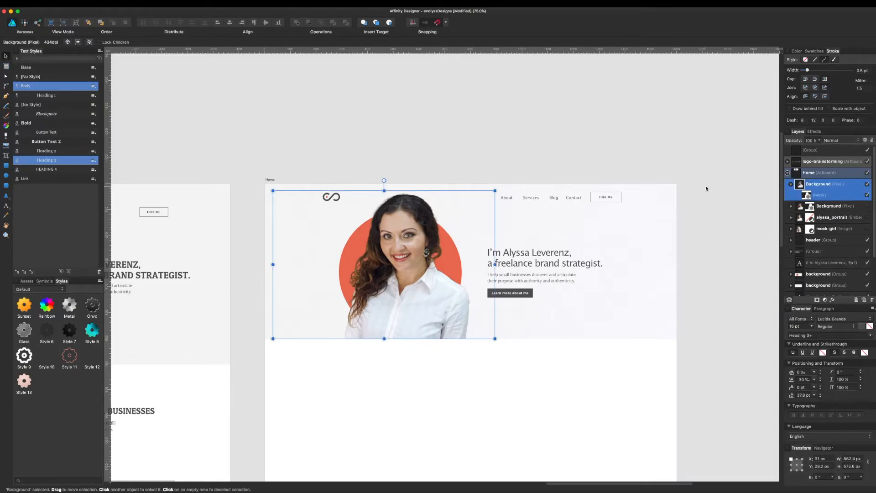
{"action": "left_click", "coordinate": [604, 117]}
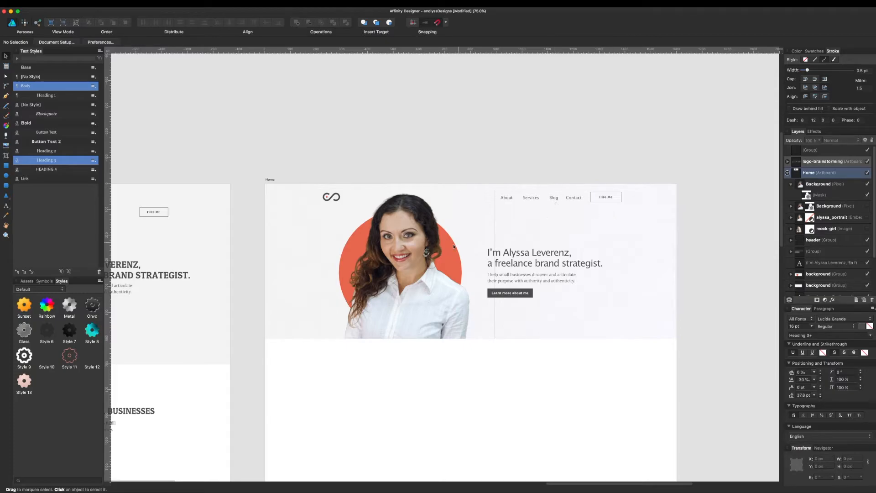
{"action": "left_click", "coordinate": [437, 251]}
{"action": "key", "text": "Delete"}
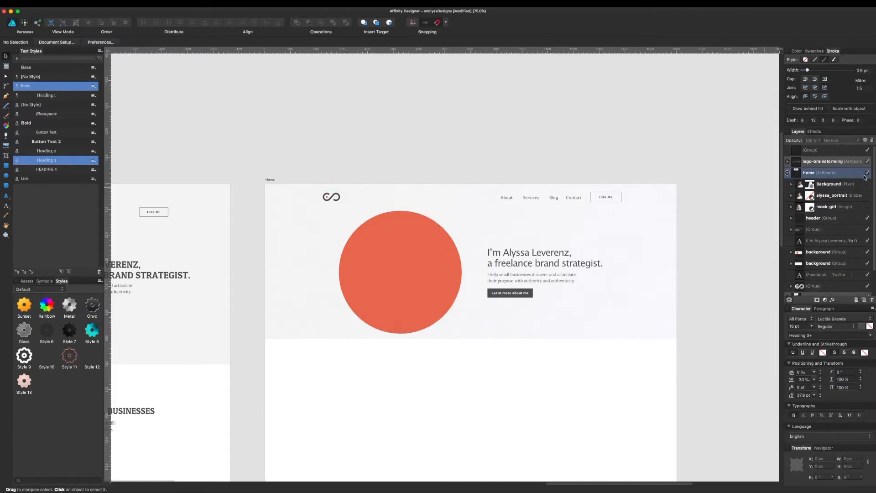
Step: Switch to Affinity Photo, hide the light blue fill layer behind the cutout and save the portrait document
{"action": "key", "text": "super+Tab"}
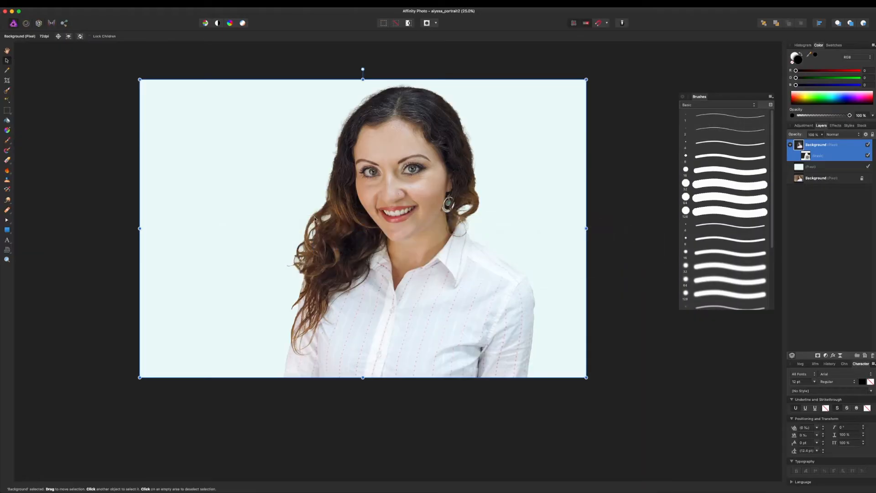
{"action": "left_click", "coordinate": [619, 137]}
{"action": "scroll", "coordinate": [541, 172], "scroll_direction": "up", "scroll_amount": 1}
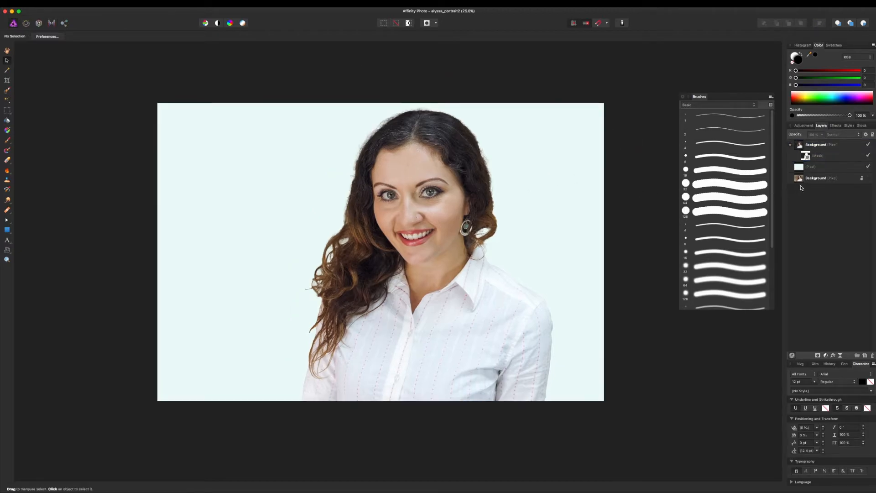
{"action": "left_click", "coordinate": [868, 166]}
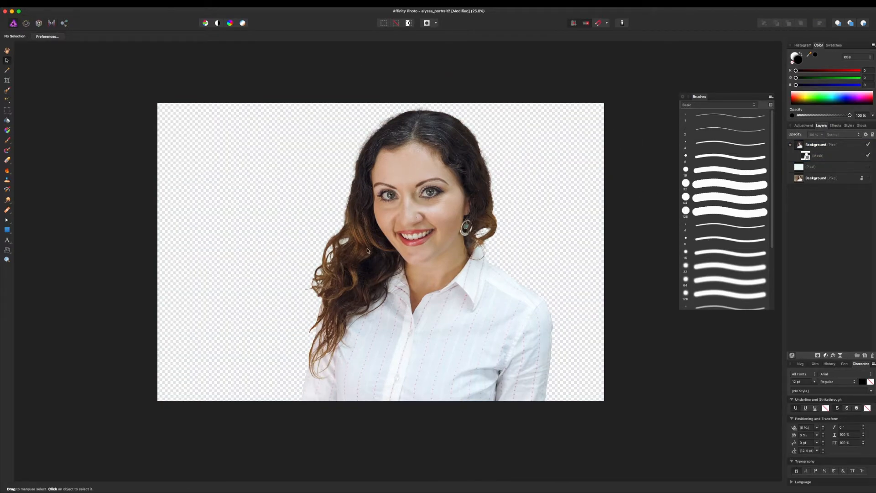
{"action": "scroll", "coordinate": [365, 302], "scroll_direction": "left", "scroll_amount": 2}
{"action": "left_click", "coordinate": [410, 284]}
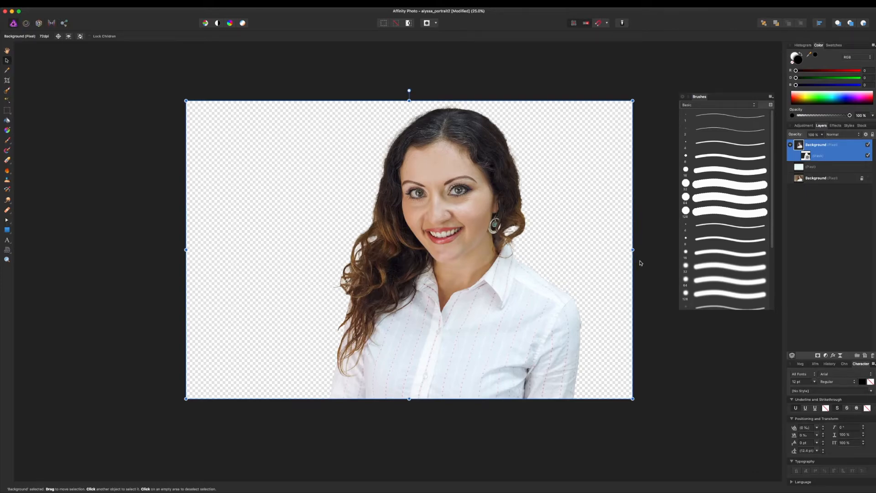
{"action": "left_click", "coordinate": [640, 262]}
{"action": "key", "text": "super+s"}
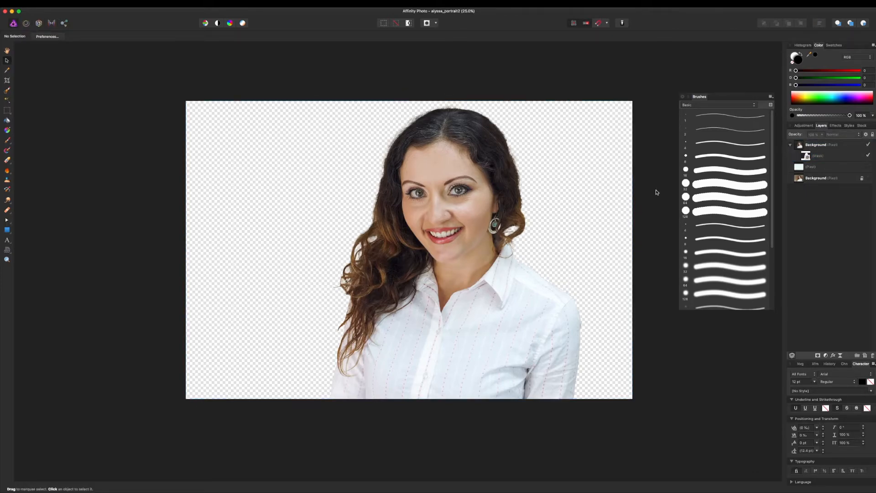
Step: Duplicate the masked Background portrait layer, and hide and lock the lower copy
{"action": "left_click", "coordinate": [818, 148]}
{"action": "key", "text": "super+j"}
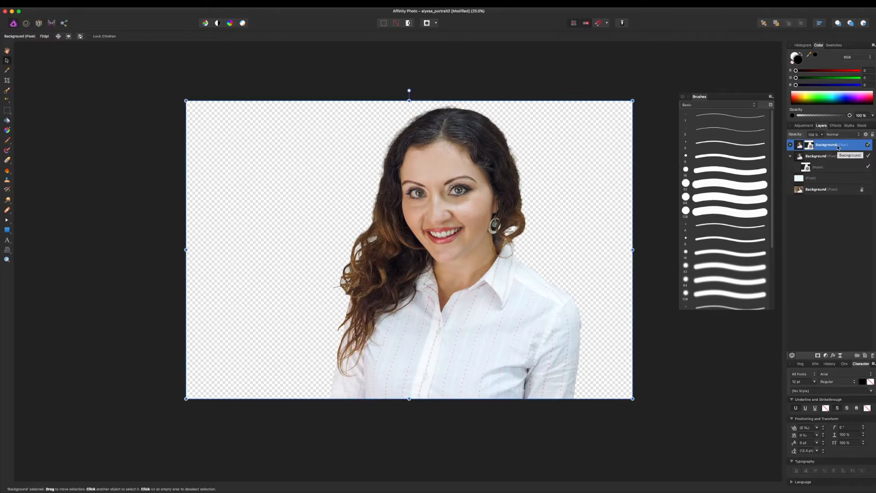
{"action": "left_click", "coordinate": [845, 157]}
{"action": "left_click", "coordinate": [869, 157]}
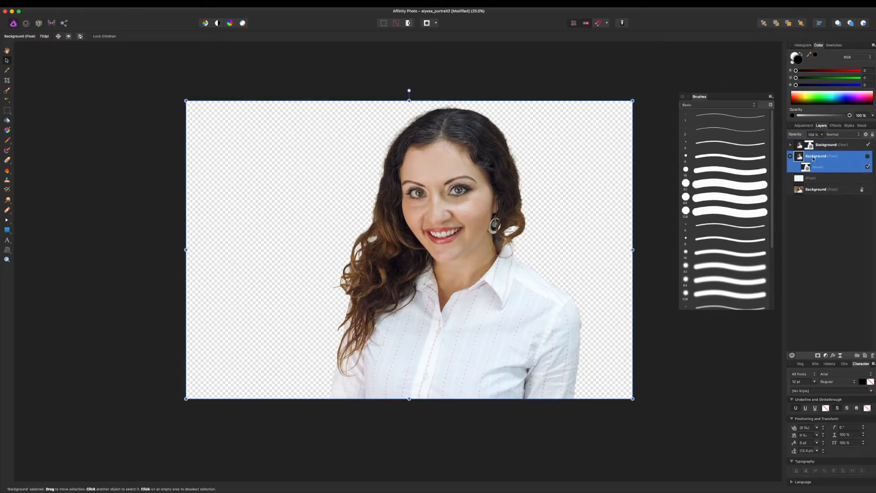
{"action": "left_click", "coordinate": [790, 157]}
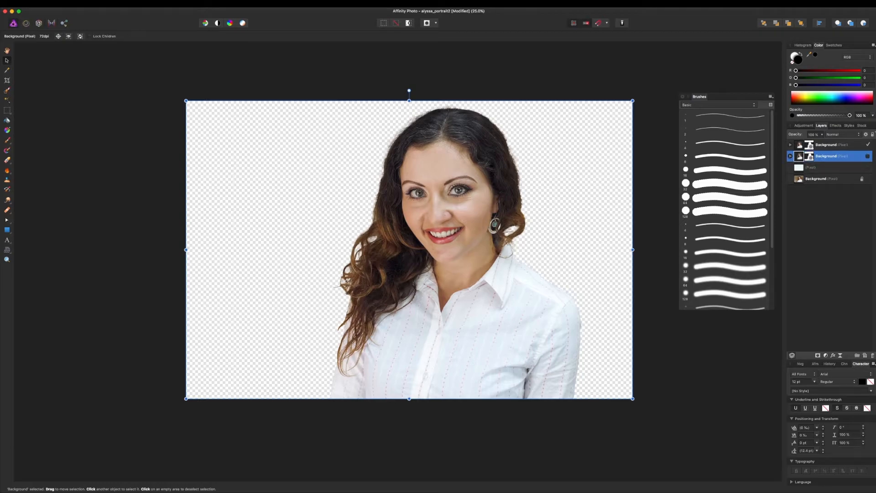
Step: Start the Lighting filter on the top portrait layer and place its spot light at the canvas's upper-left corner
{"action": "left_click", "coordinate": [840, 145]}
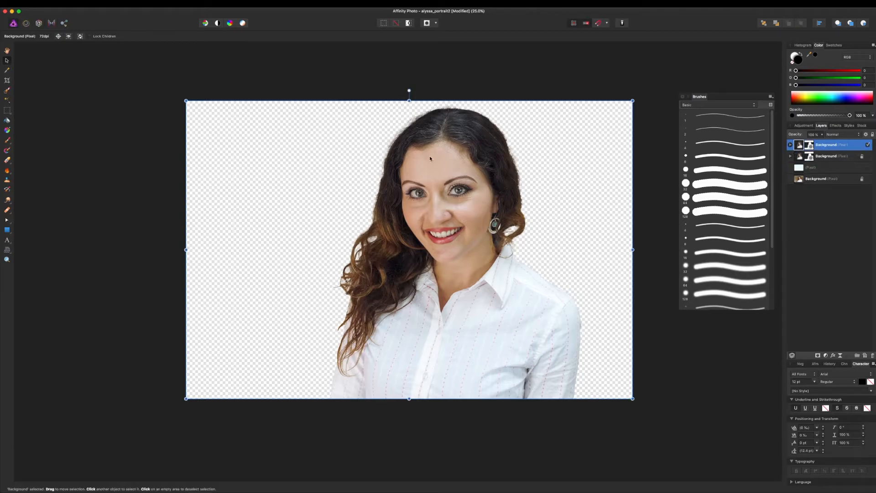
{"action": "left_click", "coordinate": [50, 1]}
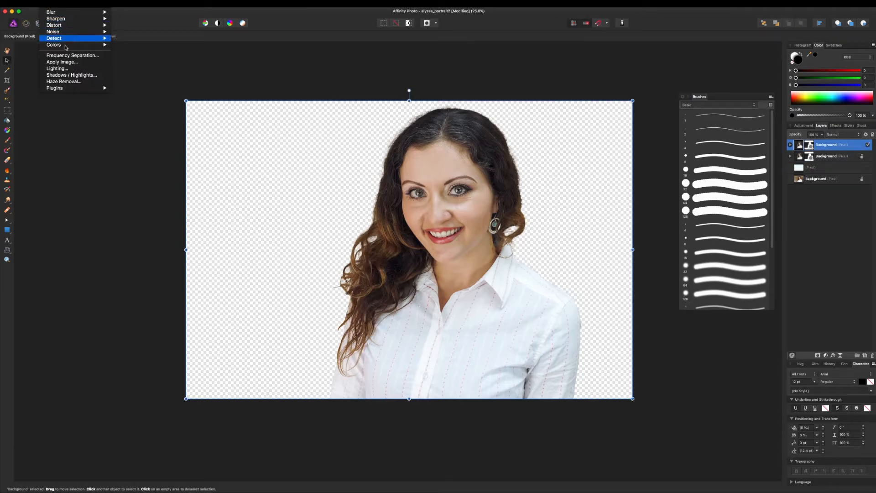
{"action": "left_click", "coordinate": [68, 69]}
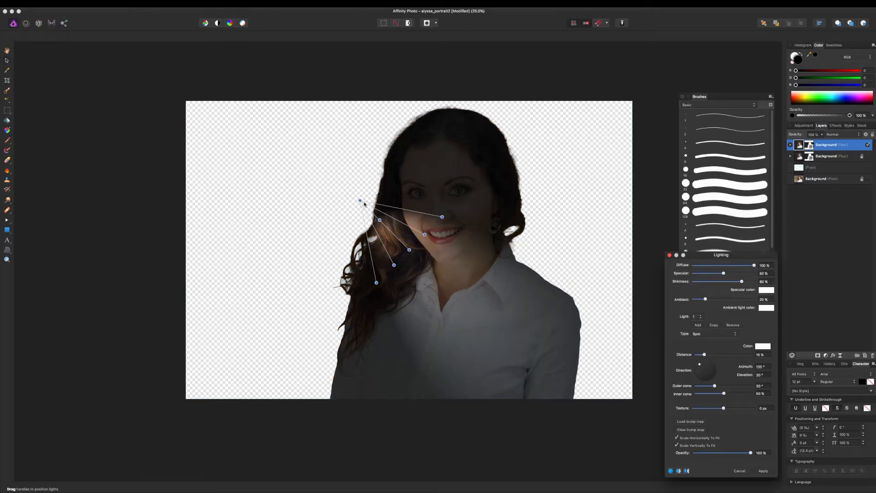
{"action": "left_click_drag", "start_coordinate": [360, 201], "coordinate": [196, 99]}
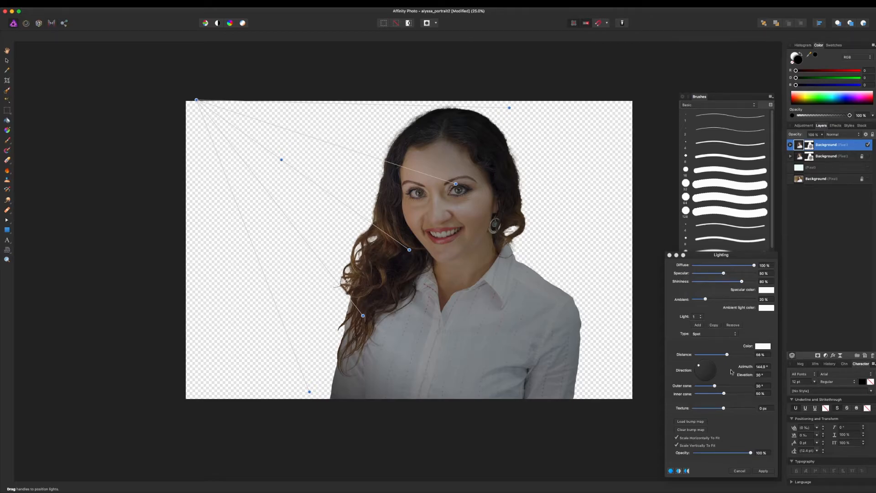
Step: Narrow the light's outer cone slightly, raise the ambient light to 63% and lower the lighting opacity to 1%
{"action": "mouse_move", "coordinate": [715, 386]}
{"action": "left_mouse_down"}
{"action": "mouse_move", "coordinate": [725, 385]}
{"action": "mouse_move", "coordinate": [715, 389]}
{"action": "left_mouse_up"}
{"action": "left_click_drag", "start_coordinate": [706, 299], "coordinate": [729, 298]}
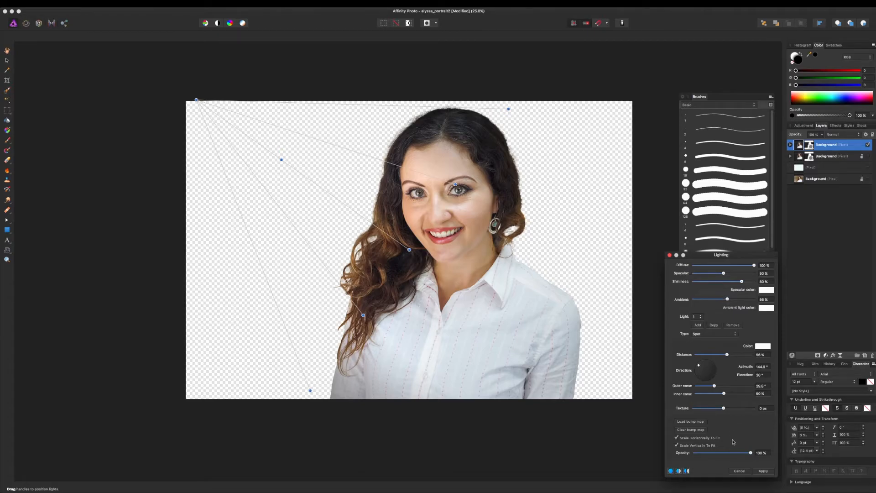
{"action": "left_click_drag", "start_coordinate": [728, 300], "coordinate": [737, 299]}
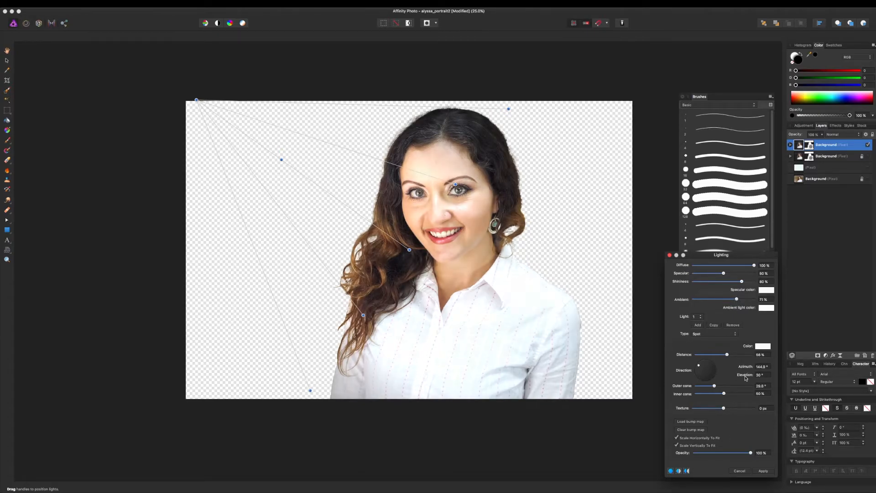
{"action": "left_click_drag", "start_coordinate": [722, 454], "coordinate": [693, 454]}
{"action": "left_click_drag", "start_coordinate": [734, 298], "coordinate": [734, 297]}
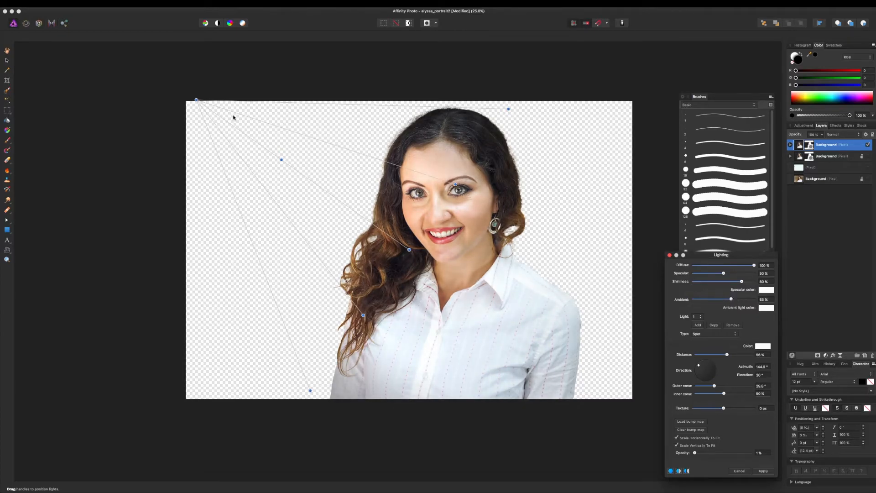
Step: Reposition the spot light above the canvas, left of the woman's head, with azimuth about 115° and distance about 52%
{"action": "left_click_drag", "start_coordinate": [699, 366], "coordinate": [701, 364]}
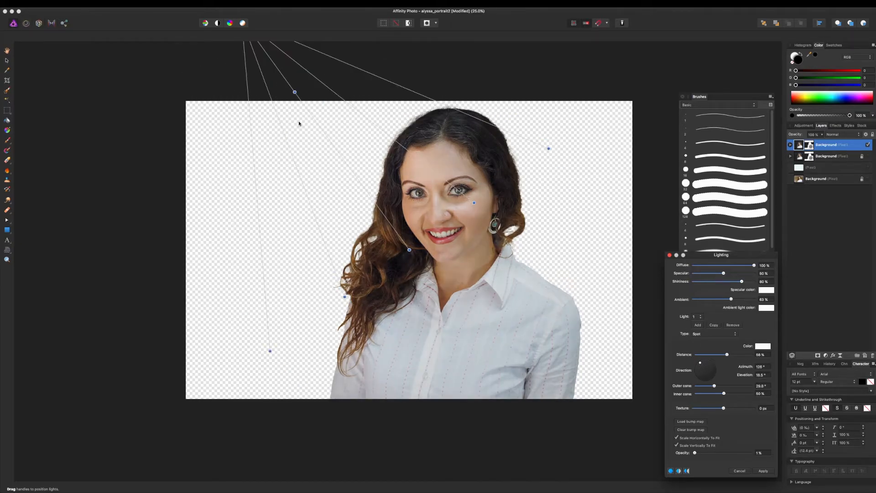
{"action": "left_click_drag", "start_coordinate": [296, 91], "coordinate": [350, 106]}
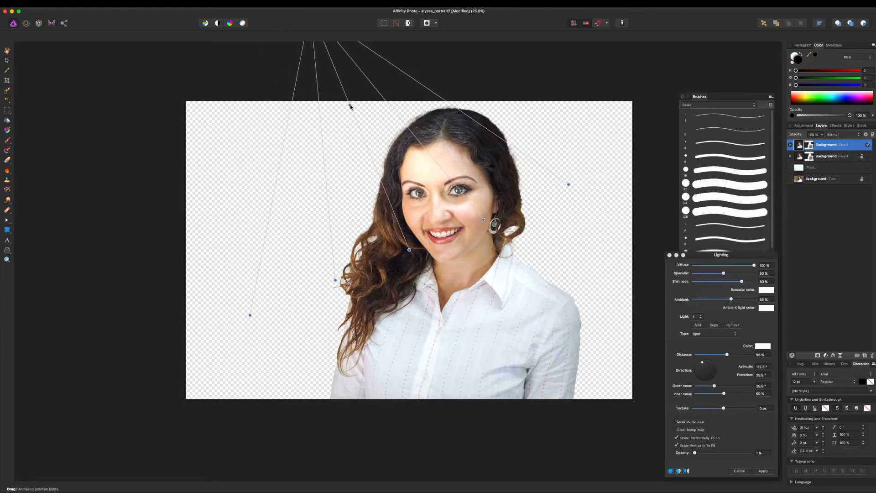
{"action": "scroll", "coordinate": [355, 113], "scroll_direction": "up", "scroll_amount": 4}
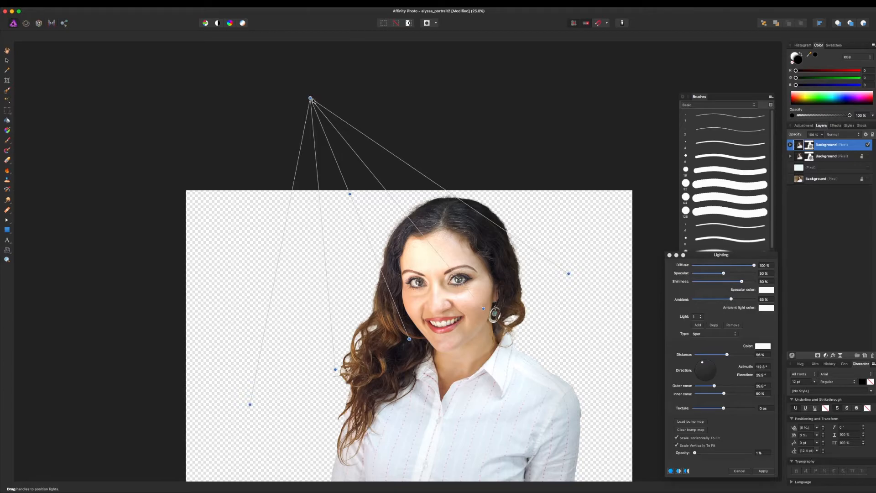
{"action": "left_click_drag", "start_coordinate": [311, 99], "coordinate": [307, 122]}
{"action": "scroll", "coordinate": [616, 300], "scroll_direction": "down", "scroll_amount": 1}
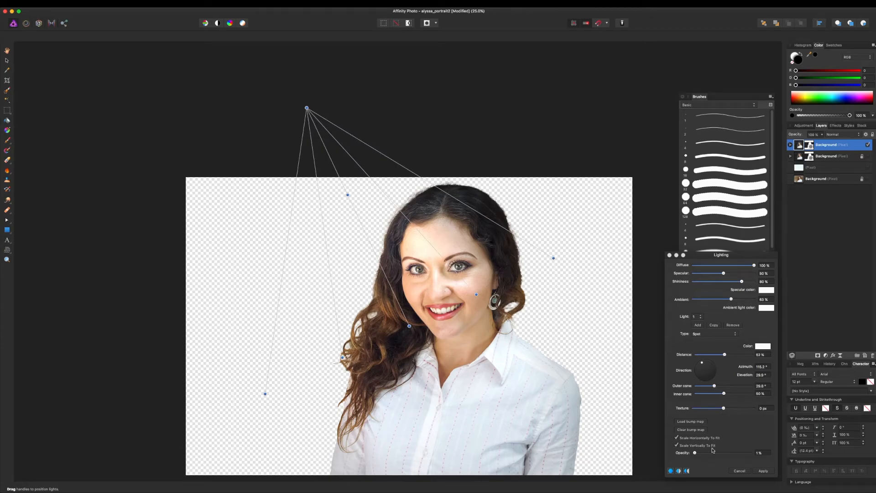
Step: Set the lighting opacity to 100%, ambient to 57%, shininess to 44% and specular to 83%
{"action": "left_click_drag", "start_coordinate": [712, 453], "coordinate": [766, 451]}
{"action": "left_click_drag", "start_coordinate": [730, 301], "coordinate": [724, 283]}
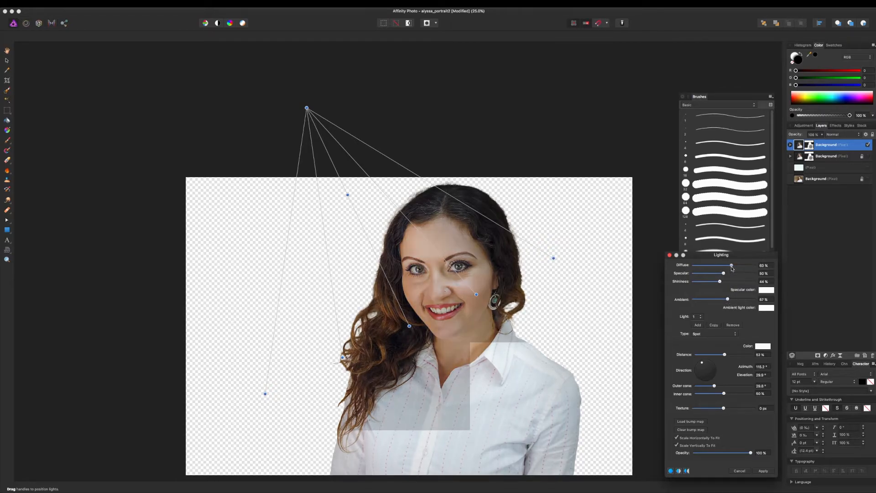
{"action": "mouse_move", "coordinate": [730, 275]}
{"action": "left_mouse_down"}
{"action": "mouse_move", "coordinate": [755, 275]}
{"action": "mouse_move", "coordinate": [745, 274]}
{"action": "left_mouse_up"}
Step: Check the list of lights and set the spot light's distance to 76%
{"action": "left_click", "coordinate": [697, 319]}
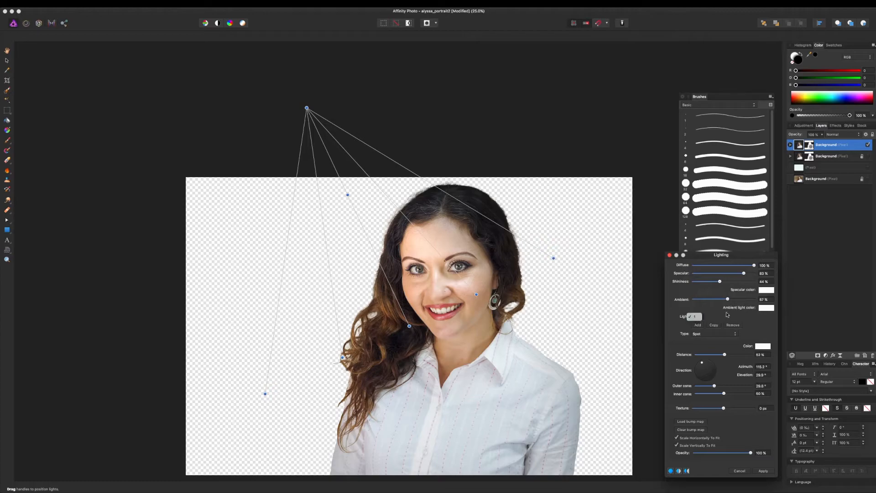
{"action": "left_click", "coordinate": [725, 316]}
{"action": "left_click_drag", "start_coordinate": [724, 354], "coordinate": [740, 355]}
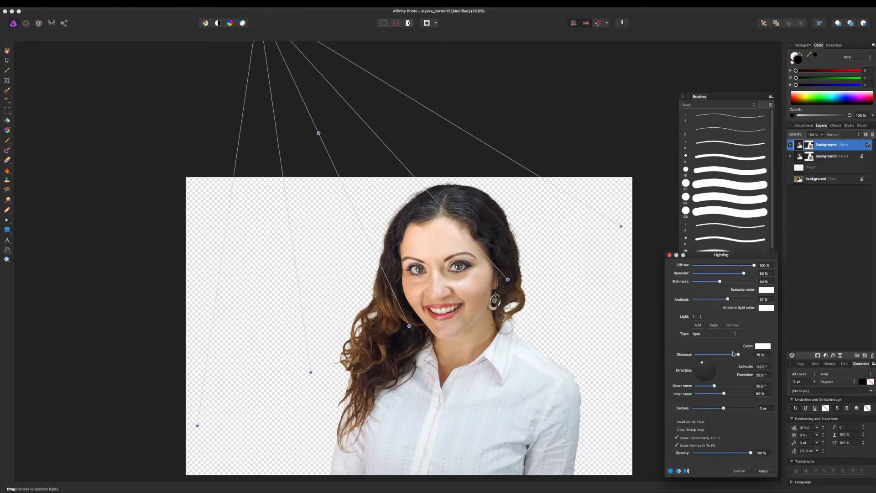
Step: Fine-tune the ambient light slightly and compare the portrait before and after in a side-by-side split view
{"action": "scroll", "coordinate": [612, 250], "scroll_direction": "down", "scroll_amount": 2}
{"action": "left_click_drag", "start_coordinate": [722, 300], "coordinate": [728, 300]}
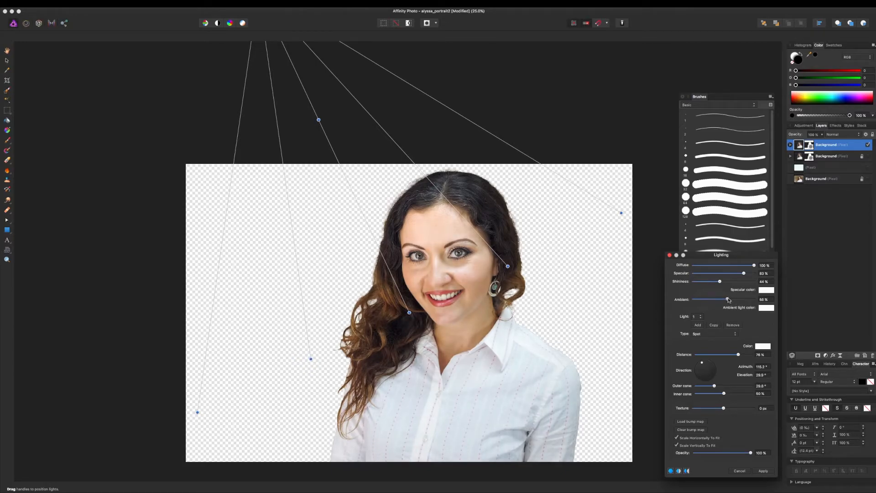
{"action": "left_click_drag", "start_coordinate": [729, 300], "coordinate": [730, 300]}
{"action": "left_click", "coordinate": [687, 471]}
{"action": "scroll", "coordinate": [534, 145], "scroll_direction": "down", "scroll_amount": 5}
{"action": "scroll", "coordinate": [534, 145], "scroll_direction": "right", "scroll_amount": 4}
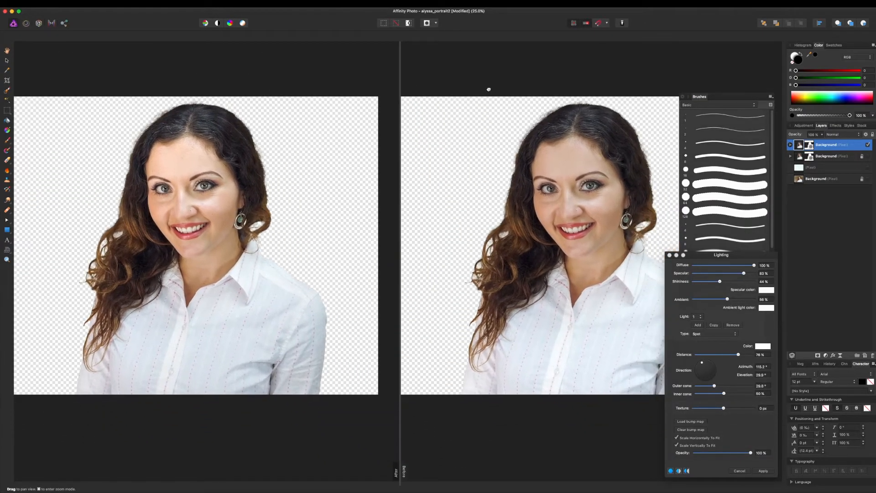
Step: Clear the panels off the preview, set the spot light's inner cone to 67% and shorten its distance slightly
{"action": "left_click", "coordinate": [683, 97]}
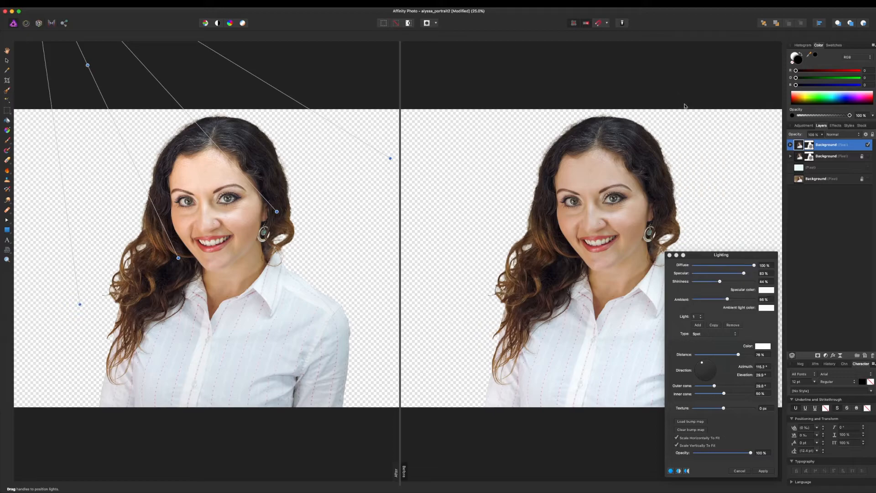
{"action": "mouse_move", "coordinate": [736, 255]}
{"action": "left_mouse_down"}
{"action": "mouse_move", "coordinate": [811, 235]}
{"action": "mouse_move", "coordinate": [839, 241]}
{"action": "left_mouse_up"}
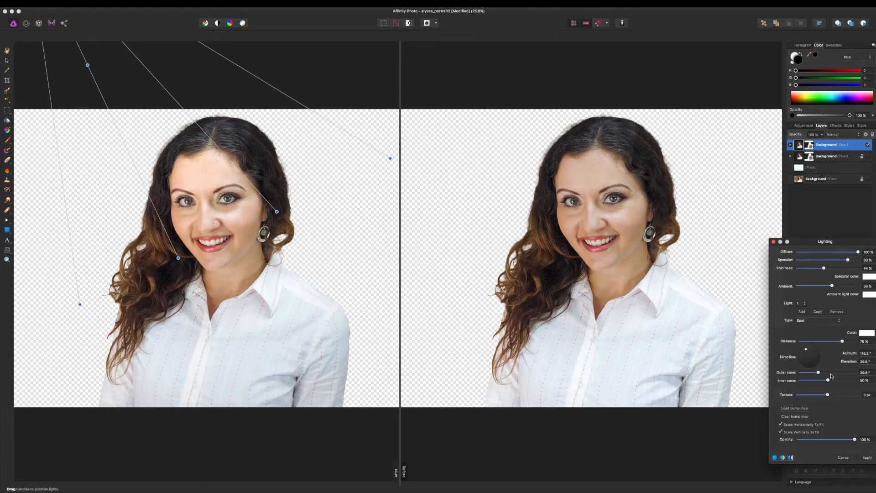
{"action": "left_click_drag", "start_coordinate": [828, 381], "coordinate": [832, 381]}
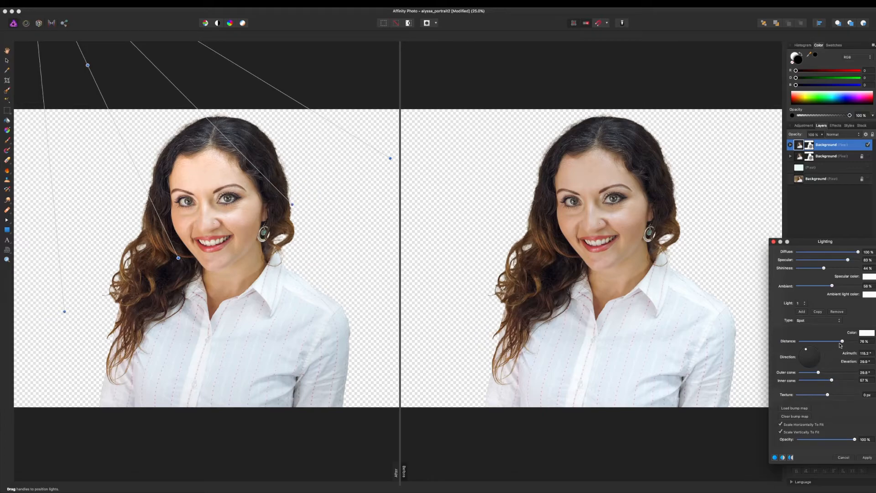
{"action": "left_click_drag", "start_coordinate": [843, 342], "coordinate": [836, 345]}
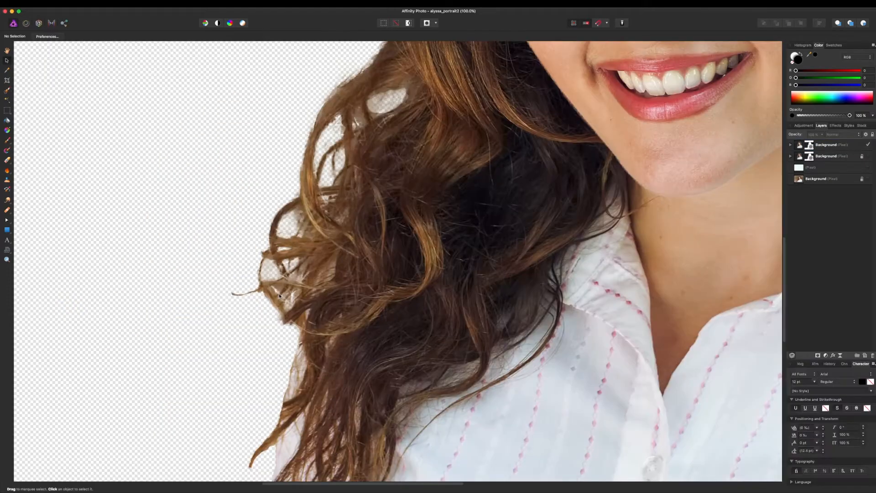
Step: Select the top Background layer's mask and set up a small paint brush with 43% opacity and 80% hardness
{"action": "scroll", "coordinate": [279, 293], "scroll_direction": "up", "scroll_amount": 5}
{"action": "left_click_drag", "start_coordinate": [278, 294], "coordinate": [545, 192]}
{"action": "left_click", "coordinate": [810, 146]}
{"action": "key", "text": "b"}
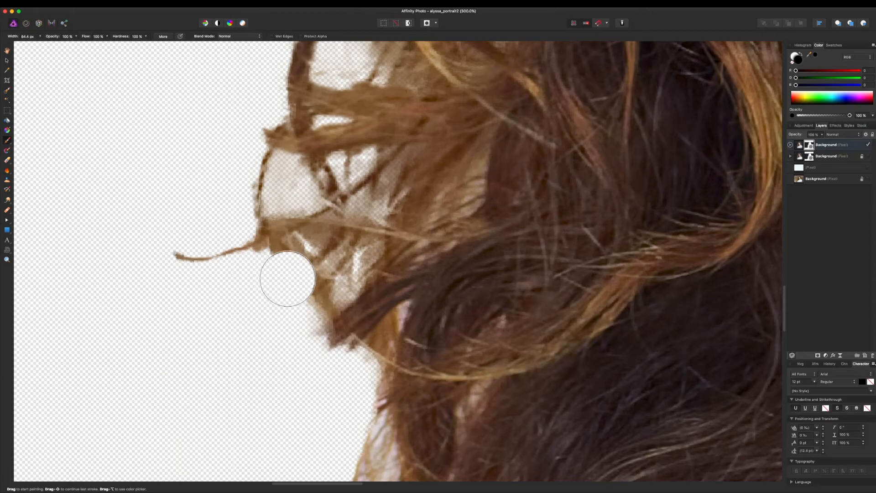
{"action": "key", "text": "bracketleft"}
{"action": "key", "text": "bracketleft"}
{"action": "key", "text": "bracketleft"}
{"action": "key", "text": "bracketleft"}
{"action": "key", "text": "bracketleft"}
{"action": "key", "text": "bracketleft"}
{"action": "key", "text": "bracketleft"}
{"action": "key", "text": "bracketleft"}
{"action": "left_click_drag", "start_coordinate": [53, 36], "coordinate": [32, 36]}
{"action": "left_click_drag", "start_coordinate": [121, 36], "coordinate": [113, 36]}
Step: Display the Painting brush category and reduce the brush width to 7.7 px
{"action": "left_click", "coordinate": [63, 3]}
{"action": "left_click", "coordinate": [719, 105]}
{"action": "left_click", "coordinate": [730, 262]}
{"action": "scroll", "coordinate": [528, 251], "scroll_direction": "down", "scroll_amount": 3}
{"action": "key", "text": "bracketleft"}
{"action": "key", "text": "bracketleft"}
{"action": "key", "text": "bracketleft"}
{"action": "key", "text": "bracketleft"}
{"action": "key", "text": "bracketleft"}
{"action": "key", "text": "bracketleft"}
{"action": "key", "text": "bracketleft"}
{"action": "key", "text": "bracketleft"}
Step: Paint the mask along the loose curls at the hair's outer edge, alternating black and white to clean up the leftover background
{"action": "left_click_drag", "start_coordinate": [303, 189], "coordinate": [292, 170]}
{"action": "left_click_drag", "start_coordinate": [279, 132], "coordinate": [299, 94]}
{"action": "left_click_drag", "start_coordinate": [347, 205], "coordinate": [336, 233]}
{"action": "scroll", "coordinate": [378, 182], "scroll_direction": "up", "scroll_amount": 10}
{"action": "key", "text": "x"}
{"action": "left_click_drag", "start_coordinate": [367, 198], "coordinate": [398, 128]}
{"action": "key", "text": "x"}
{"action": "scroll", "coordinate": [440, 232], "scroll_direction": "up", "scroll_amount": 2}
{"action": "scroll", "coordinate": [439, 232], "scroll_direction": "up", "scroll_amount": 3}
{"action": "scroll", "coordinate": [439, 232], "scroll_direction": "right", "scroll_amount": 4}
{"action": "mouse_move", "coordinate": [422, 238]}
{"action": "left_mouse_down"}
{"action": "mouse_move", "coordinate": [428, 286]}
{"action": "mouse_move", "coordinate": [470, 249]}
{"action": "mouse_move", "coordinate": [457, 247]}
{"action": "left_mouse_up"}
{"action": "scroll", "coordinate": [439, 255], "scroll_direction": "right", "scroll_amount": 2}
{"action": "left_click_drag", "start_coordinate": [493, 205], "coordinate": [420, 236]}
{"action": "mouse_move", "coordinate": [398, 299]}
{"action": "left_mouse_down"}
{"action": "mouse_move", "coordinate": [391, 277]}
{"action": "mouse_move", "coordinate": [384, 299]}
{"action": "left_mouse_up"}
{"action": "left_click_drag", "start_coordinate": [387, 258], "coordinate": [403, 292]}
{"action": "left_click_drag", "start_coordinate": [463, 223], "coordinate": [427, 237]}
{"action": "key", "text": "super+minus"}
{"action": "key", "text": "super+minus"}
{"action": "key", "text": "super+minus"}
{"action": "key", "text": "super+minus"}
{"action": "key", "text": "super+minus"}
{"action": "key", "text": "super+minus"}
{"action": "key", "text": "super+minus"}
{"action": "key", "text": "super+minus"}
{"action": "key", "text": "super+minus"}
{"action": "key", "text": "super+minus"}
{"action": "key", "text": "super+minus"}
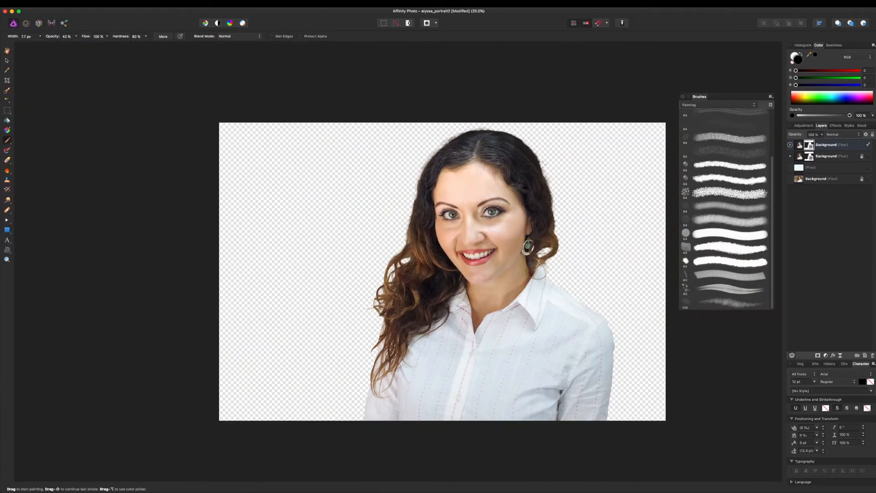
Step: Touch up the mask beside the lower hair strands and save the portrait file
{"action": "key", "text": "super+plus"}
{"action": "key", "text": "super+plus"}
{"action": "key", "text": "super+plus"}
{"action": "scroll", "coordinate": [238, 326], "scroll_direction": "down", "scroll_amount": 5}
{"action": "left_click_drag", "start_coordinate": [267, 270], "coordinate": [231, 327]}
{"action": "scroll", "coordinate": [237, 315], "scroll_direction": "down", "scroll_amount": 3}
{"action": "key", "text": "x"}
{"action": "key", "text": "x"}
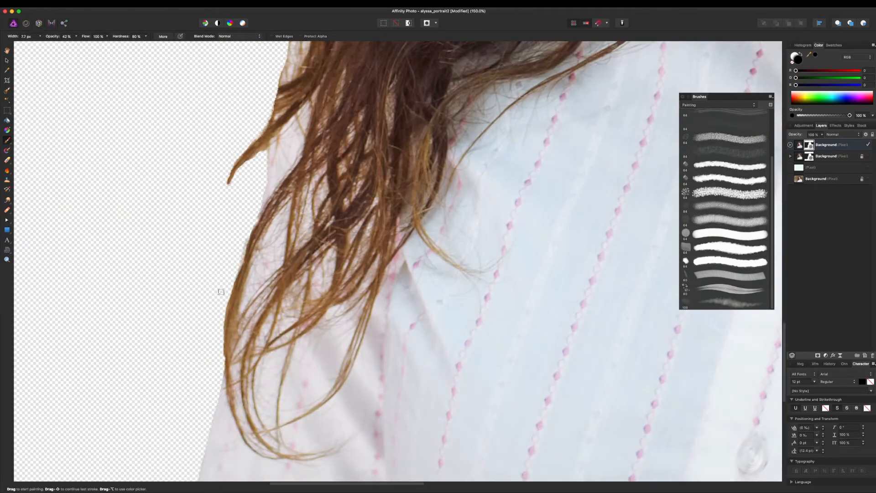
{"action": "key", "text": "super+minus"}
{"action": "key", "text": "super+minus"}
{"action": "key", "text": "super+minus"}
{"action": "key", "text": "super+minus"}
{"action": "key", "text": "super+minus"}
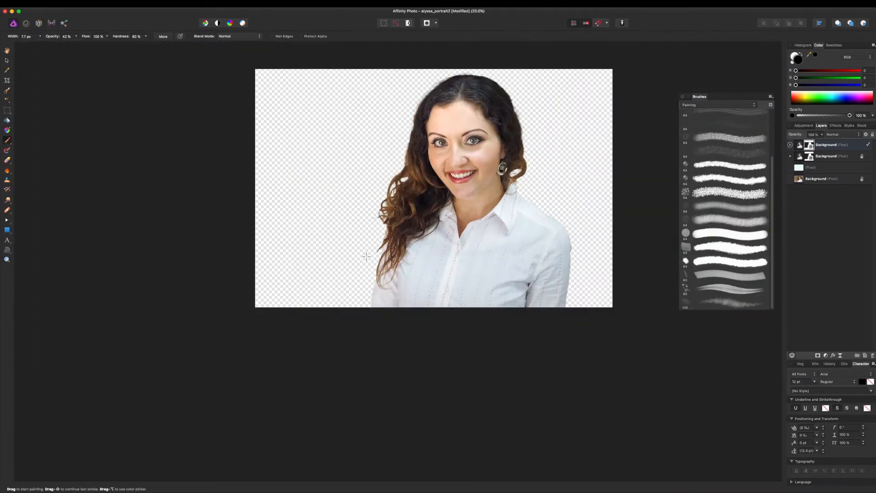
{"action": "key", "text": "v"}
{"action": "key", "text": "super+s"}
Step: Deselect the mask and set up the Inpainting Brush with a width of 23.4 px for the crown of the hair
{"action": "key", "text": "super+plus"}
{"action": "key", "text": "super+plus"}
{"action": "key", "text": "super+plus"}
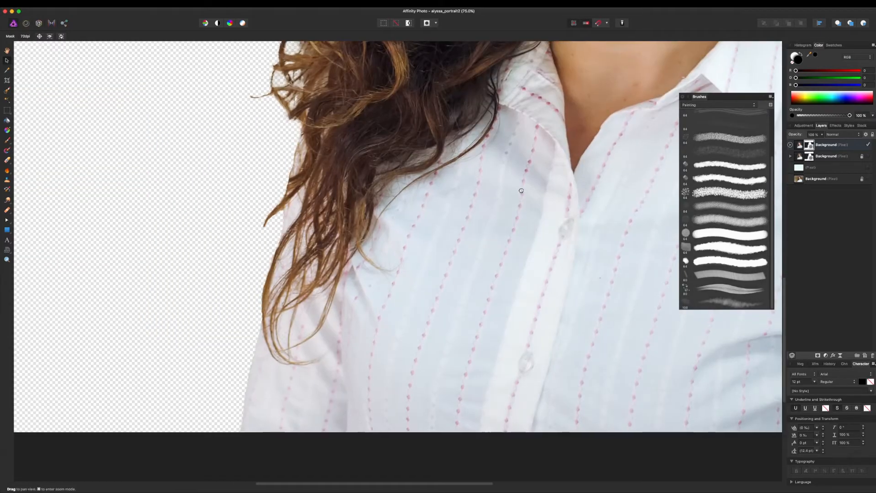
{"action": "scroll", "coordinate": [520, 192], "scroll_direction": "up", "scroll_amount": 10}
{"action": "scroll", "coordinate": [412, 336], "scroll_direction": "up", "scroll_amount": 8}
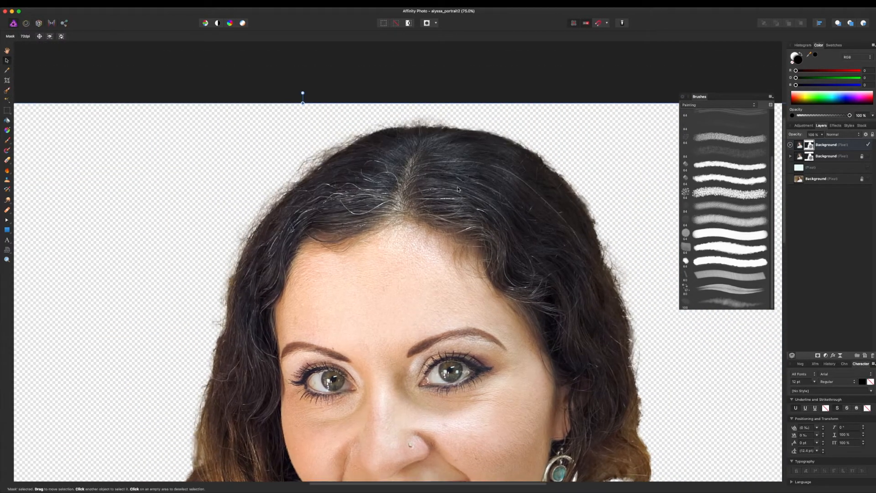
{"action": "key", "text": "super+d"}
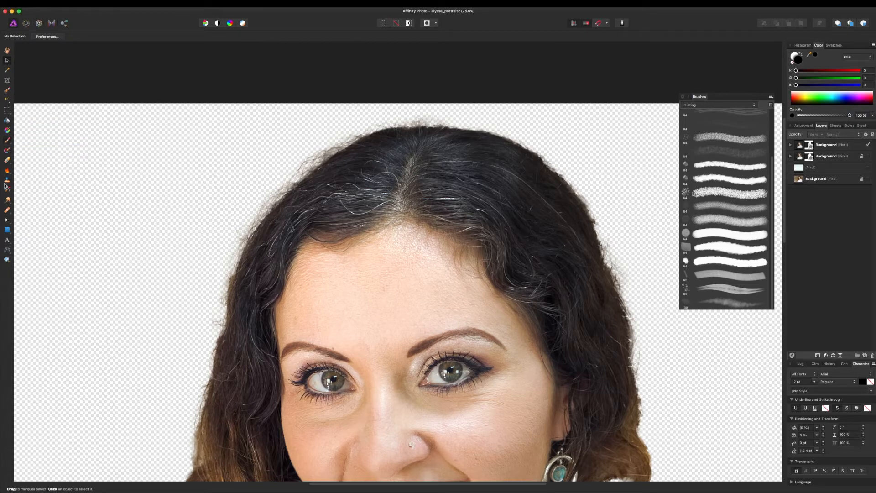
{"action": "left_click", "coordinate": [8, 177]}
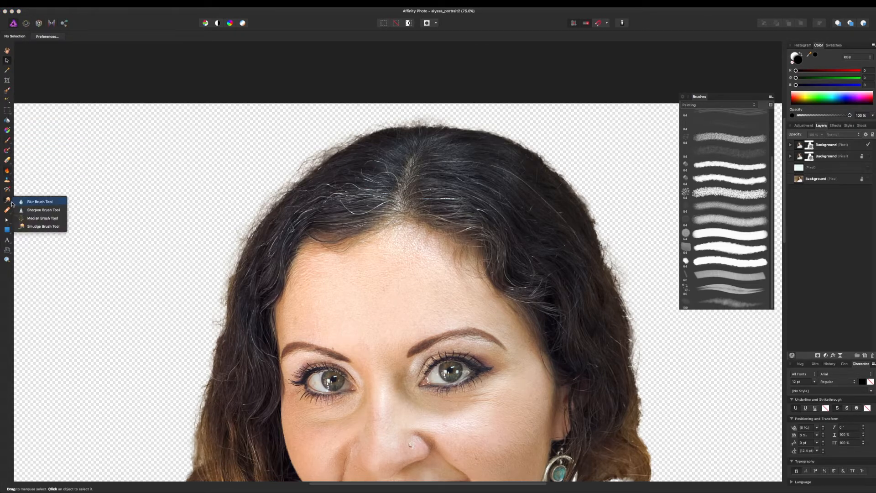
{"action": "mouse_move", "coordinate": [10, 214]}
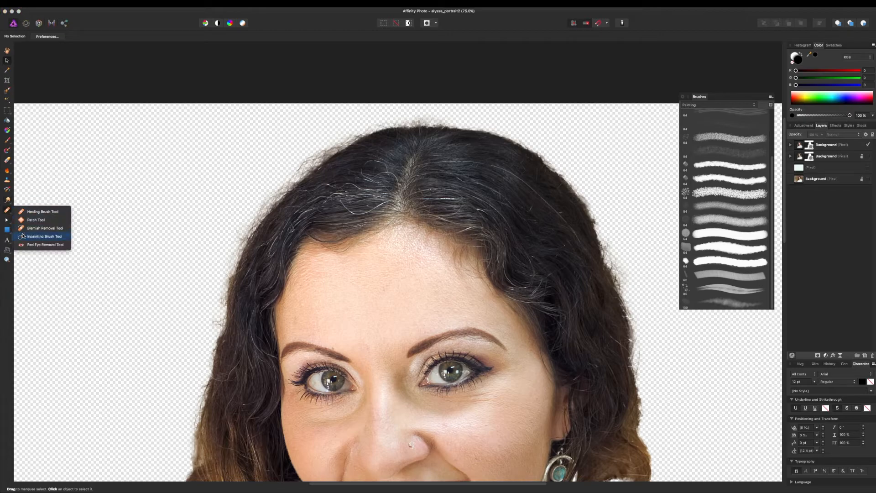
{"action": "left_click", "coordinate": [28, 237]}
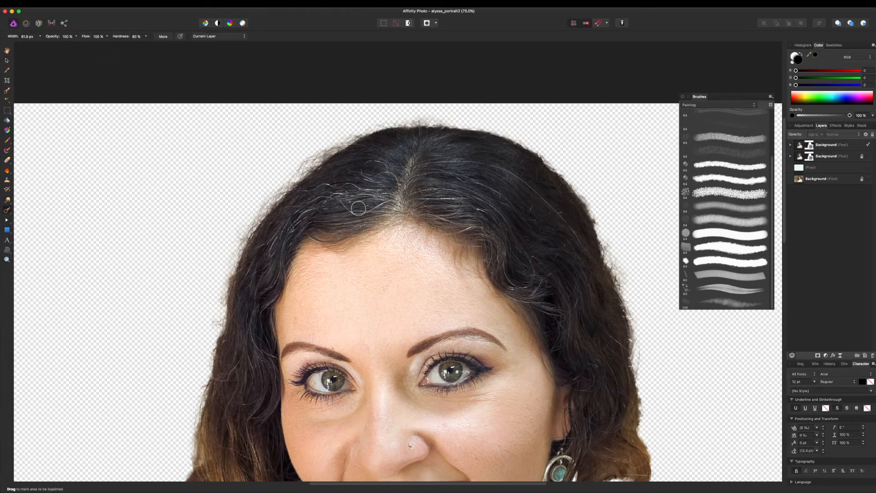
{"action": "key", "text": "bracketleft"}
{"action": "key", "text": "bracketleft"}
{"action": "key", "text": "bracketleft"}
{"action": "key", "text": "bracketleft"}
{"action": "scroll", "coordinate": [358, 208], "scroll_direction": "up", "scroll_amount": 3}
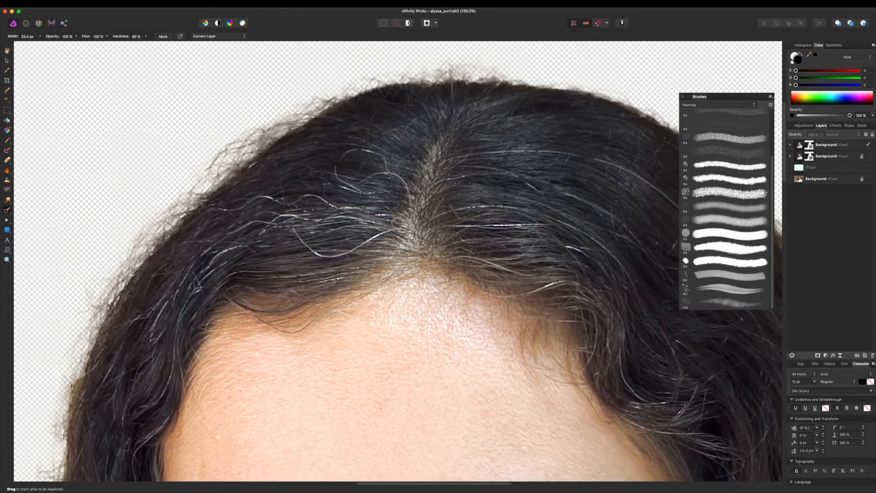
Step: Inpaint the stray light hairs on both sides of the parting on the top Background layer
{"action": "left_click", "coordinate": [397, 223]}
{"action": "left_click", "coordinate": [797, 145]}
{"action": "mouse_move", "coordinate": [400, 232]}
{"action": "left_mouse_down"}
{"action": "mouse_move", "coordinate": [331, 253]}
{"action": "mouse_move", "coordinate": [294, 226]}
{"action": "mouse_move", "coordinate": [289, 258]}
{"action": "left_mouse_up"}
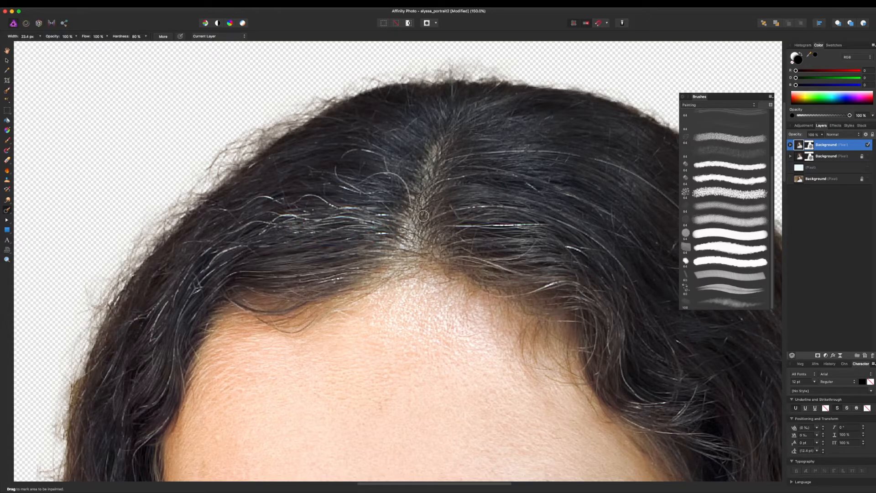
{"action": "scroll", "coordinate": [424, 216], "scroll_direction": "right", "scroll_amount": 8}
{"action": "mouse_move", "coordinate": [270, 225]}
{"action": "left_mouse_down"}
{"action": "mouse_move", "coordinate": [378, 224]}
{"action": "mouse_move", "coordinate": [436, 269]}
{"action": "left_mouse_up"}
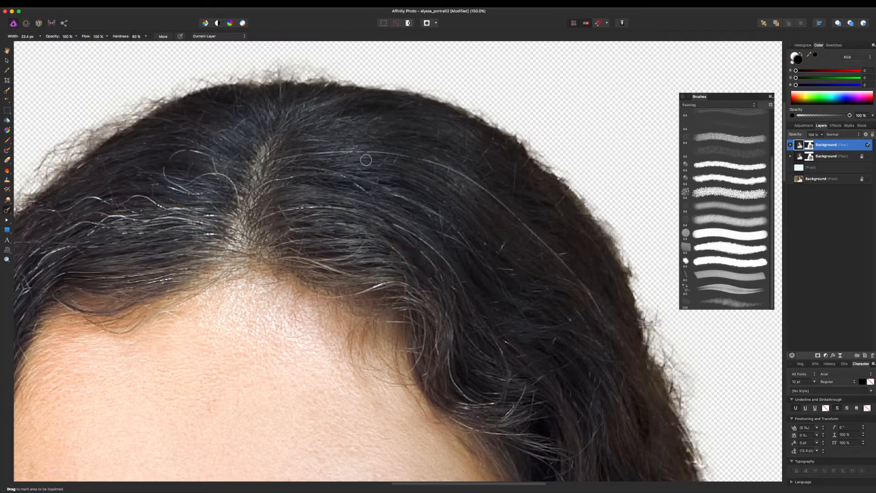
{"action": "mouse_move", "coordinate": [286, 154]}
{"action": "left_mouse_down"}
{"action": "mouse_move", "coordinate": [392, 152]}
{"action": "mouse_move", "coordinate": [465, 175]}
{"action": "mouse_move", "coordinate": [507, 204]}
{"action": "mouse_move", "coordinate": [611, 322]}
{"action": "left_mouse_up"}
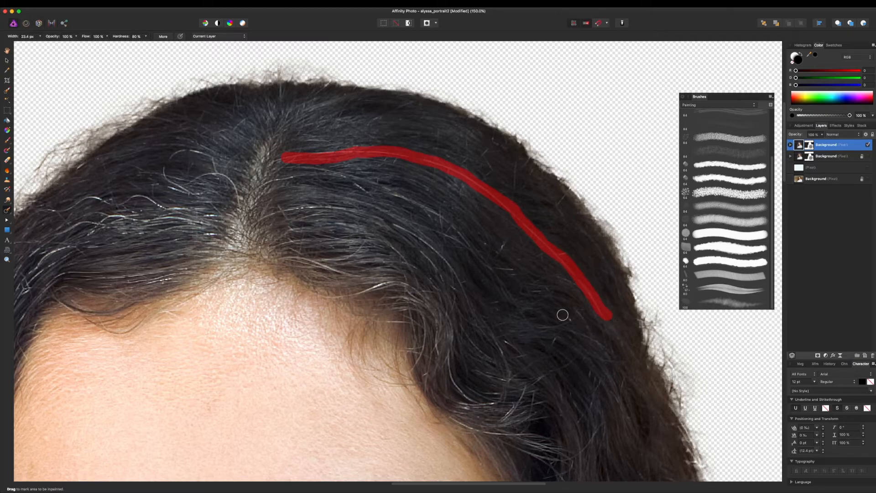
Step: Inpaint the light hairs in the dark waves beside the temple, on the image's right side
{"action": "left_click_drag", "start_coordinate": [470, 278], "coordinate": [396, 142]}
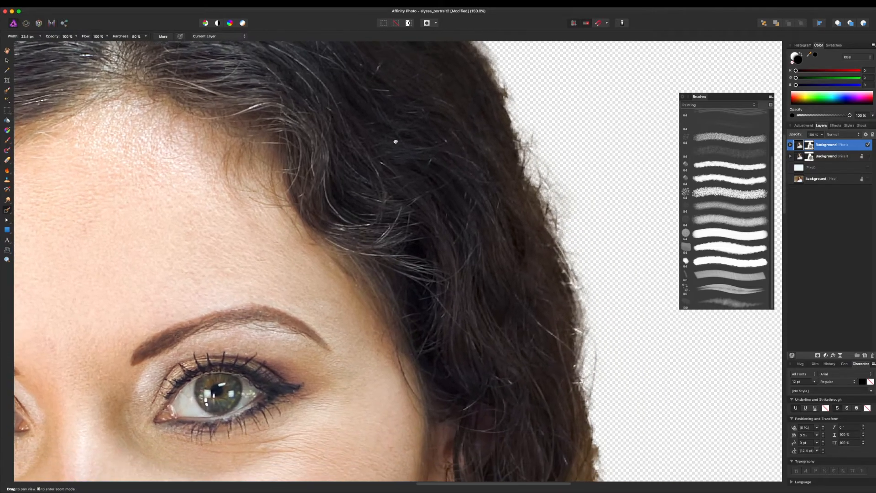
{"action": "mouse_move", "coordinate": [327, 171]}
{"action": "left_mouse_down"}
{"action": "mouse_move", "coordinate": [343, 217]}
{"action": "mouse_move", "coordinate": [380, 228]}
{"action": "left_mouse_up"}
{"action": "left_click_drag", "start_coordinate": [496, 300], "coordinate": [418, 179]}
{"action": "mouse_move", "coordinate": [274, 45]}
{"action": "left_mouse_down"}
{"action": "mouse_move", "coordinate": [491, 297]}
{"action": "mouse_move", "coordinate": [662, 392]}
{"action": "left_mouse_up"}
Step: Inpaint the light strands left of the parting and along that side of the head
{"action": "mouse_move", "coordinate": [374, 221]}
{"action": "left_mouse_down"}
{"action": "mouse_move", "coordinate": [286, 209]}
{"action": "mouse_move", "coordinate": [218, 219]}
{"action": "left_mouse_up"}
{"action": "left_click_drag", "start_coordinate": [381, 237], "coordinate": [274, 228]}
{"action": "mouse_move", "coordinate": [261, 257]}
{"action": "left_mouse_down"}
{"action": "mouse_move", "coordinate": [211, 288]}
{"action": "mouse_move", "coordinate": [183, 360]}
{"action": "left_mouse_up"}
{"action": "mouse_move", "coordinate": [178, 380]}
{"action": "left_mouse_down"}
{"action": "mouse_move", "coordinate": [237, 231]}
{"action": "mouse_move", "coordinate": [181, 302]}
{"action": "left_mouse_up"}
{"action": "left_click_drag", "start_coordinate": [173, 235], "coordinate": [223, 215]}
{"action": "left_click_drag", "start_coordinate": [224, 214], "coordinate": [207, 234]}
{"action": "mouse_move", "coordinate": [196, 375]}
{"action": "left_mouse_down"}
{"action": "mouse_move", "coordinate": [222, 237]}
{"action": "mouse_move", "coordinate": [208, 279]}
{"action": "left_mouse_up"}
{"action": "left_click_drag", "start_coordinate": [213, 261], "coordinate": [194, 249]}
{"action": "mouse_move", "coordinate": [660, 450]}
{"action": "left_mouse_down"}
{"action": "mouse_move", "coordinate": [383, 252]}
{"action": "mouse_move", "coordinate": [599, 431]}
{"action": "left_mouse_up"}
{"action": "left_click", "coordinate": [384, 252]}
{"action": "left_click_drag", "start_coordinate": [479, 402], "coordinate": [309, 69]}
{"action": "left_click_drag", "start_coordinate": [411, 115], "coordinate": [495, 382]}
{"action": "mouse_move", "coordinate": [531, 252]}
{"action": "left_mouse_down"}
{"action": "mouse_move", "coordinate": [456, 255]}
{"action": "mouse_move", "coordinate": [650, 238]}
{"action": "left_mouse_up"}
{"action": "left_click_drag", "start_coordinate": [433, 241], "coordinate": [395, 254]}
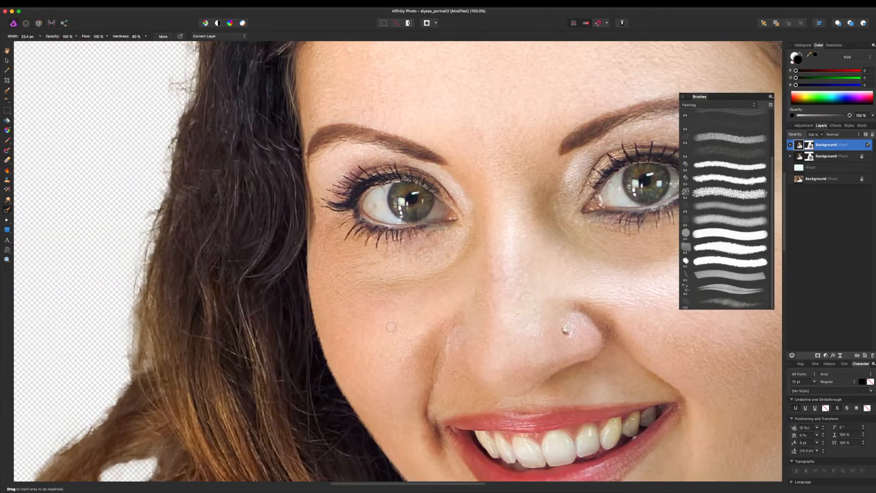
Step: Inpaint the remaining light strand curving right of the parting and a short patch left of it
{"action": "scroll", "coordinate": [395, 254], "scroll_direction": "down", "scroll_amount": 5}
{"action": "scroll", "coordinate": [395, 254], "scroll_direction": "down", "scroll_amount": 10}
{"action": "scroll", "coordinate": [395, 254], "scroll_direction": "up", "scroll_amount": 20}
{"action": "left_click_drag", "start_coordinate": [342, 196], "coordinate": [505, 290]}
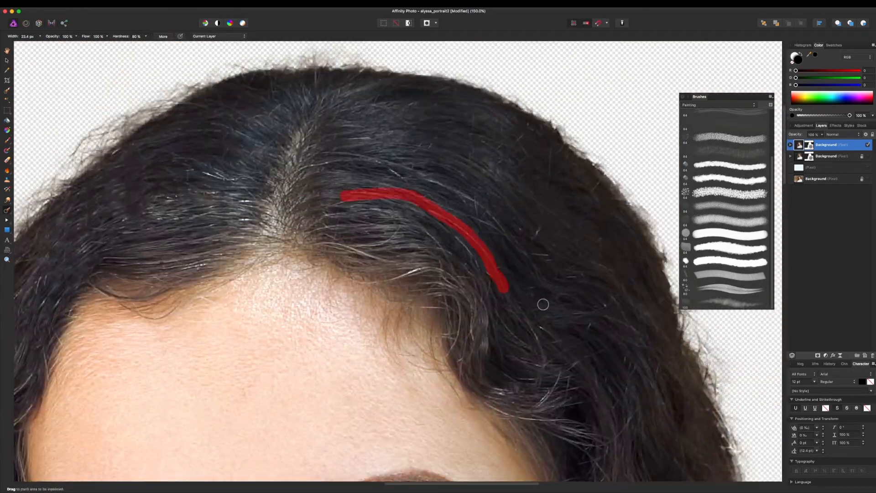
{"action": "scroll", "coordinate": [515, 303], "scroll_direction": "up", "scroll_amount": 1}
{"action": "left_click_drag", "start_coordinate": [119, 235], "coordinate": [194, 235]}
{"action": "scroll", "coordinate": [395, 254], "scroll_direction": "down", "scroll_amount": 10}
{"action": "scroll", "coordinate": [395, 254], "scroll_direction": "up", "scroll_amount": 10}
{"action": "scroll", "coordinate": [377, 199], "scroll_direction": "down", "scroll_amount": 8}
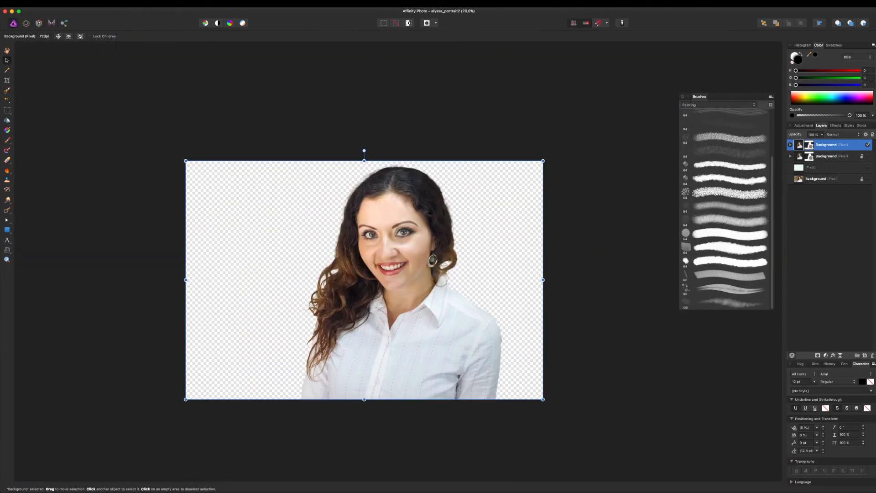
Step: Switch to Affinity Designer, paste the portrait cutout and scale it to about 837 px wide over the orange circle
{"action": "mouse_move", "coordinate": [682, 486]}
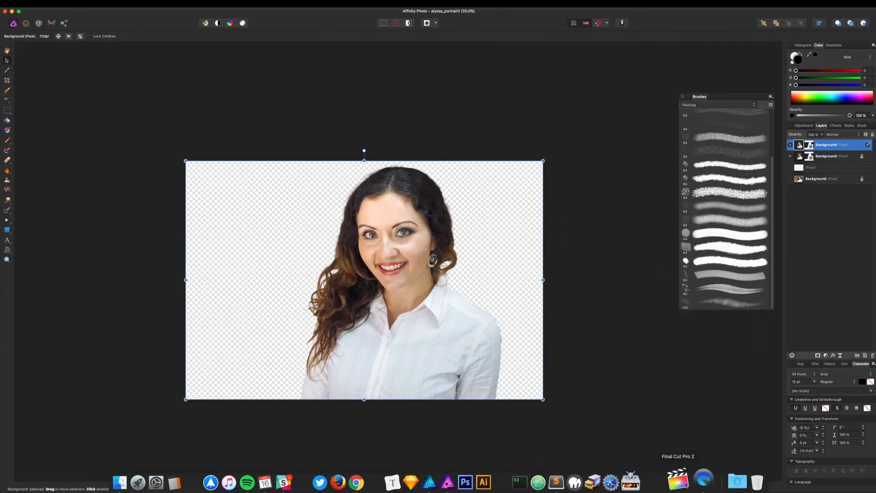
{"action": "left_click", "coordinate": [429, 482]}
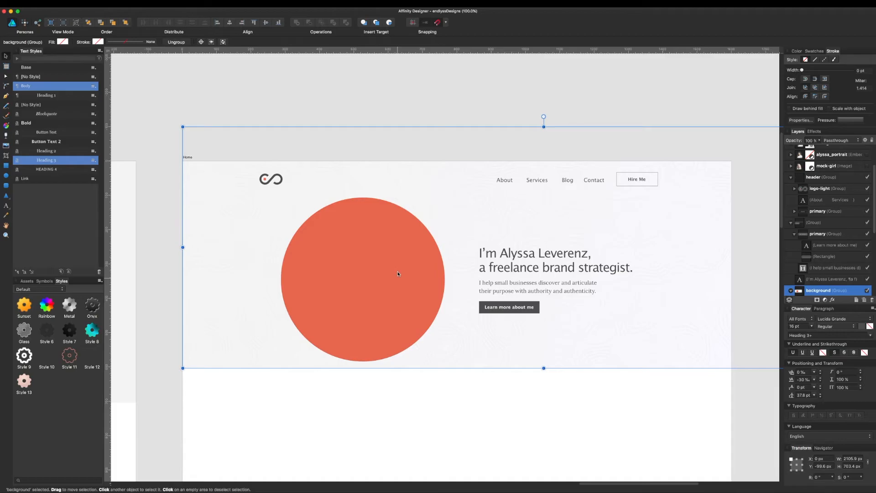
{"action": "key", "text": "super+v"}
{"action": "key", "text": "super+minus"}
{"action": "key", "text": "super+minus"}
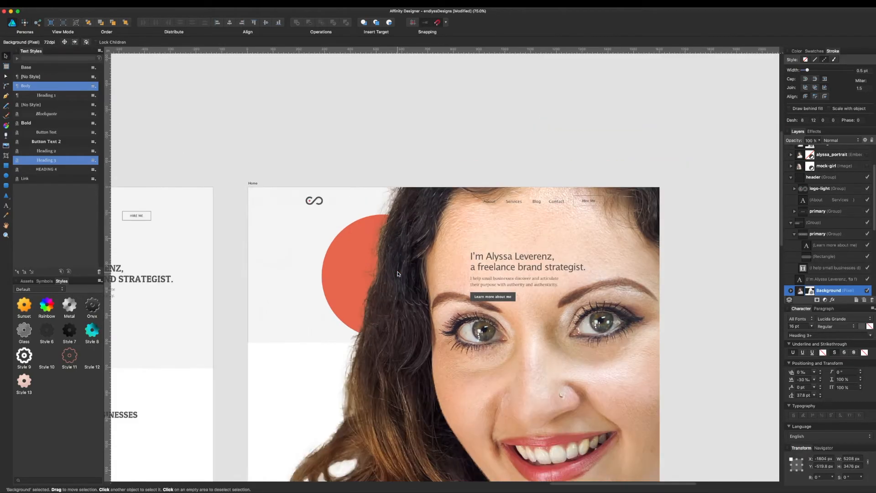
{"action": "left_click_drag", "start_coordinate": [671, 195], "coordinate": [498, 311]}
{"action": "left_click_drag", "start_coordinate": [439, 447], "coordinate": [507, 333]}
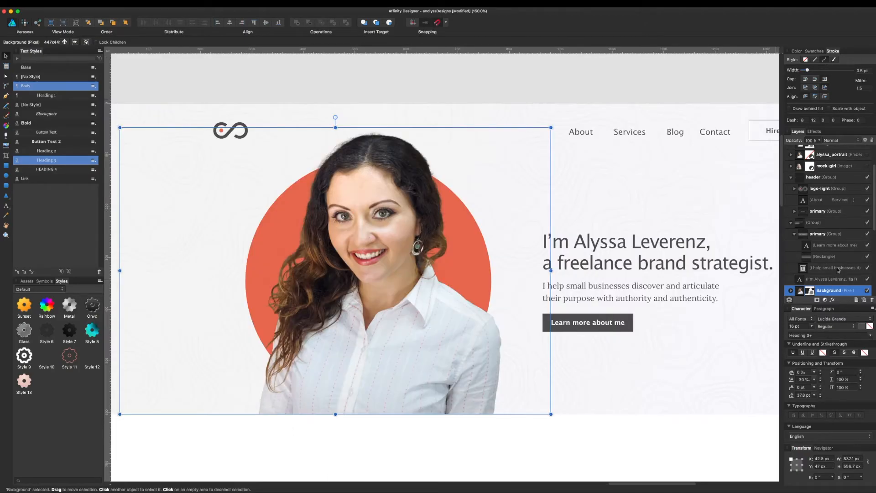
Step: Move the pasted Background layer to the top of the Home artboard's layer stack
{"action": "scroll", "coordinate": [847, 223], "scroll_direction": "up", "scroll_amount": 3}
{"action": "scroll", "coordinate": [842, 216], "scroll_direction": "down", "scroll_amount": 2}
{"action": "left_click_drag", "start_coordinate": [837, 290], "coordinate": [831, 195]}
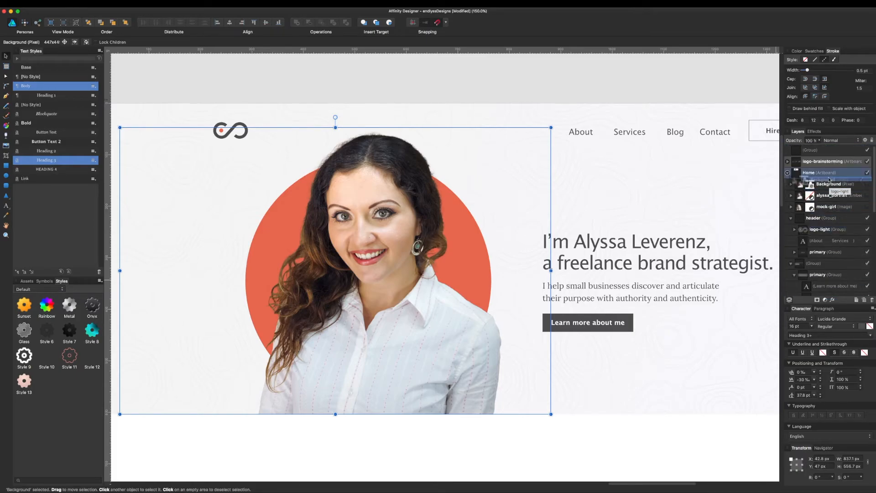
Step: Compare the new portrait with the earlier Background version by switching the visibility of both layers
{"action": "left_click", "coordinate": [867, 185]}
{"action": "left_click", "coordinate": [868, 196]}
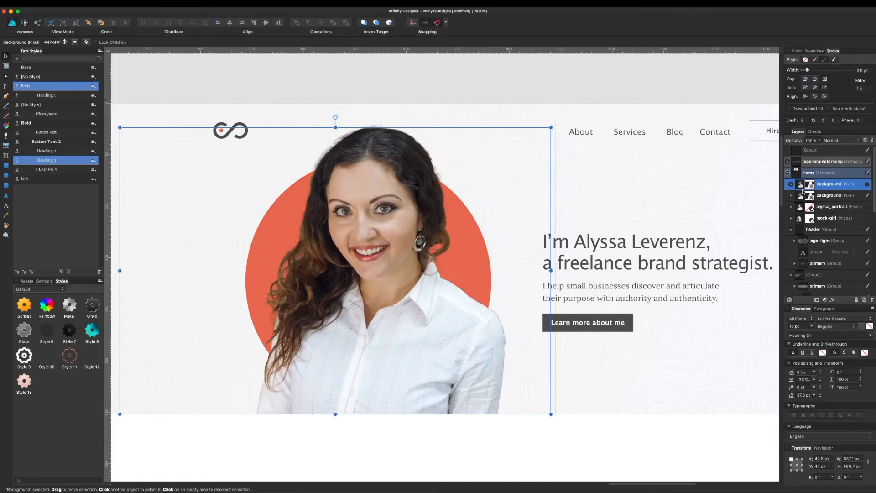
{"action": "left_click", "coordinate": [791, 185]}
{"action": "left_click", "coordinate": [792, 185]}
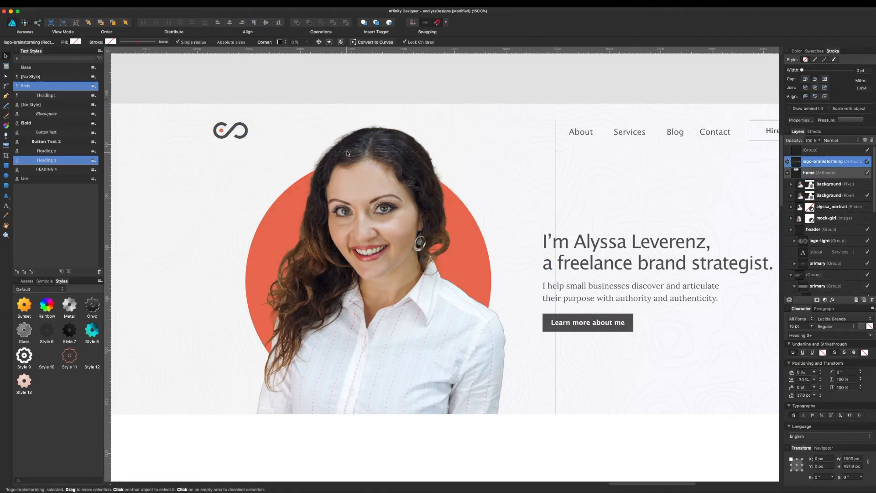
{"action": "left_click", "coordinate": [868, 196]}
{"action": "left_click", "coordinate": [868, 195]}
Step: Compare the embedded portrait with the two Background versions by hiding and showing each layer in turn
{"action": "left_click", "coordinate": [867, 199]}
{"action": "left_click", "coordinate": [867, 207]}
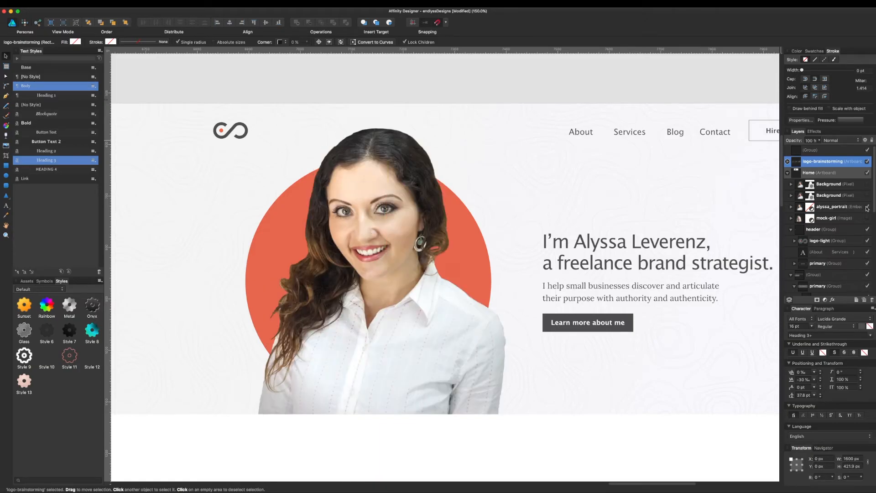
{"action": "left_click", "coordinate": [867, 207]}
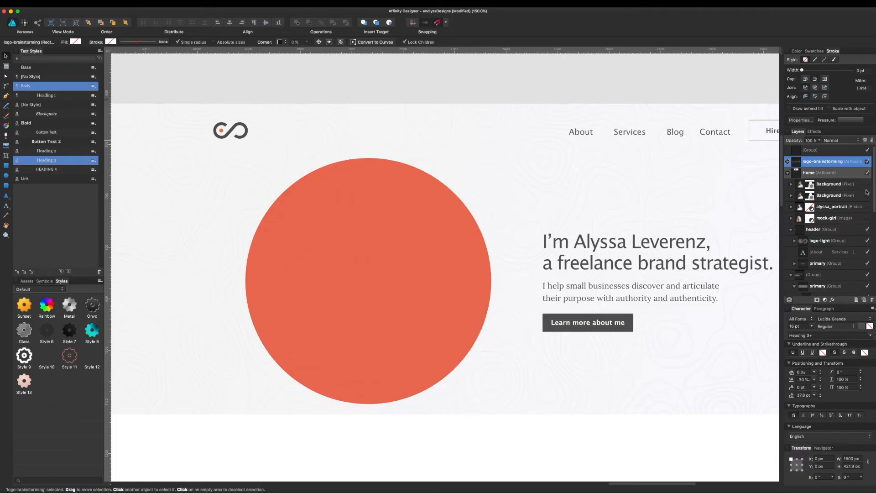
{"action": "left_click", "coordinate": [867, 184]}
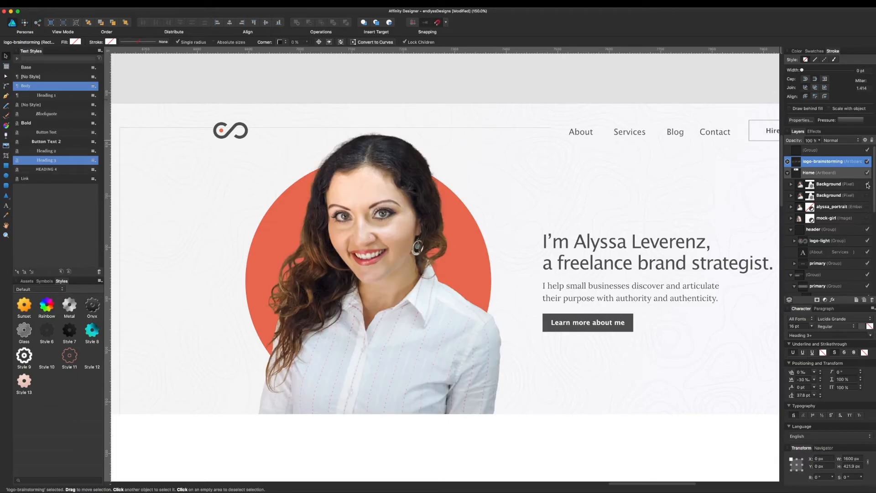
{"action": "left_click", "coordinate": [868, 196]}
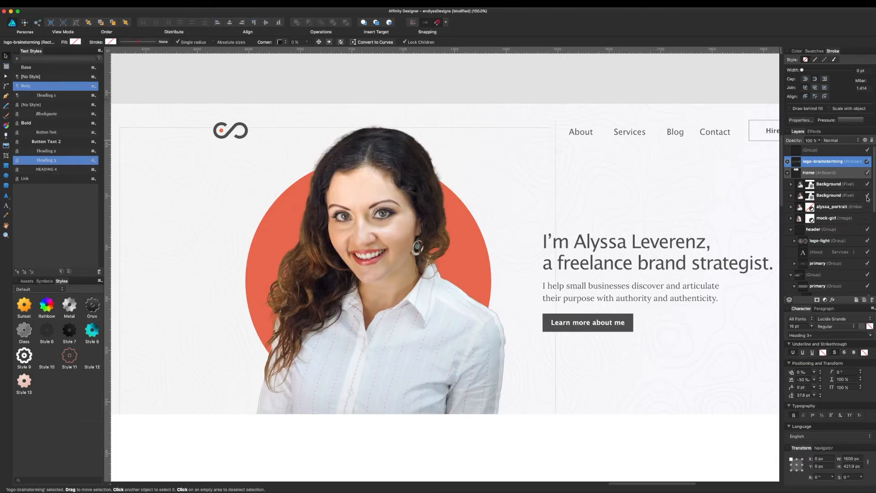
Step: Compare the two Background portrait versions and the embedded portrait one at a time, leaving only the top Background layer shown
{"action": "left_click", "coordinate": [868, 196]}
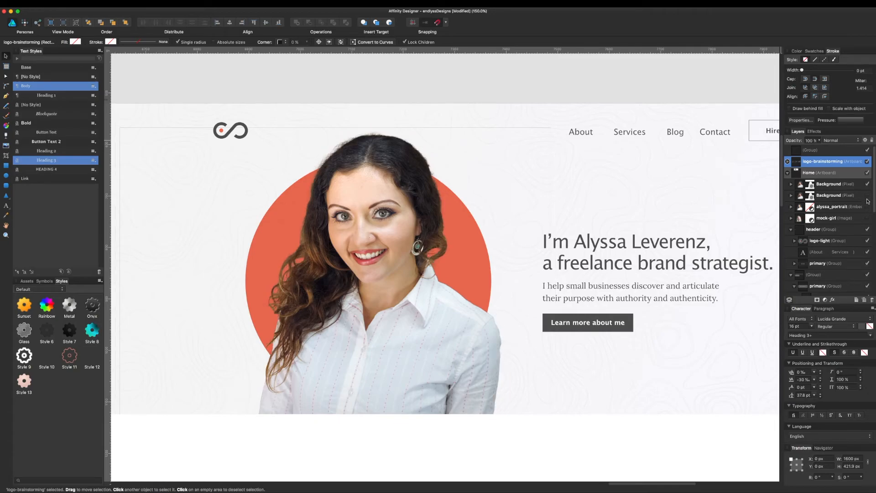
{"action": "left_click", "coordinate": [868, 185]}
{"action": "left_click", "coordinate": [867, 206]}
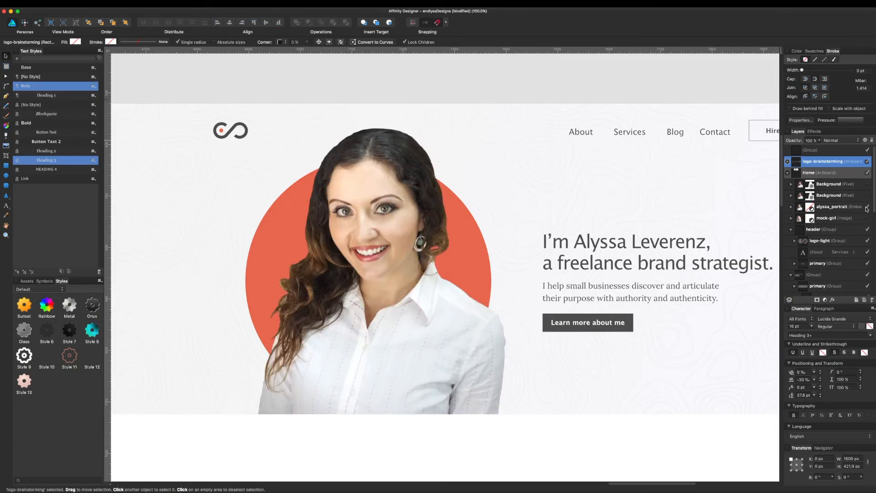
{"action": "left_click", "coordinate": [867, 207]}
{"action": "left_click", "coordinate": [867, 197]}
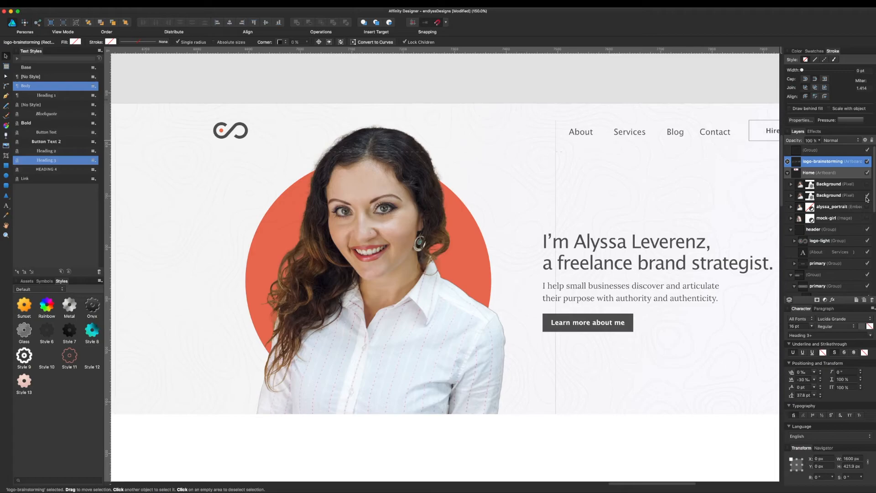
{"action": "left_click", "coordinate": [868, 196]}
{"action": "left_click", "coordinate": [868, 185]}
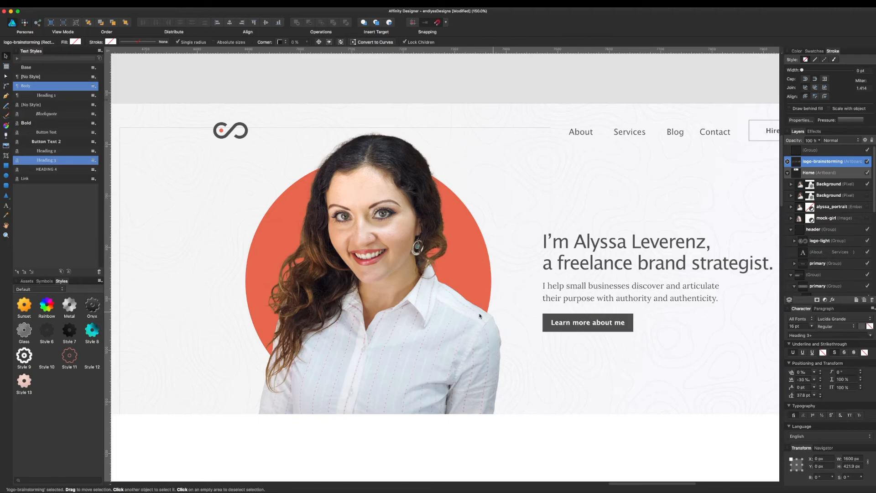
Step: Examine the portrait's hair, face and shirt edges against the orange circle, both close up and in the full page layout
{"action": "scroll", "coordinate": [408, 323], "scroll_direction": "down", "scroll_amount": 2}
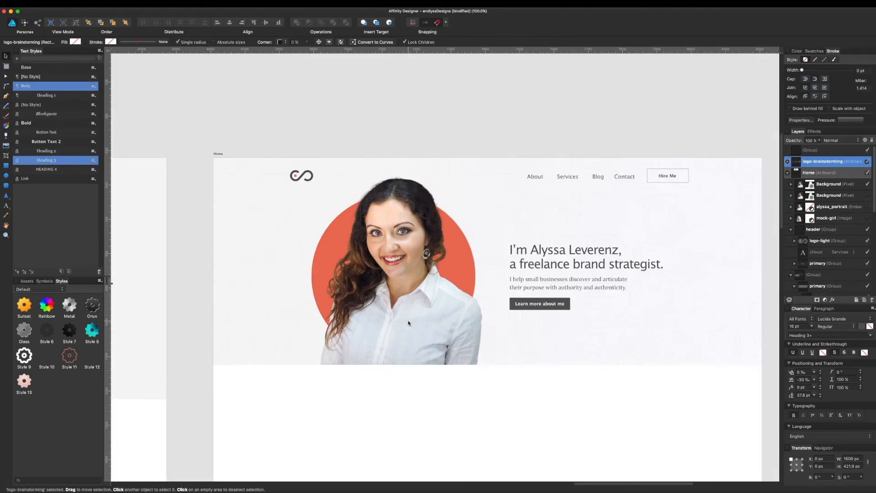
{"action": "scroll", "coordinate": [409, 323], "scroll_direction": "up", "scroll_amount": 4}
{"action": "scroll", "coordinate": [408, 323], "scroll_direction": "up", "scroll_amount": 2}
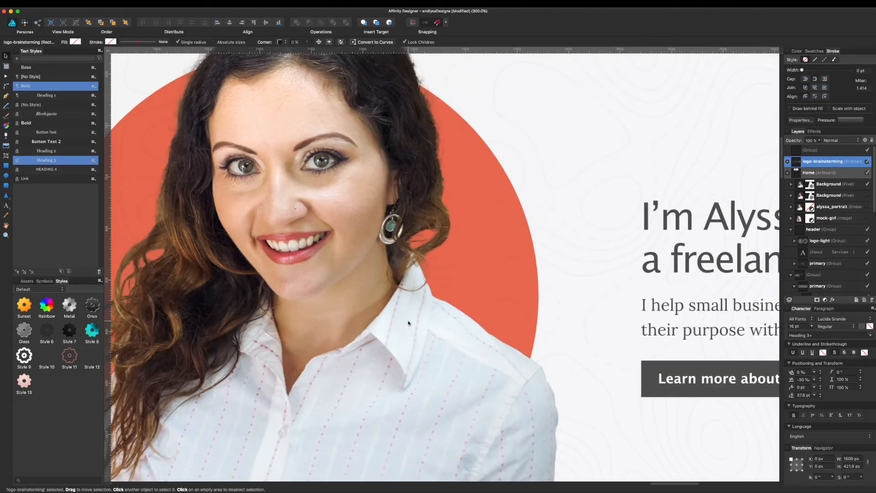
{"action": "left_click_drag", "start_coordinate": [331, 273], "coordinate": [464, 263]}
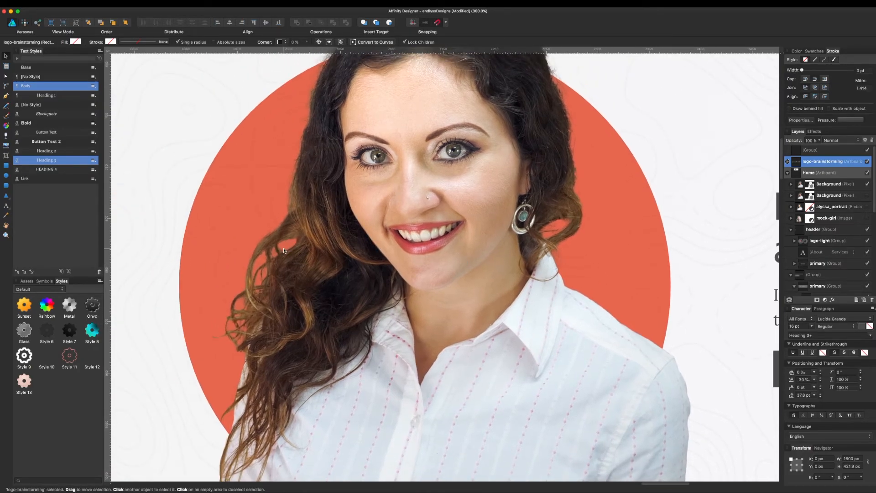
{"action": "key", "text": "super+minus"}
{"action": "key", "text": "super+minus"}
{"action": "key", "text": "super+minus"}
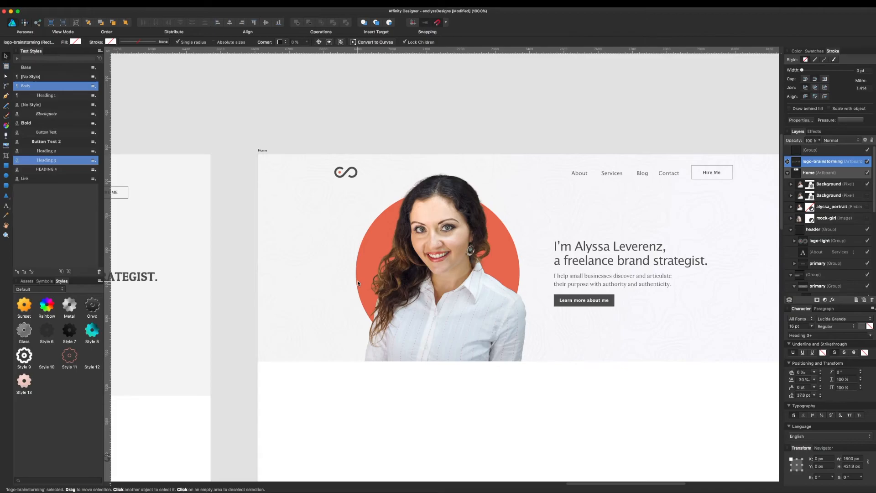
{"action": "left_click_drag", "start_coordinate": [506, 273], "coordinate": [466, 286]}
{"action": "key", "text": "super+plus"}
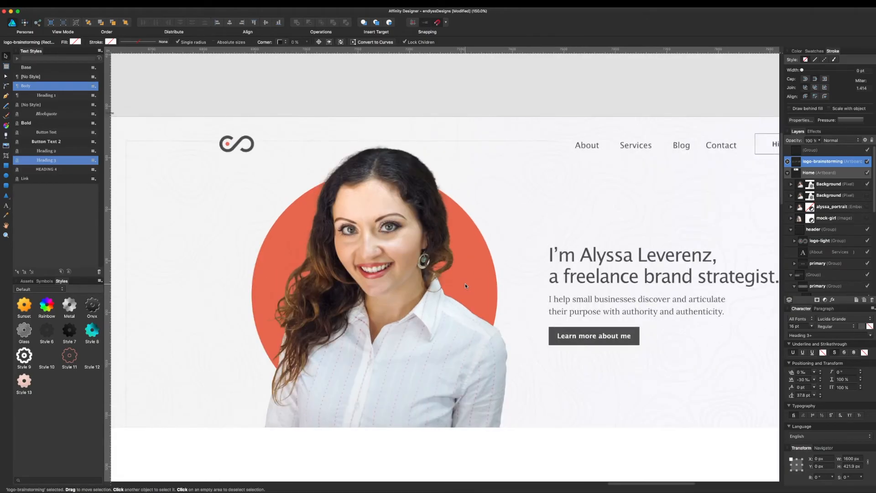
Step: Alternate between the upper and lower Background portraits several times to compare the retouched cutout with the older one
{"action": "left_click", "coordinate": [868, 191]}
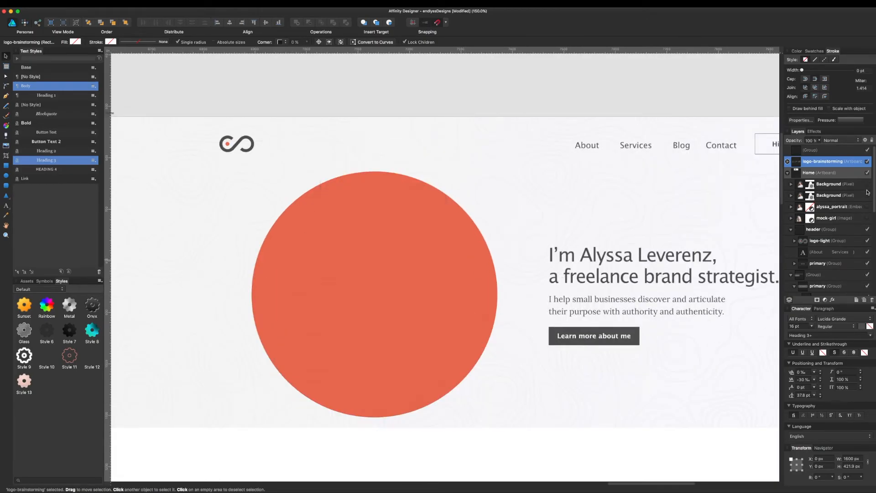
{"action": "left_click", "coordinate": [869, 196]}
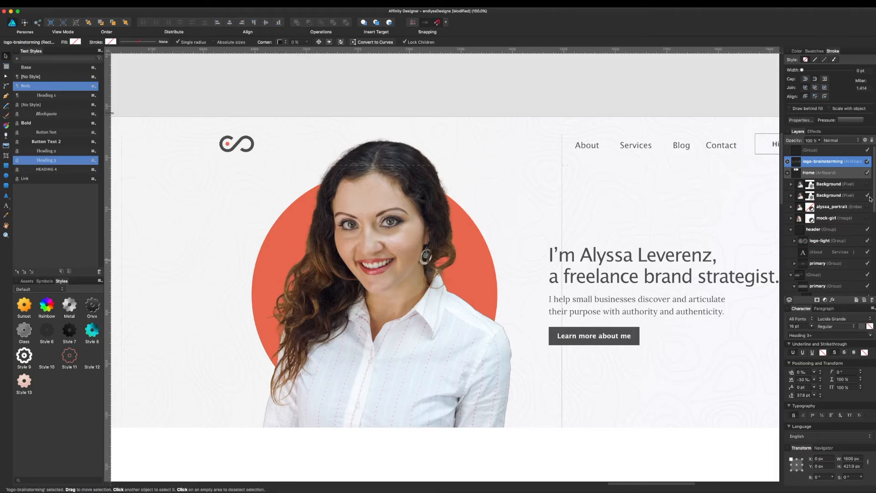
{"action": "left_click", "coordinate": [869, 196]}
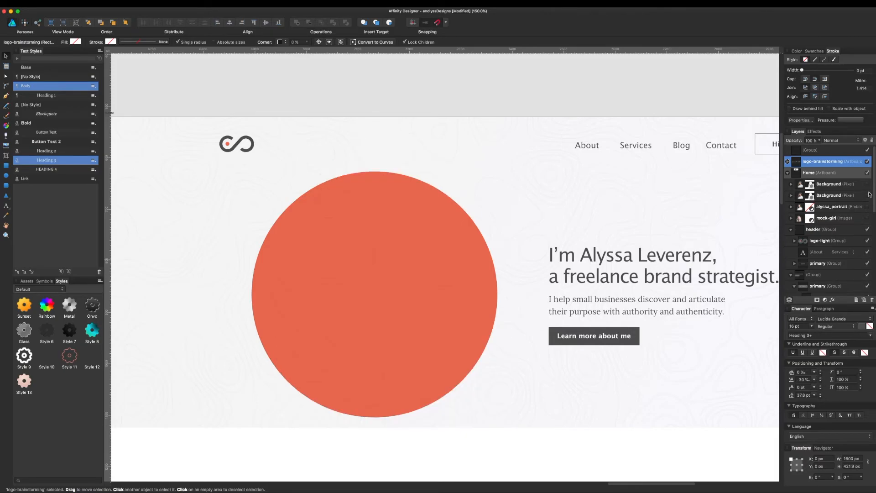
{"action": "left_click", "coordinate": [868, 186]}
{"action": "left_click", "coordinate": [868, 185]}
{"action": "left_click", "coordinate": [869, 196]}
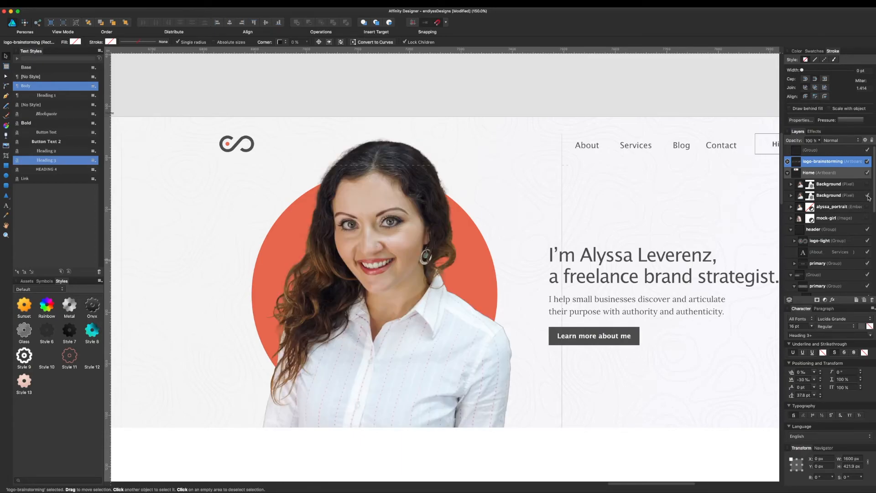
{"action": "left_click", "coordinate": [869, 196]}
{"action": "left_click", "coordinate": [868, 185]}
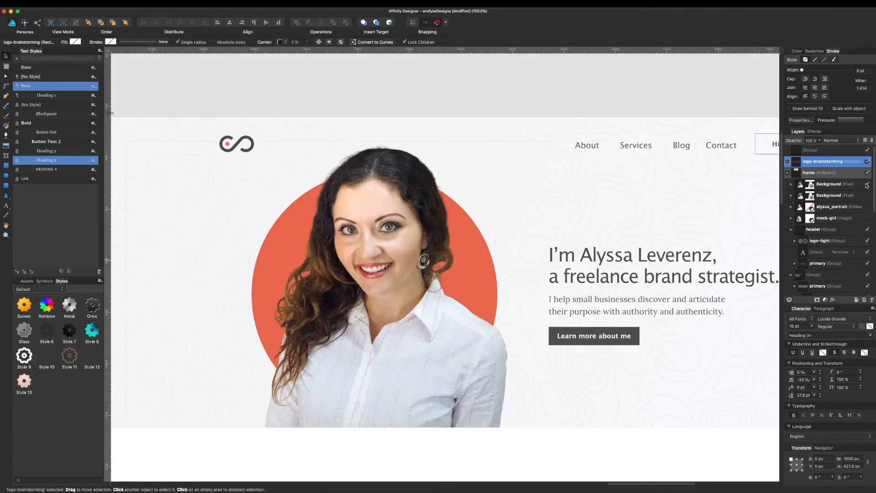
{"action": "left_click", "coordinate": [867, 185]}
{"action": "left_click", "coordinate": [868, 208]}
{"action": "left_click", "coordinate": [869, 206]}
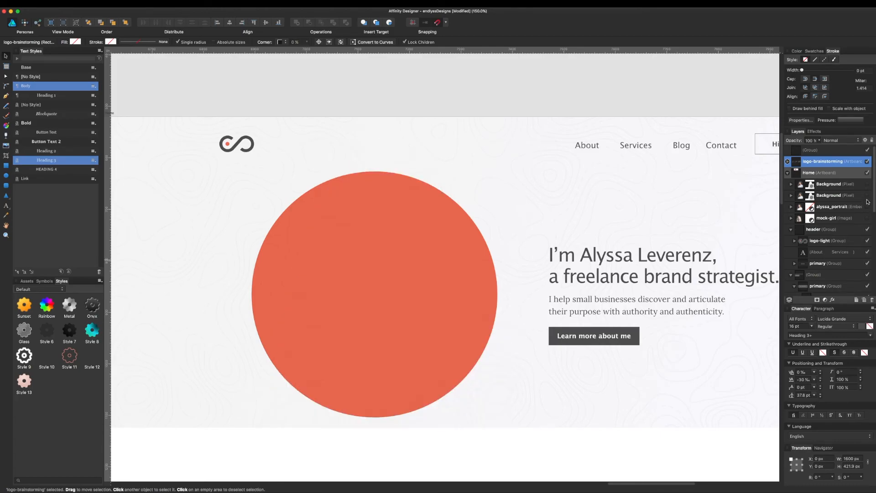
{"action": "left_click", "coordinate": [868, 196]}
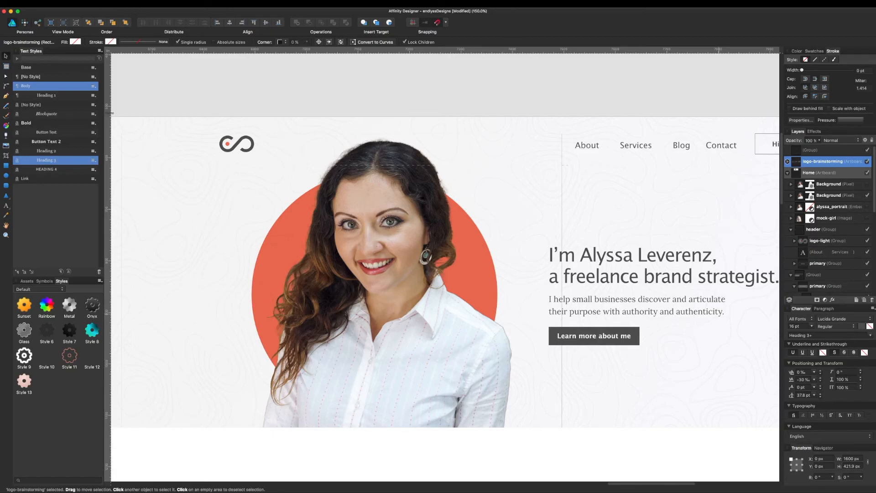
{"action": "left_click", "coordinate": [868, 197]}
{"action": "left_click", "coordinate": [868, 184]}
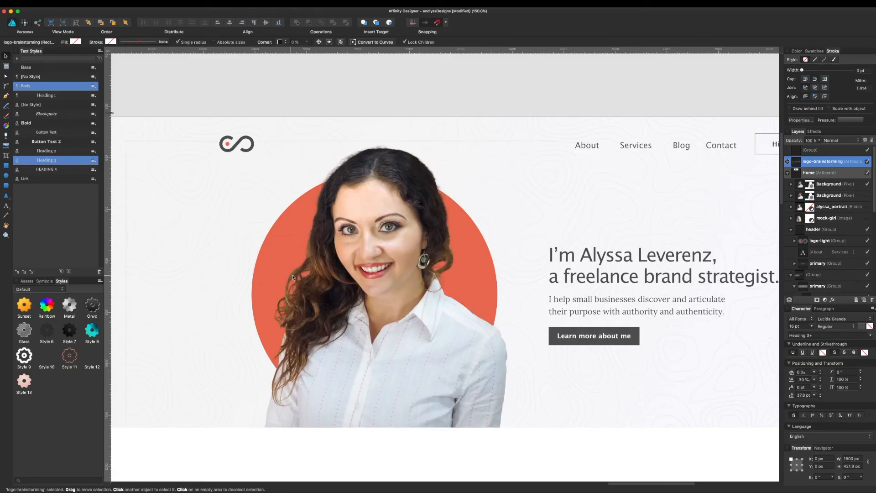
Step: Switch to Affinity Photo and paint white on the top Background layer's mask over the gaps in the hair curls
{"action": "left_click", "coordinate": [343, 278]}
{"action": "key", "text": "super+Tab"}
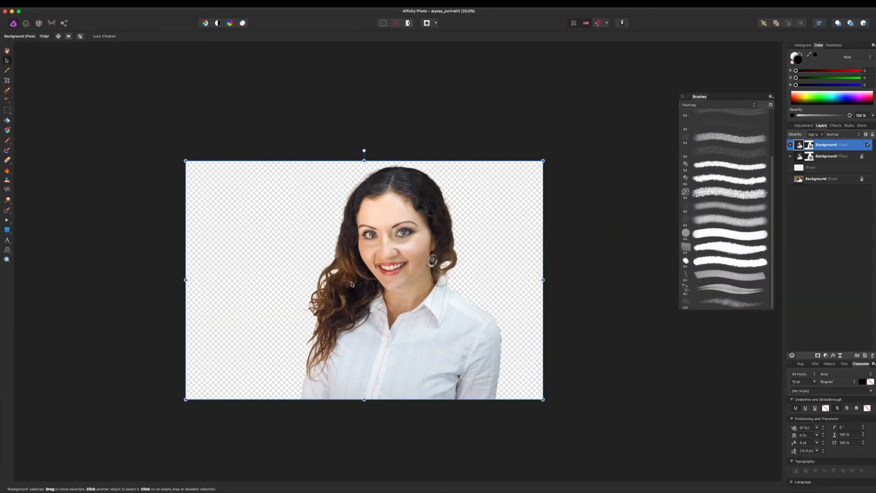
{"action": "key", "text": "super+equal"}
{"action": "key", "text": "super+equal"}
{"action": "key", "text": "super+equal"}
{"action": "left_click_drag", "start_coordinate": [205, 285], "coordinate": [487, 243]}
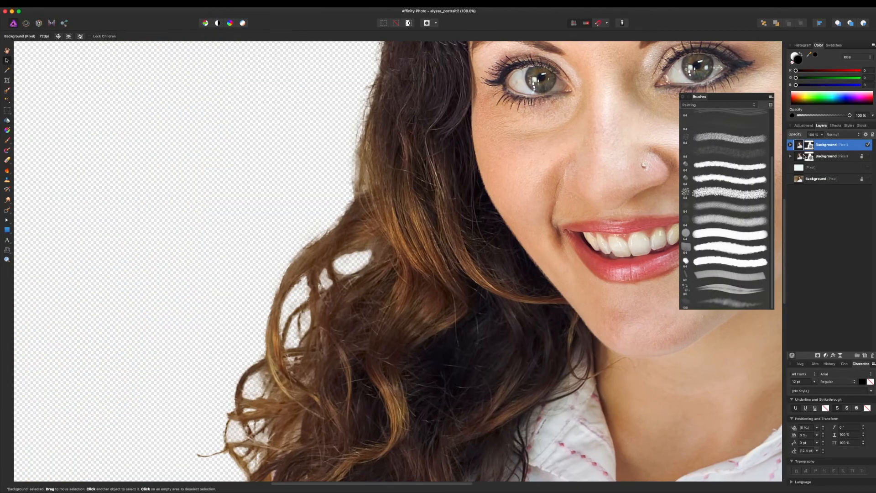
{"action": "left_click", "coordinate": [809, 145]}
{"action": "key", "text": "b"}
{"action": "key", "text": "x"}
{"action": "mouse_move", "coordinate": [360, 258]}
{"action": "left_mouse_down"}
{"action": "mouse_move", "coordinate": [319, 283]}
{"action": "mouse_move", "coordinate": [297, 325]}
{"action": "left_mouse_up"}
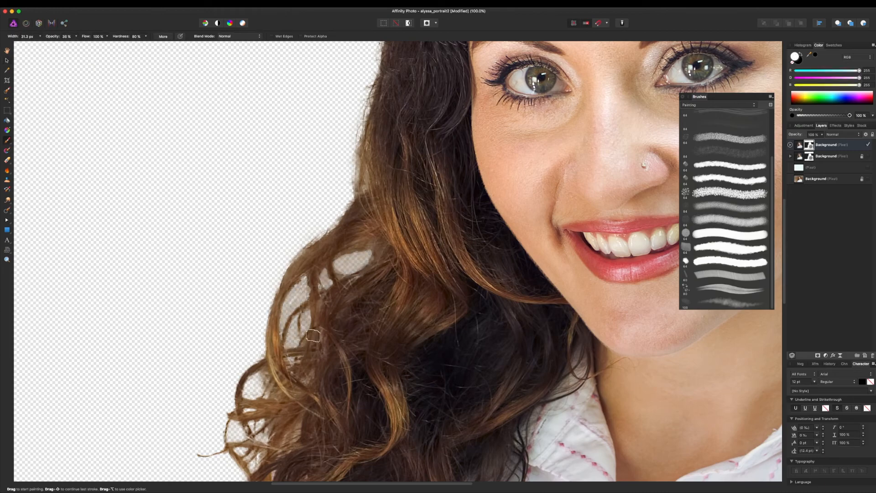
{"action": "scroll", "coordinate": [388, 327], "scroll_direction": "down", "scroll_amount": 8}
{"action": "scroll", "coordinate": [420, 322], "scroll_direction": "up", "scroll_amount": 6}
{"action": "key", "text": "super+0"}
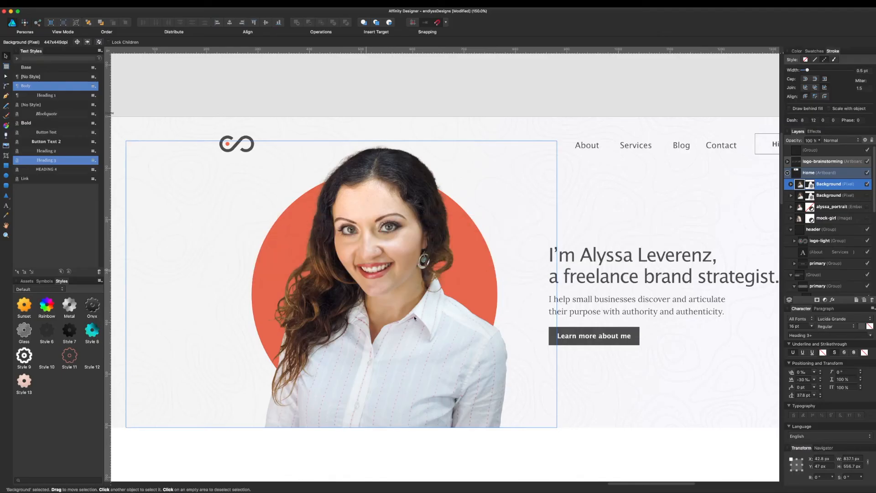
Step: Switch to Affinity Designer, paste the revised cutout about 837 px wide over the orange circle, and hide the previous Background layer
{"action": "key", "text": "super+v"}
{"action": "left_click_drag", "start_coordinate": [522, 306], "coordinate": [460, 263]}
{"action": "left_click_drag", "start_coordinate": [436, 251], "coordinate": [438, 276]}
{"action": "left_click_drag", "start_coordinate": [406, 252], "coordinate": [402, 249]}
{"action": "key", "text": "super+plus"}
{"action": "key", "text": "super+plus"}
{"action": "key", "text": "super+plus"}
{"action": "key", "text": "super+plus"}
{"action": "key", "text": "super+plus"}
{"action": "left_click", "coordinate": [868, 196]}
{"action": "scroll", "coordinate": [447, 251], "scroll_direction": "down", "scroll_amount": 1}
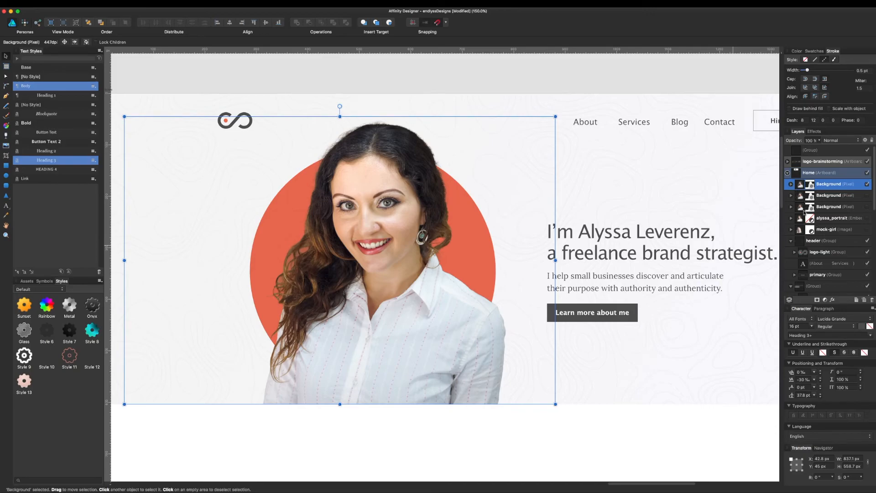
Step: Hide the orange ellipse to check the cutout against the plain page background, and show the ellipse again
{"action": "scroll", "coordinate": [805, 210], "scroll_direction": "down", "scroll_amount": 10}
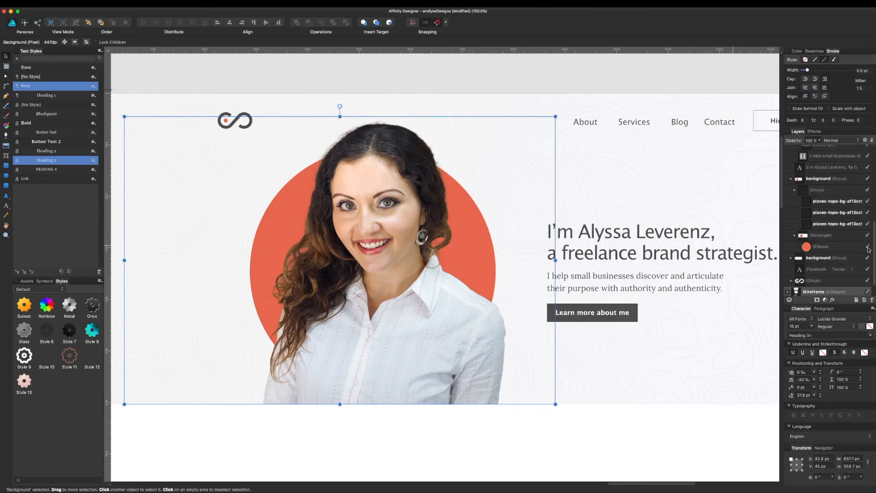
{"action": "left_click", "coordinate": [868, 247]}
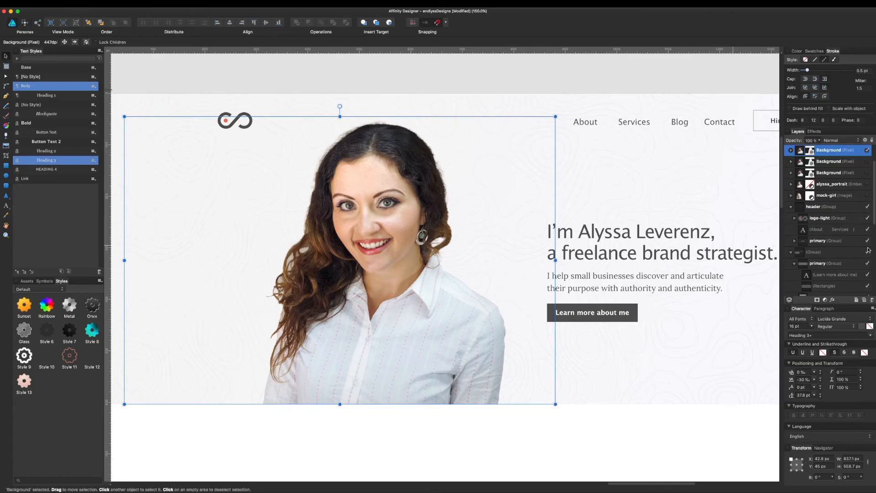
{"action": "left_click", "coordinate": [869, 251]}
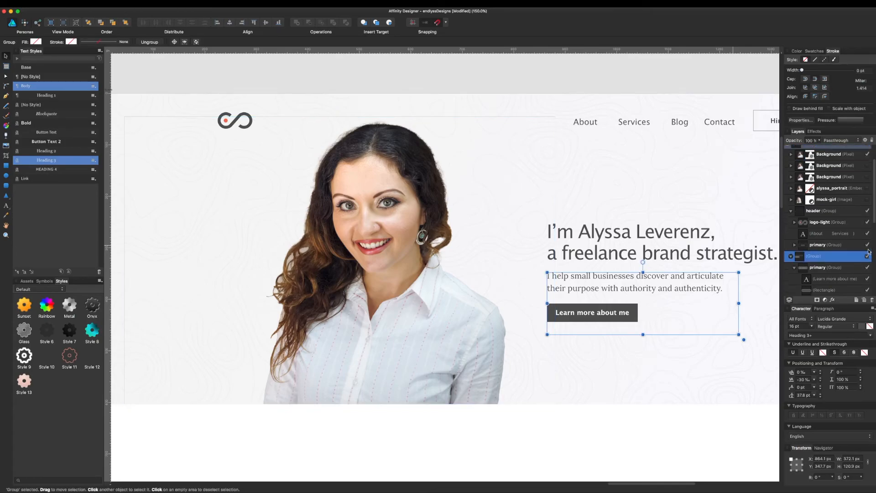
{"action": "scroll", "coordinate": [868, 235], "scroll_direction": "down", "scroll_amount": 3}
{"action": "scroll", "coordinate": [868, 231], "scroll_direction": "up", "scroll_amount": 3}
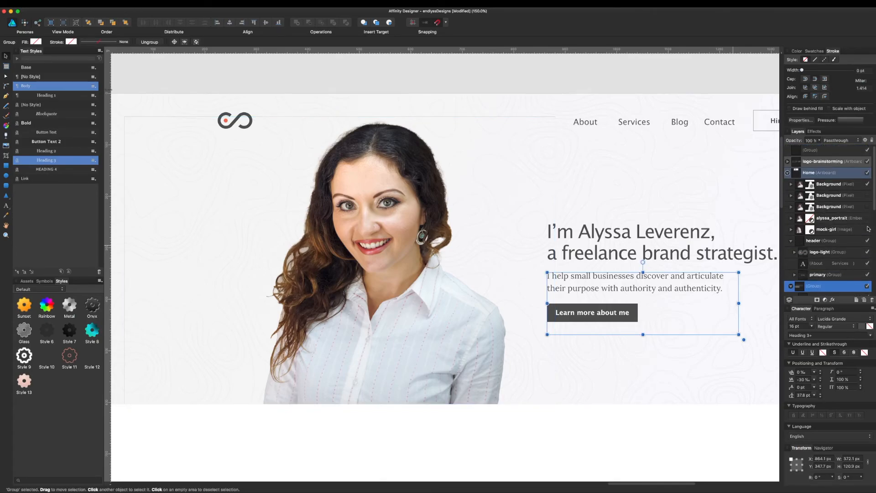
{"action": "scroll", "coordinate": [864, 243], "scroll_direction": "down", "scroll_amount": 5}
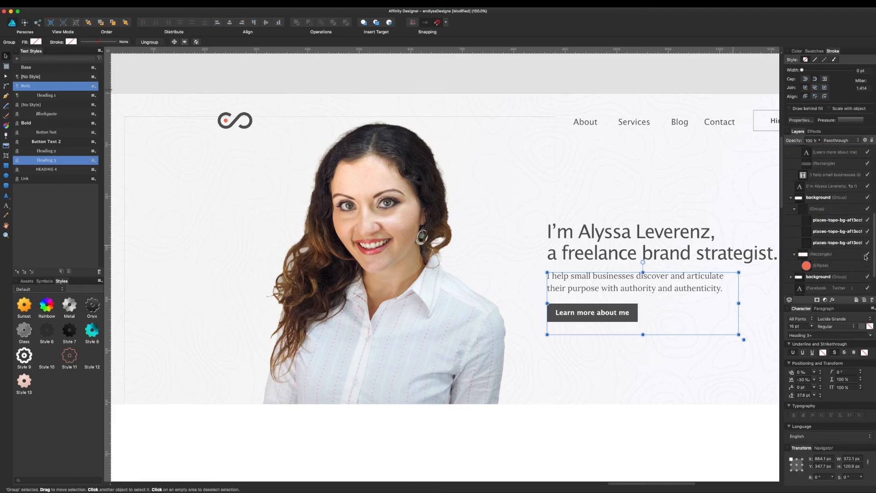
{"action": "left_click", "coordinate": [868, 266]}
{"action": "left_click", "coordinate": [609, 424]}
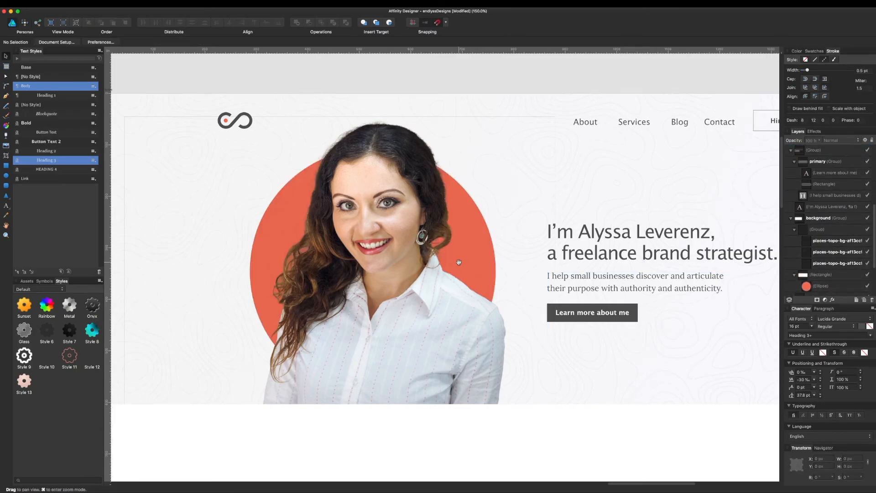
Step: Paint out the faint border line around the top Background portrait on its mask with an 86 px brush in the Pixel persona
{"action": "left_click_drag", "start_coordinate": [458, 262], "coordinate": [469, 262]}
{"action": "left_click", "coordinate": [433, 263]}
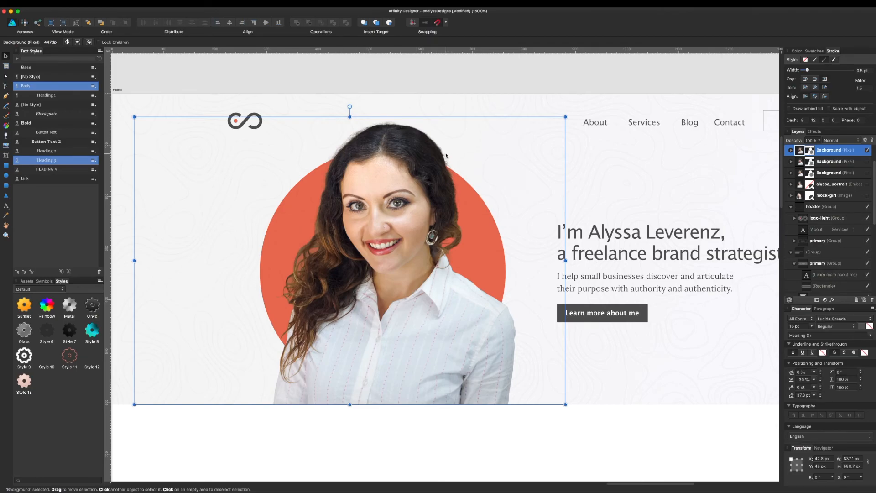
{"action": "left_click", "coordinate": [464, 99]}
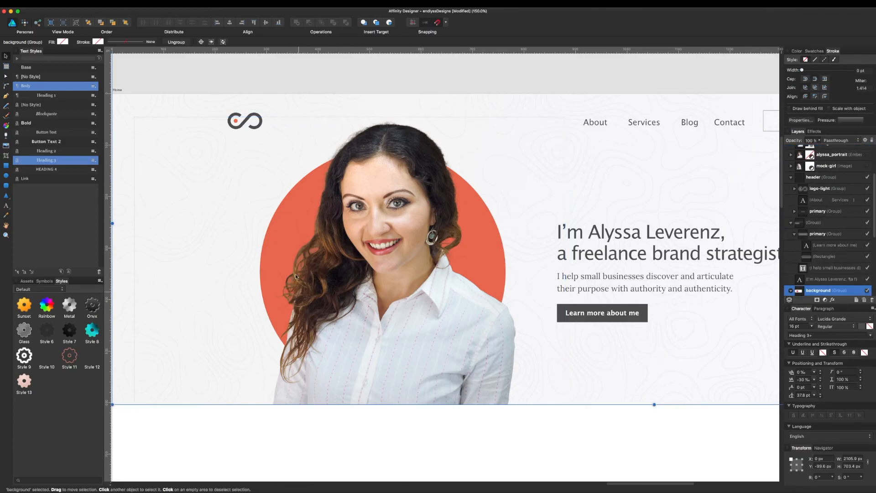
{"action": "scroll", "coordinate": [308, 280], "scroll_direction": "left", "scroll_amount": 1}
{"action": "left_click", "coordinate": [446, 322]}
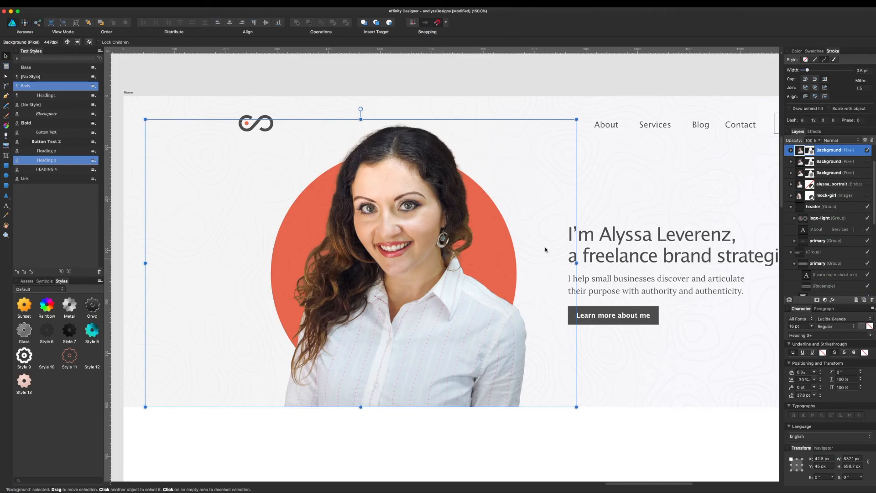
{"action": "left_click", "coordinate": [559, 90]}
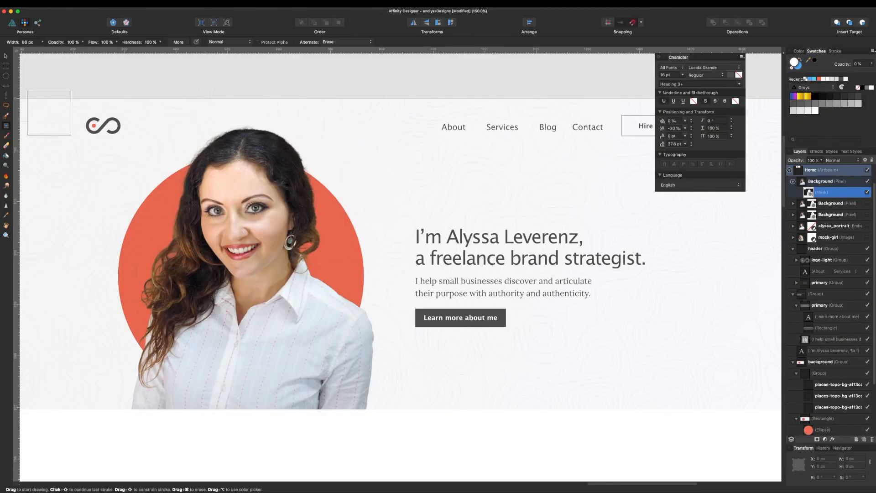
{"action": "left_click_drag", "start_coordinate": [57, 123], "coordinate": [161, 102]}
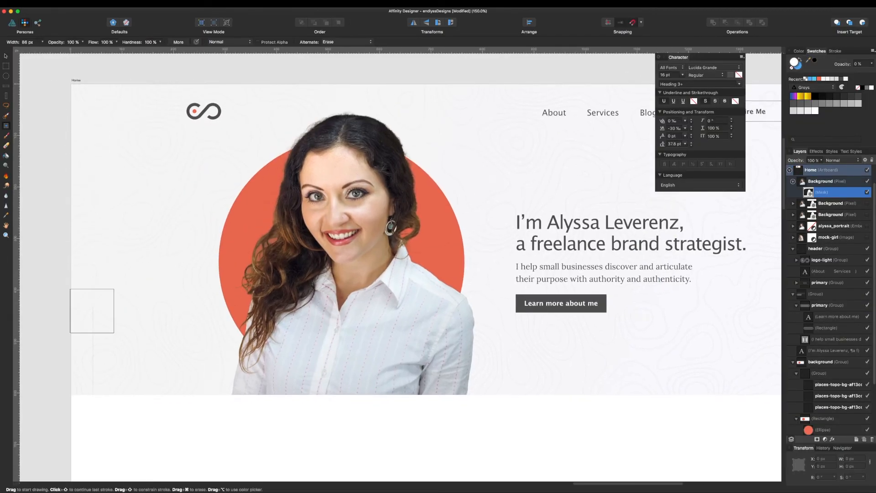
{"action": "key", "text": "v"}
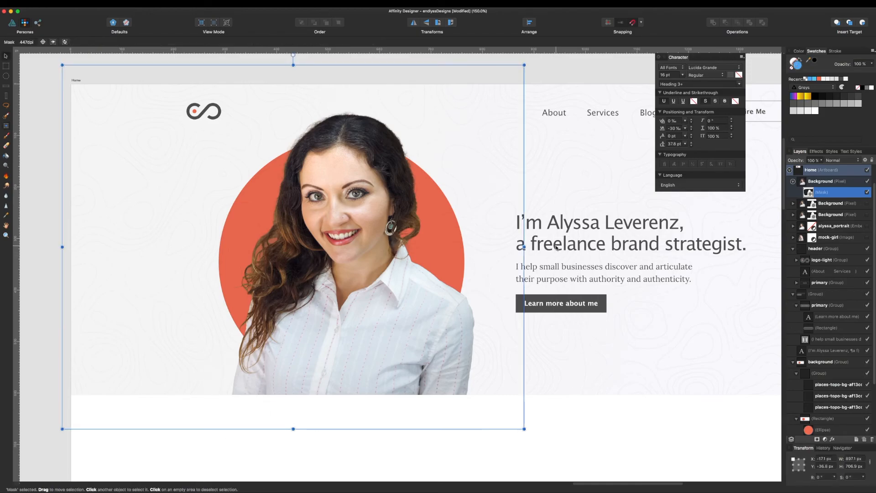
{"action": "left_click_drag", "start_coordinate": [589, 305], "coordinate": [516, 322]}
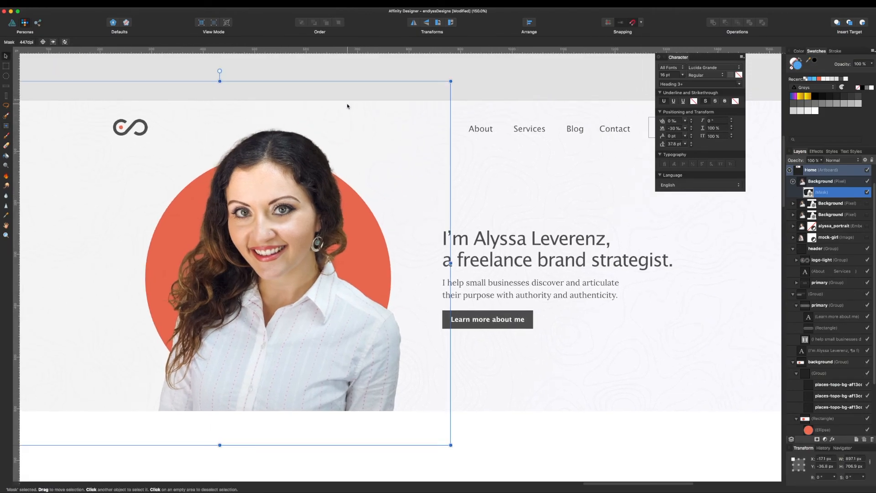
Step: Save the document and return to the Designer persona with nothing selected
{"action": "key", "text": "super+s"}
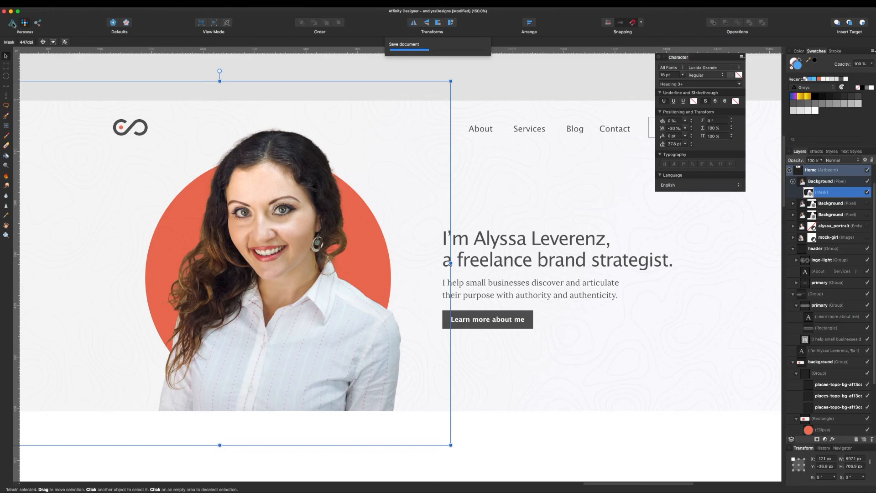
{"action": "left_click", "coordinate": [11, 23]}
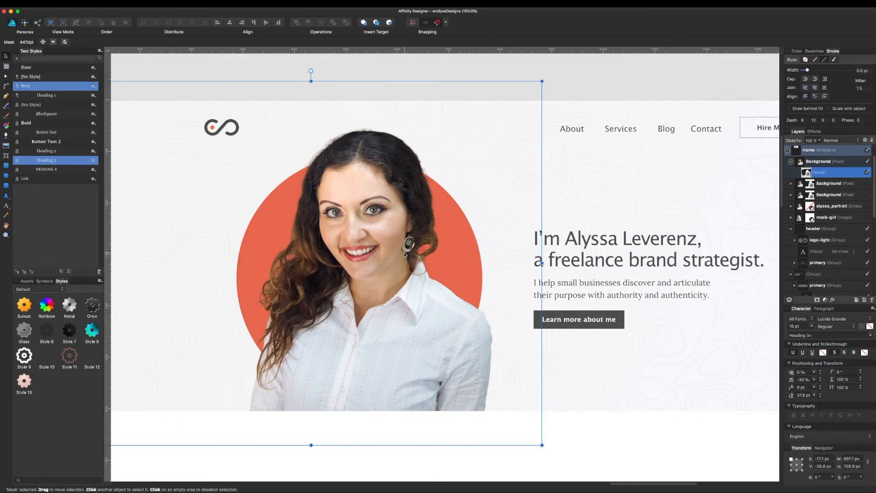
{"action": "left_click", "coordinate": [604, 88]}
{"action": "scroll", "coordinate": [594, 90], "scroll_direction": "right", "scroll_amount": 2}
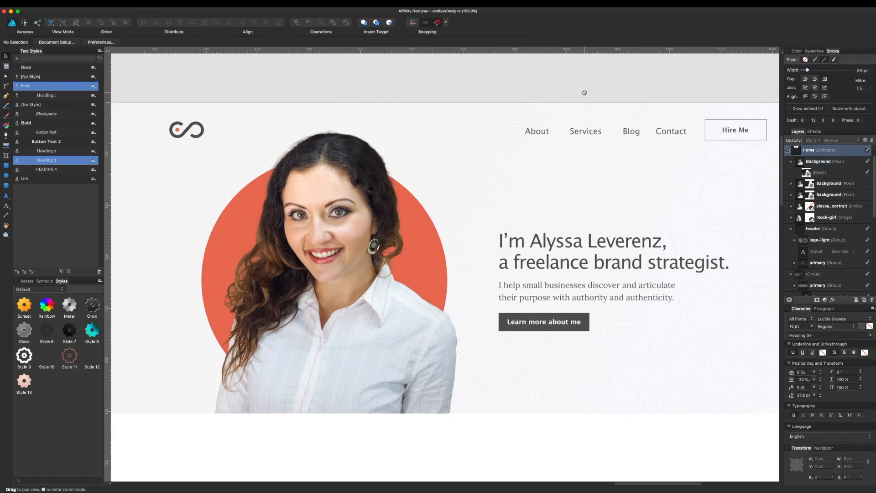
Step: Compare the two upper Background portrait cutouts by toggling their visibility, leaving the top one hidden and the second one shown
{"action": "key", "text": "super+1"}
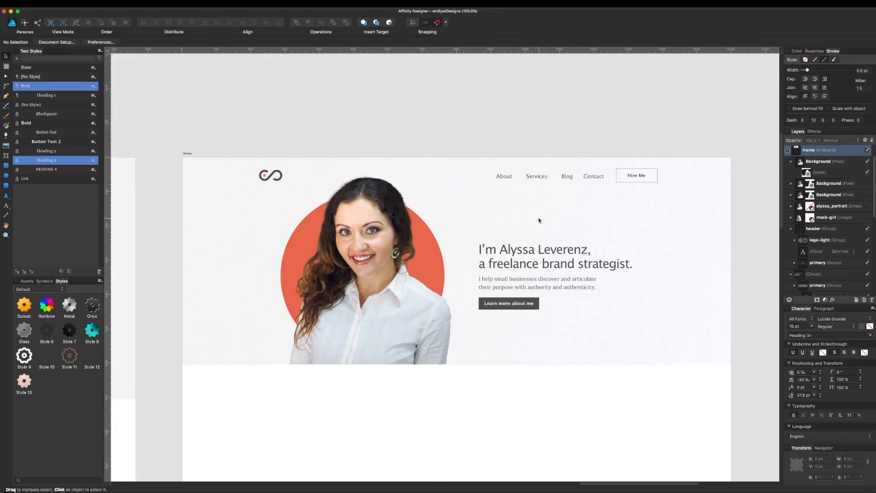
{"action": "left_click", "coordinate": [868, 184]}
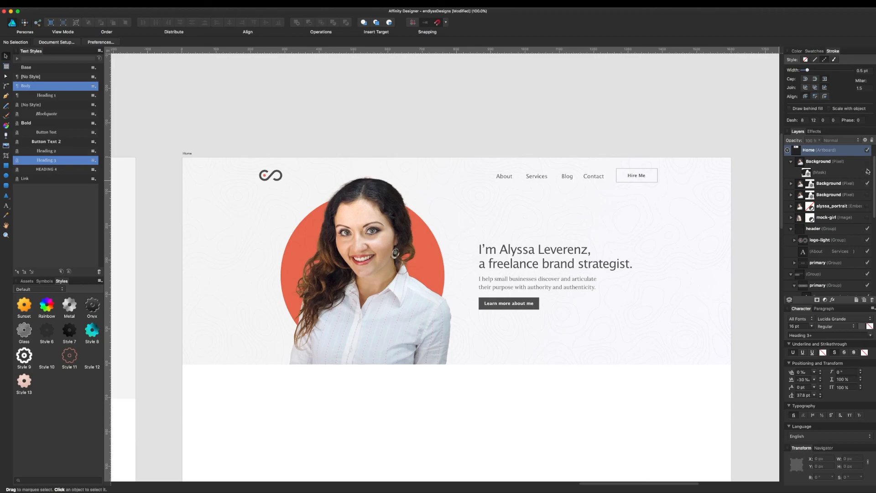
{"action": "left_click", "coordinate": [868, 184]}
{"action": "left_click", "coordinate": [868, 195]}
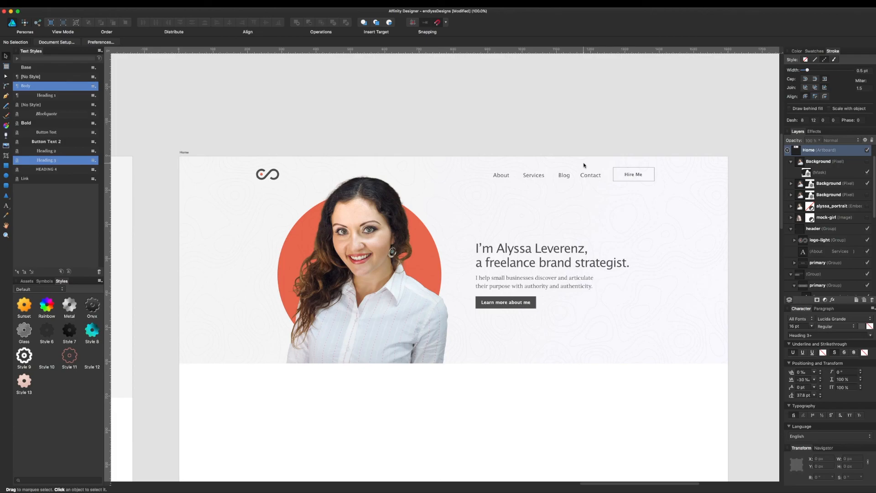
{"action": "key", "text": "super+2"}
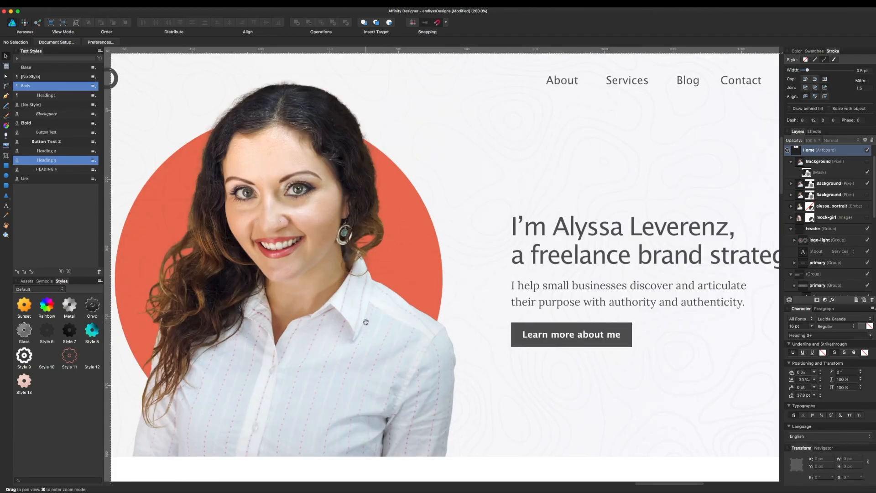
{"action": "scroll", "coordinate": [366, 322], "scroll_direction": "up", "scroll_amount": 2}
{"action": "scroll", "coordinate": [366, 323], "scroll_direction": "left", "scroll_amount": 3}
{"action": "key", "text": "v"}
{"action": "key", "text": "super+1"}
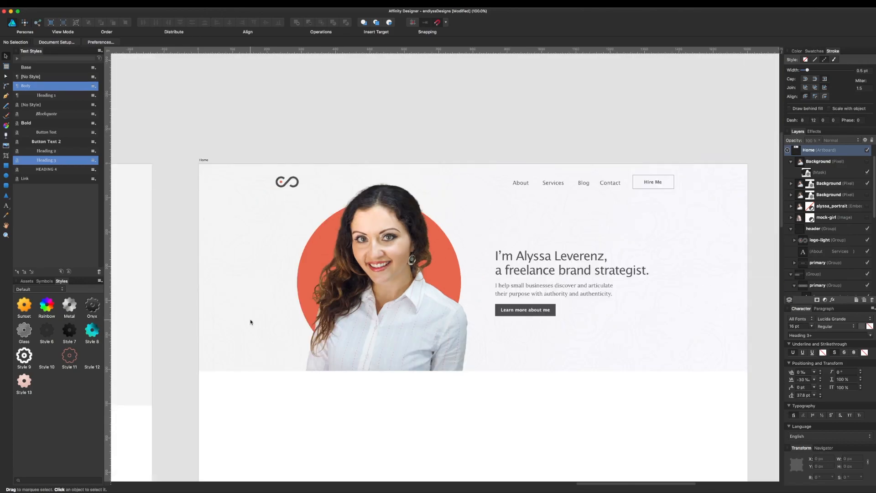
Step: Look over the Home artboard from the header and hero section down through the empty page area below
{"action": "left_click", "coordinate": [178, 169]}
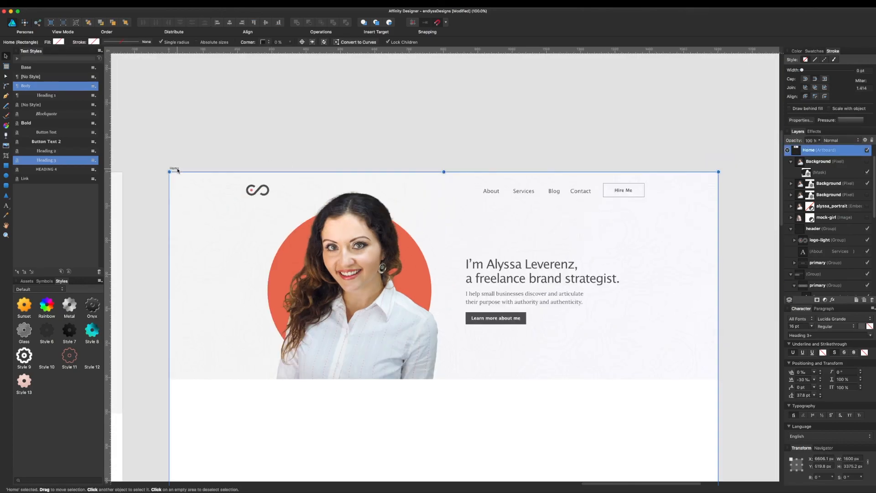
{"action": "scroll", "coordinate": [621, 165], "scroll_direction": "down", "scroll_amount": 5}
{"action": "left_click", "coordinate": [651, 122]}
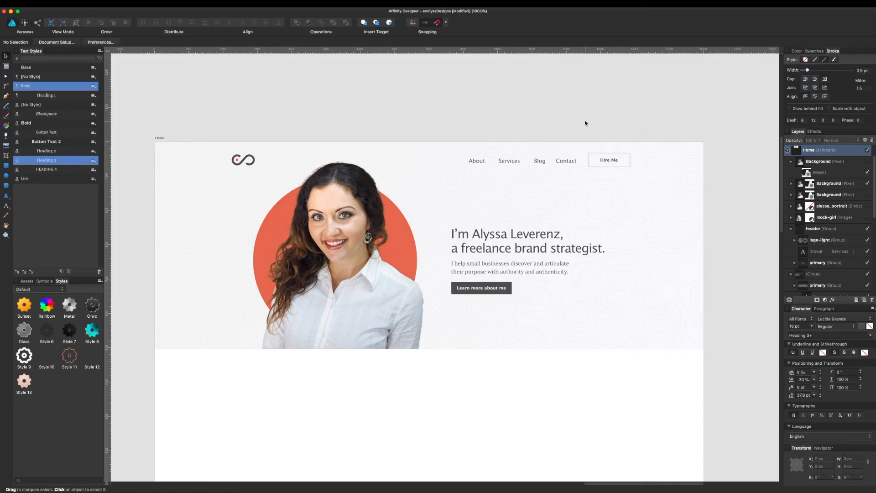
{"action": "scroll", "coordinate": [585, 120], "scroll_direction": "down", "scroll_amount": 5}
{"action": "scroll", "coordinate": [443, 239], "scroll_direction": "up", "scroll_amount": 3}
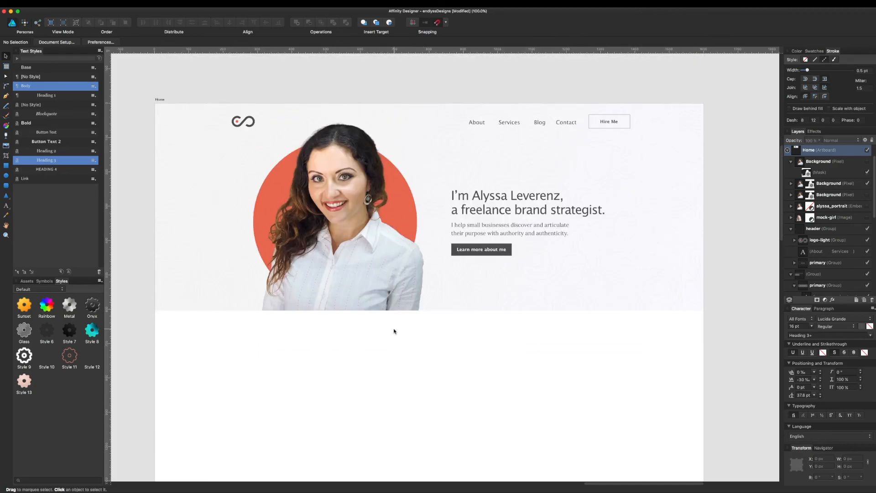
{"action": "scroll", "coordinate": [393, 328], "scroll_direction": "down", "scroll_amount": 5}
{"action": "scroll", "coordinate": [493, 337], "scroll_direction": "down", "scroll_amount": 5}
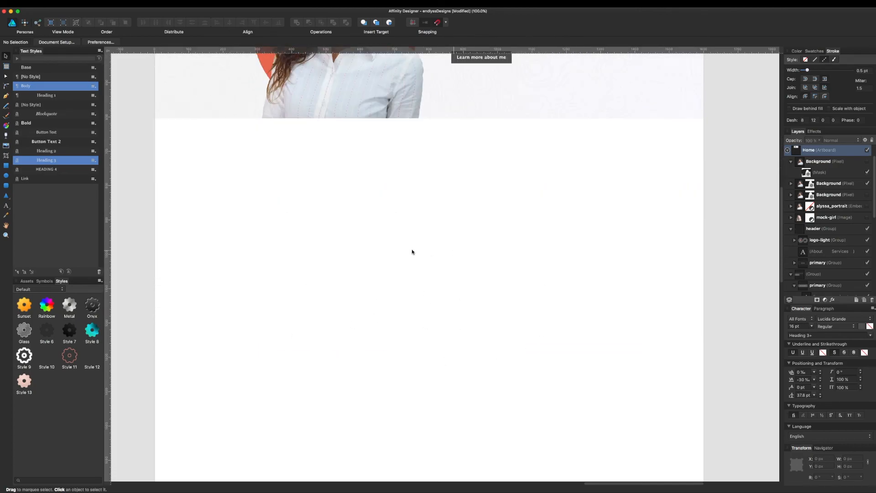
{"action": "scroll", "coordinate": [438, 274], "scroll_direction": "down", "scroll_amount": 2}
{"action": "scroll", "coordinate": [434, 274], "scroll_direction": "up", "scroll_amount": 10}
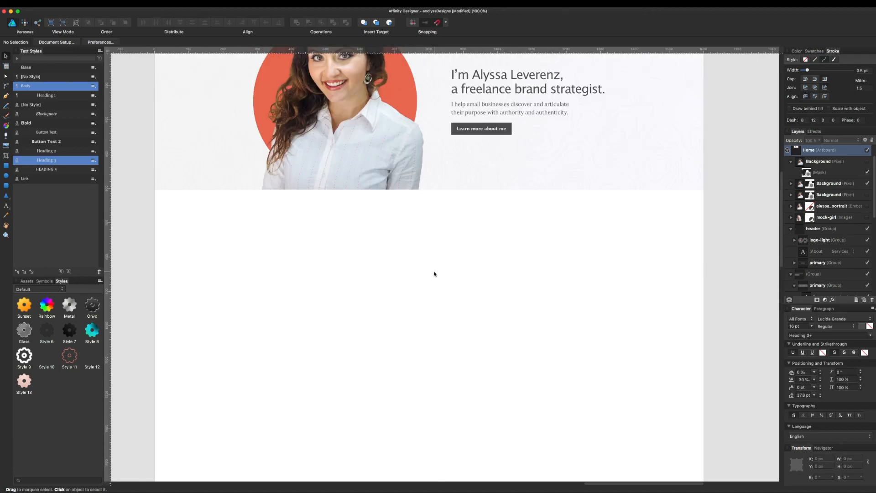